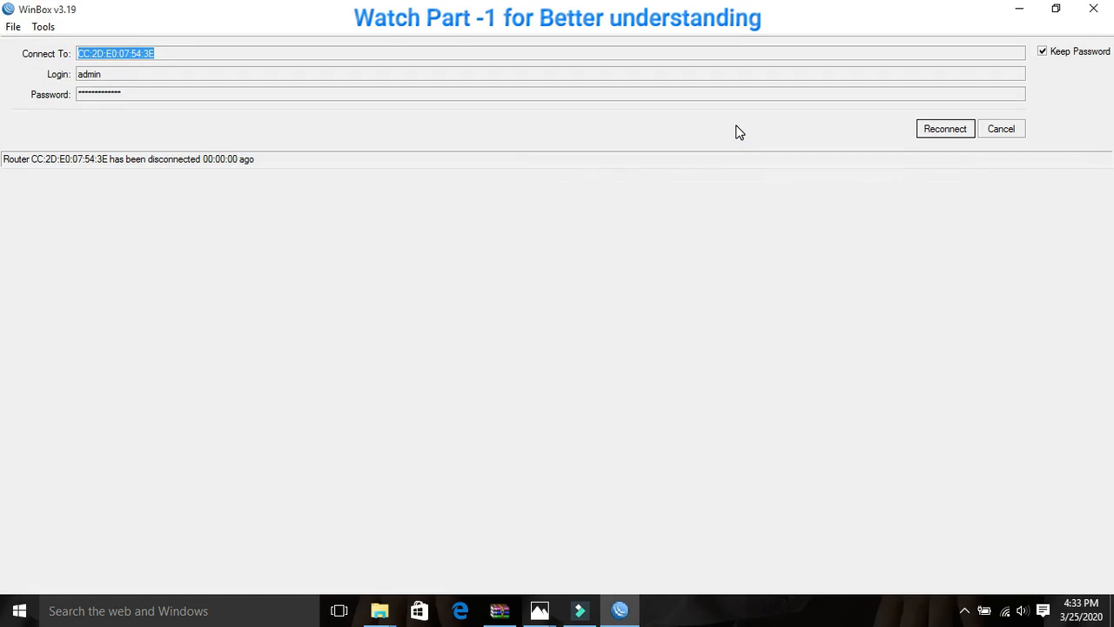
- Cancel the reconnection attempt to the disconnected router and clear the saved login password
{"action": "left_click", "coordinate": [1001, 130]}
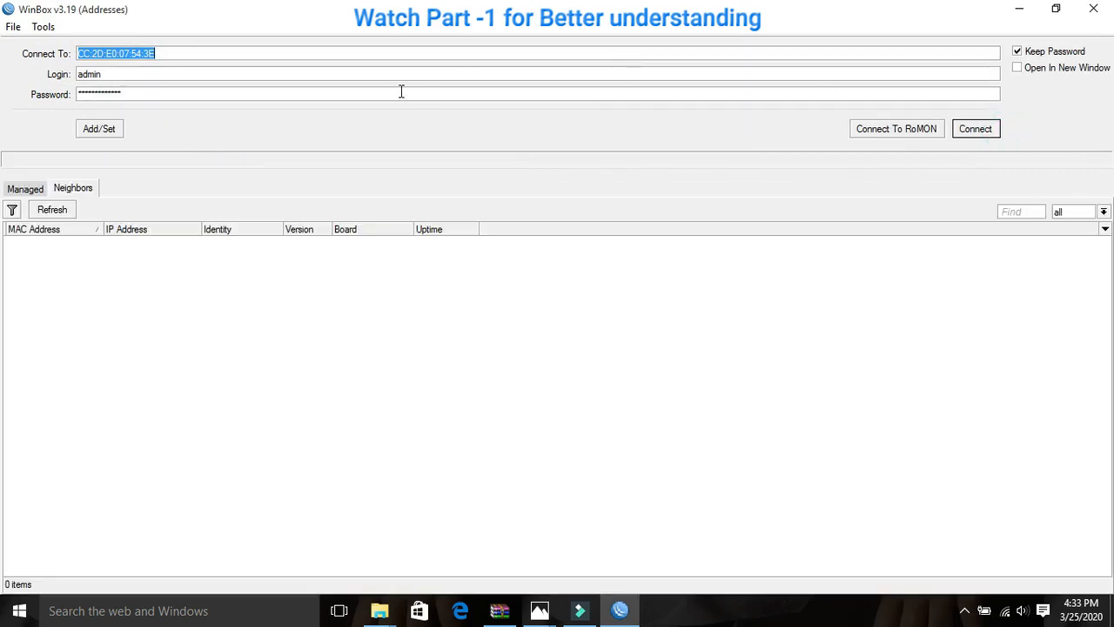
{"action": "left_click", "coordinate": [260, 89]}
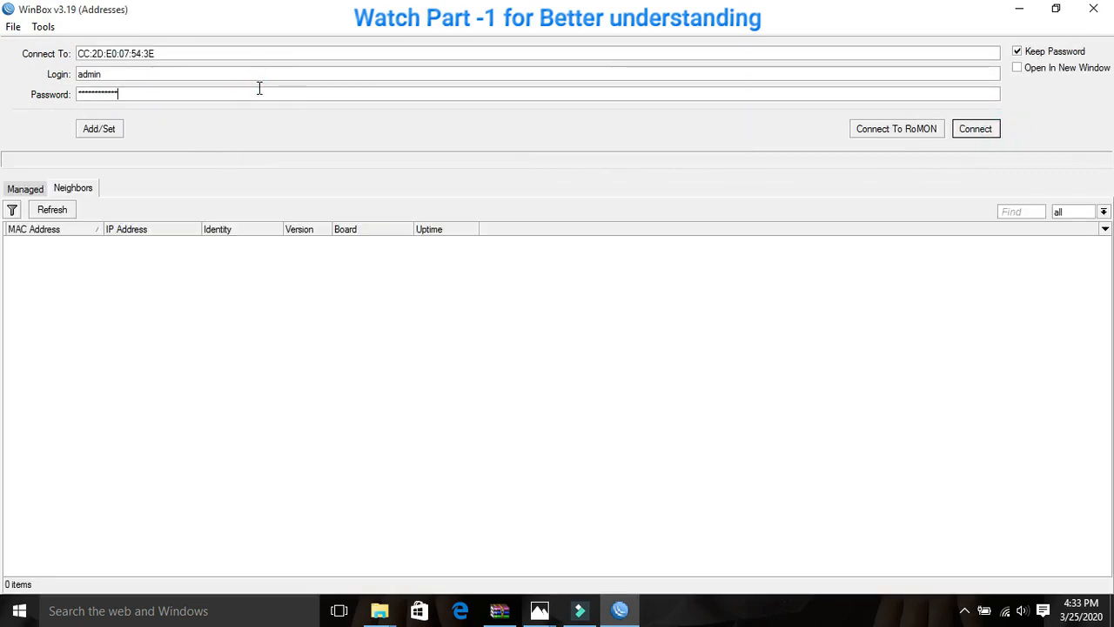
{"action": "key", "text": "BackSpace"}
{"action": "key", "text": "BackSpace"}
{"action": "key", "text": "BackSpace"}
{"action": "key", "text": "BackSpace"}
{"action": "key", "text": "BackSpace"}
{"action": "key", "text": "BackSpace"}
{"action": "key", "text": "BackSpace"}
{"action": "key", "text": "BackSpace"}
{"action": "key", "text": "BackSpace"}
{"action": "key", "text": "BackSpace"}
{"action": "key", "text": "BackSpace"}
{"action": "key", "text": "BackSpace"}
{"action": "key", "text": "BackSpace"}
- Refresh the neighbor list and connect as admin to the MikroTik router at 192.168.88.1 through its MAC address
{"action": "left_click", "coordinate": [54, 210]}
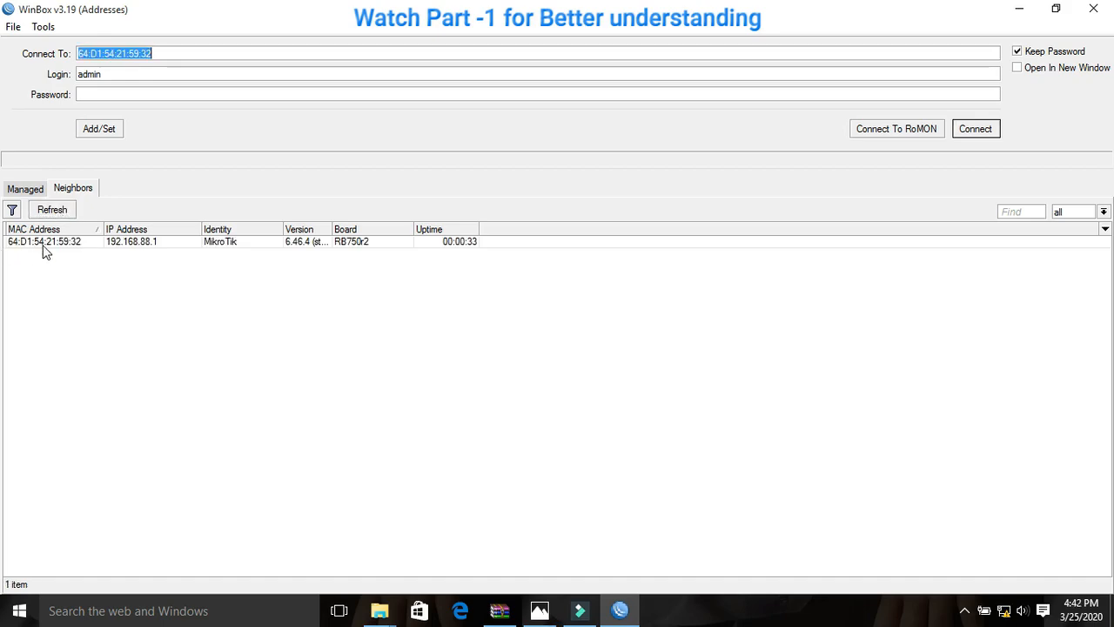
{"action": "left_click", "coordinate": [44, 247]}
{"action": "left_click", "coordinate": [956, 130]}
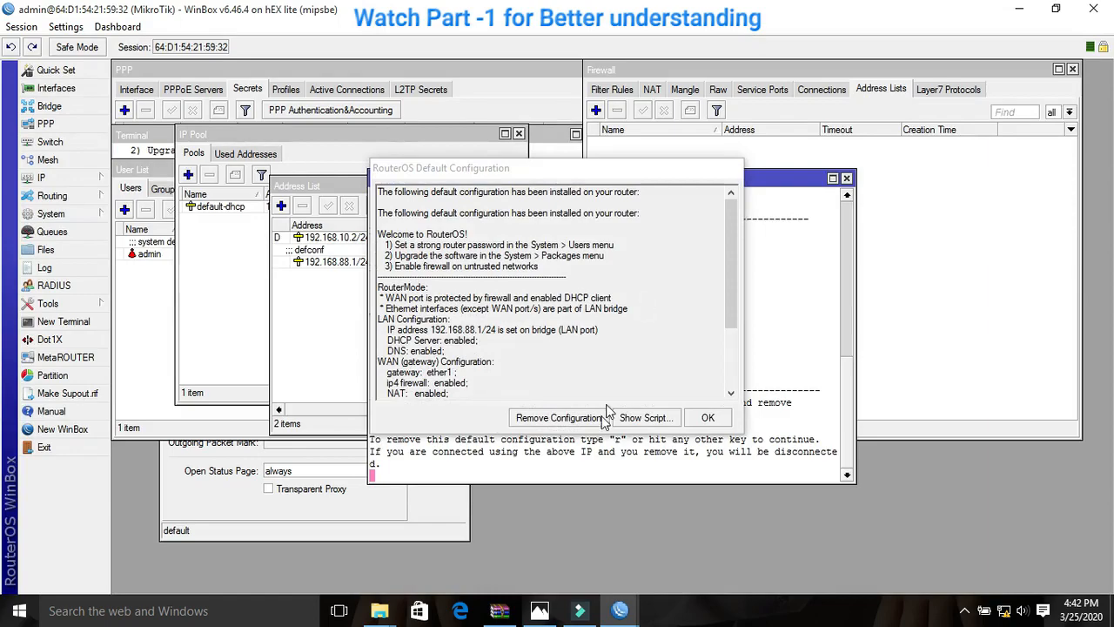
- Remove the router's default configuration and reconnect to the router
{"action": "left_click", "coordinate": [578, 419]}
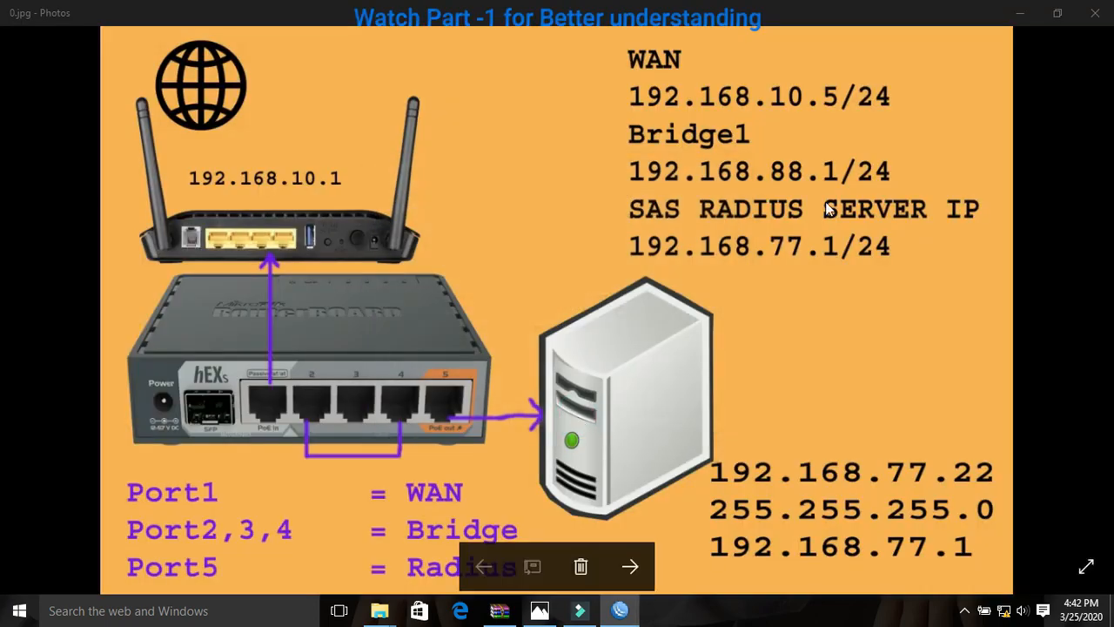
{"action": "left_click", "coordinate": [621, 614]}
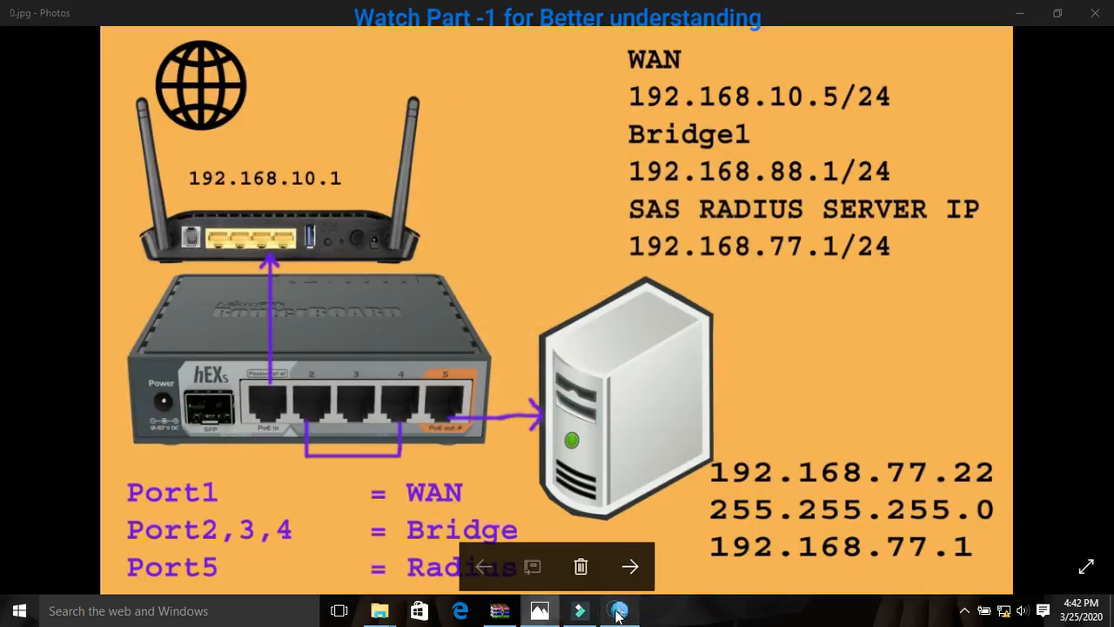
{"action": "left_click", "coordinate": [619, 610]}
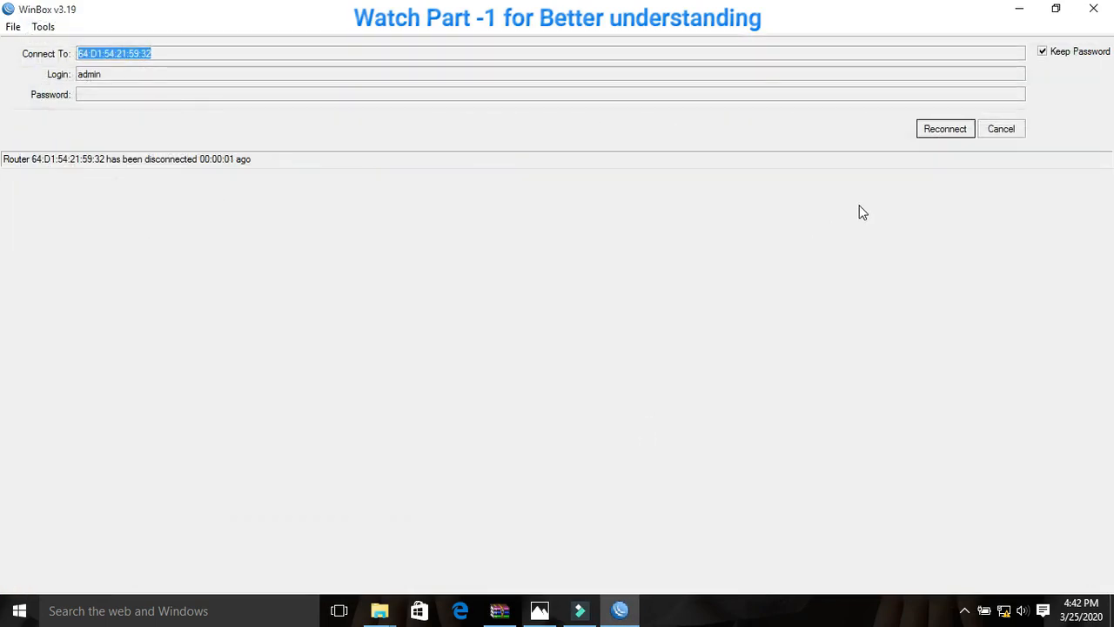
{"action": "left_click", "coordinate": [944, 129]}
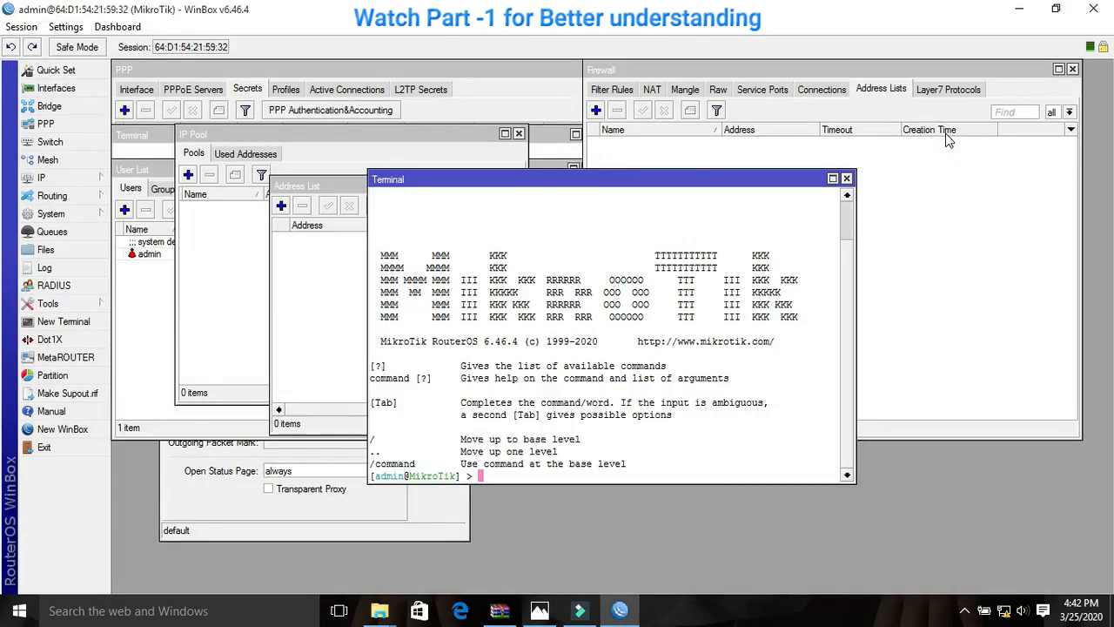
- Close all leftover windows, including Terminal, Address List, IP Pool, Firewall, User List, PPP and Hotspot, to clear the workspace
{"action": "left_click", "coordinate": [846, 178]}
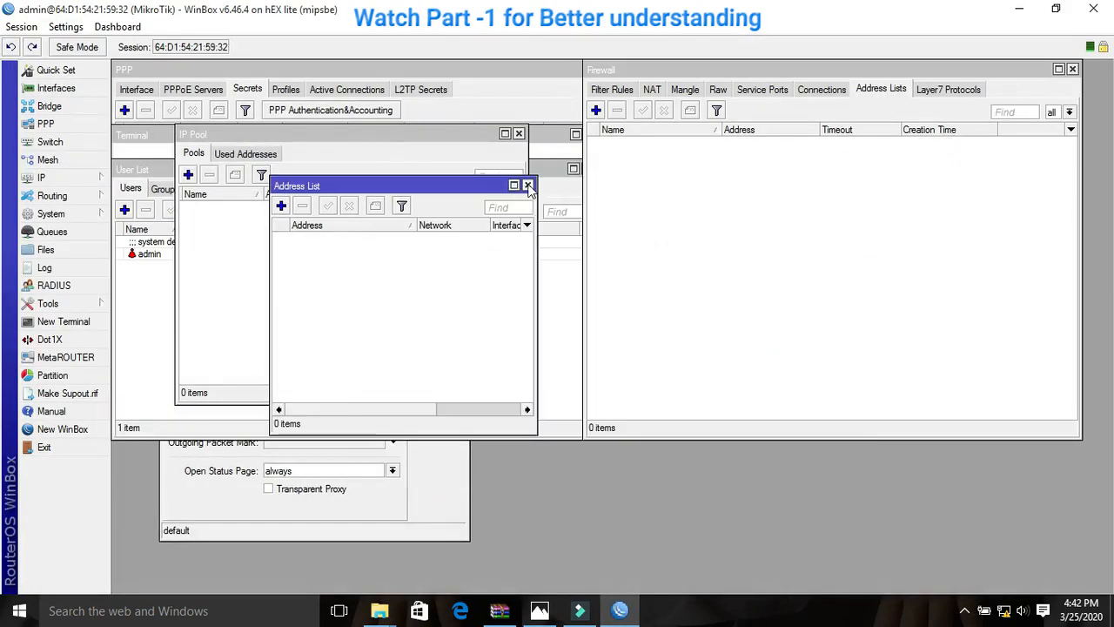
{"action": "left_click", "coordinate": [527, 185]}
{"action": "left_click", "coordinate": [519, 133]}
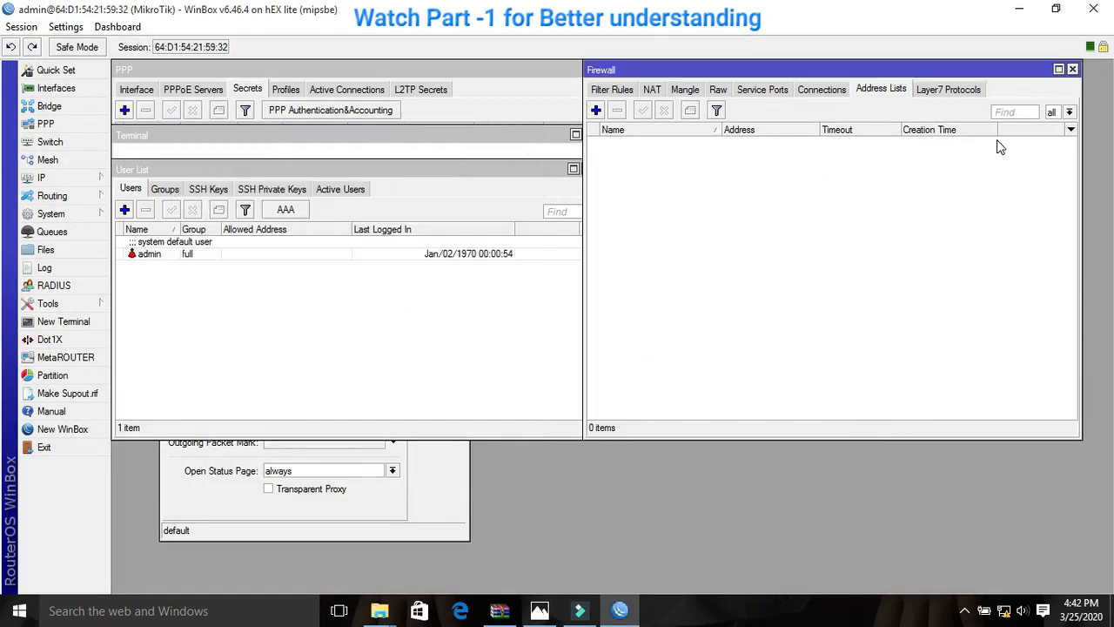
{"action": "left_click", "coordinate": [1073, 69]}
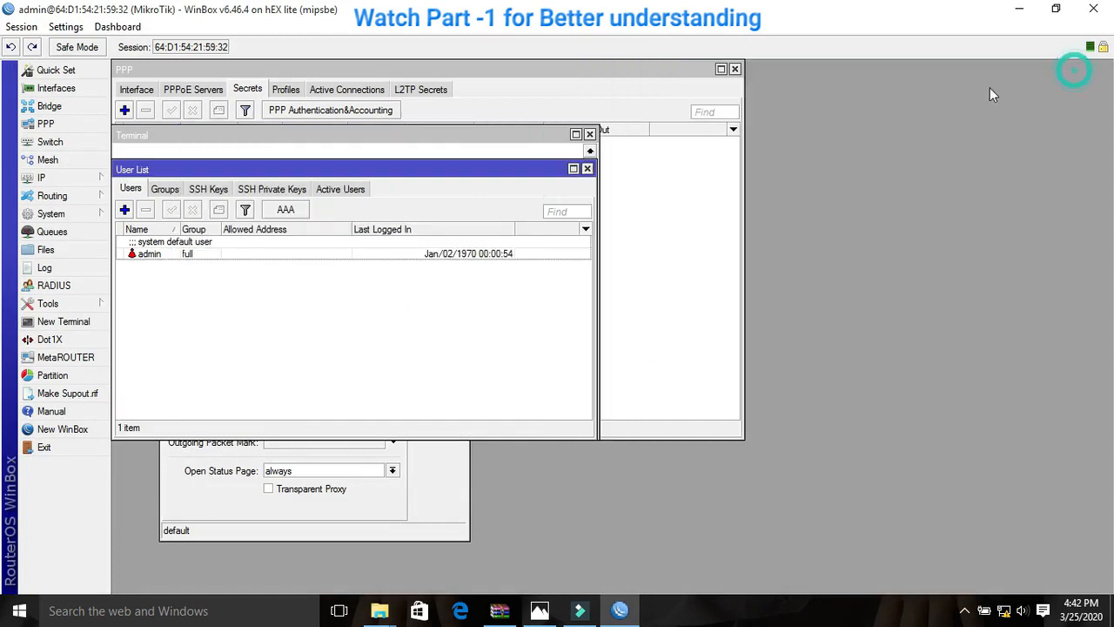
{"action": "left_click", "coordinate": [588, 168]}
{"action": "left_click", "coordinate": [589, 134]}
{"action": "left_click", "coordinate": [735, 69]}
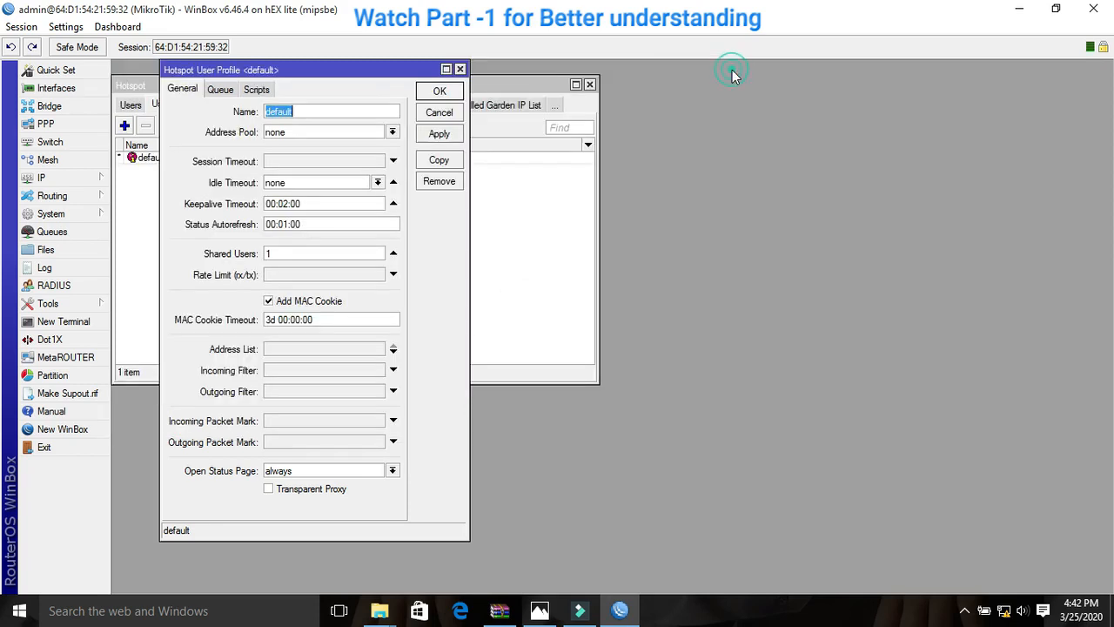
{"action": "left_click", "coordinate": [439, 113]}
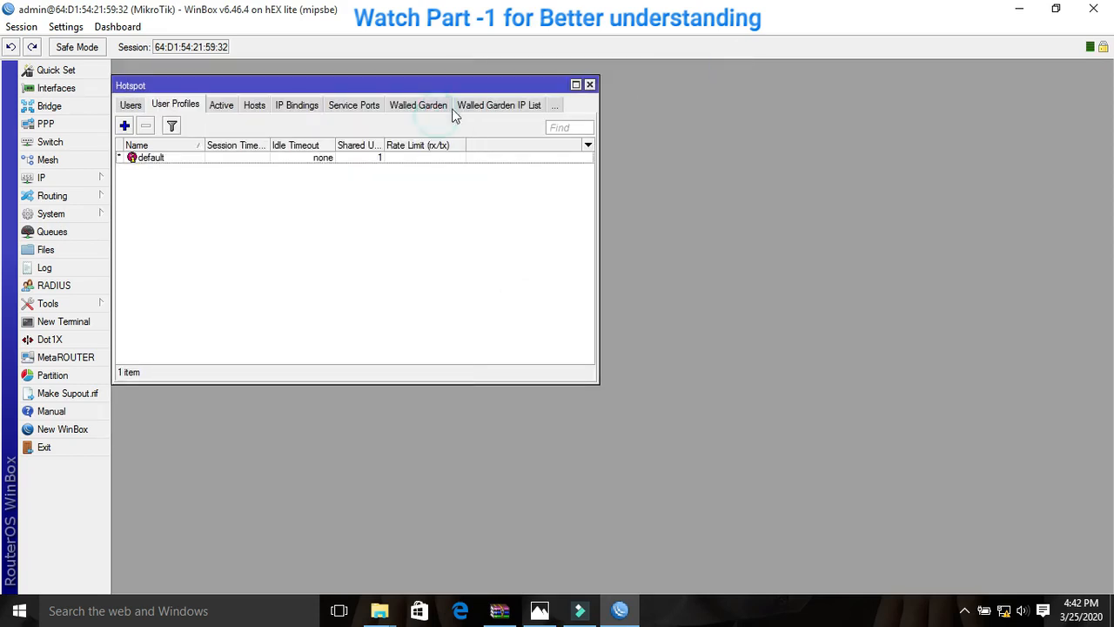
{"action": "left_click", "coordinate": [589, 85]}
- Open the router's interface list and consult the network diagram image for the port assignments
{"action": "left_click", "coordinate": [90, 90]}
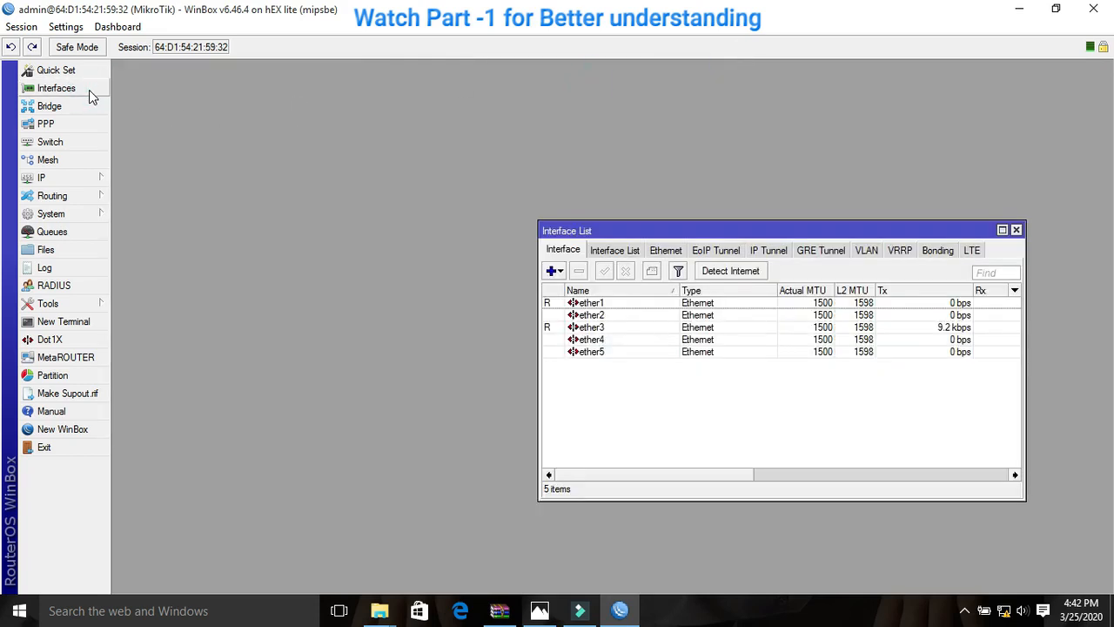
{"action": "left_click_drag", "start_coordinate": [641, 230], "coordinate": [317, 201]}
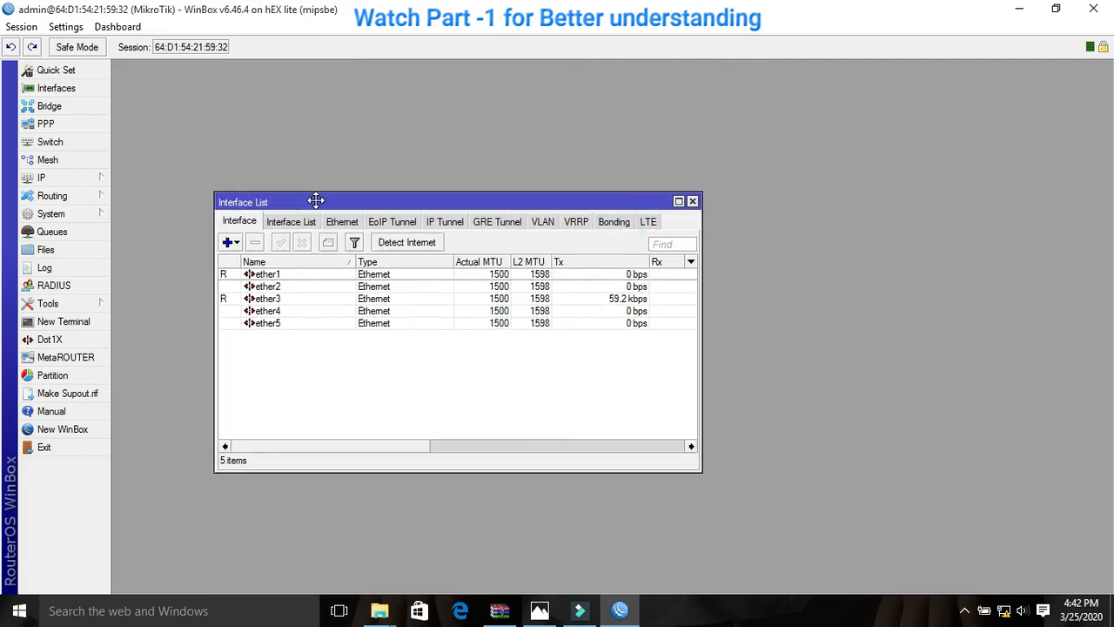
{"action": "left_click", "coordinate": [539, 611]}
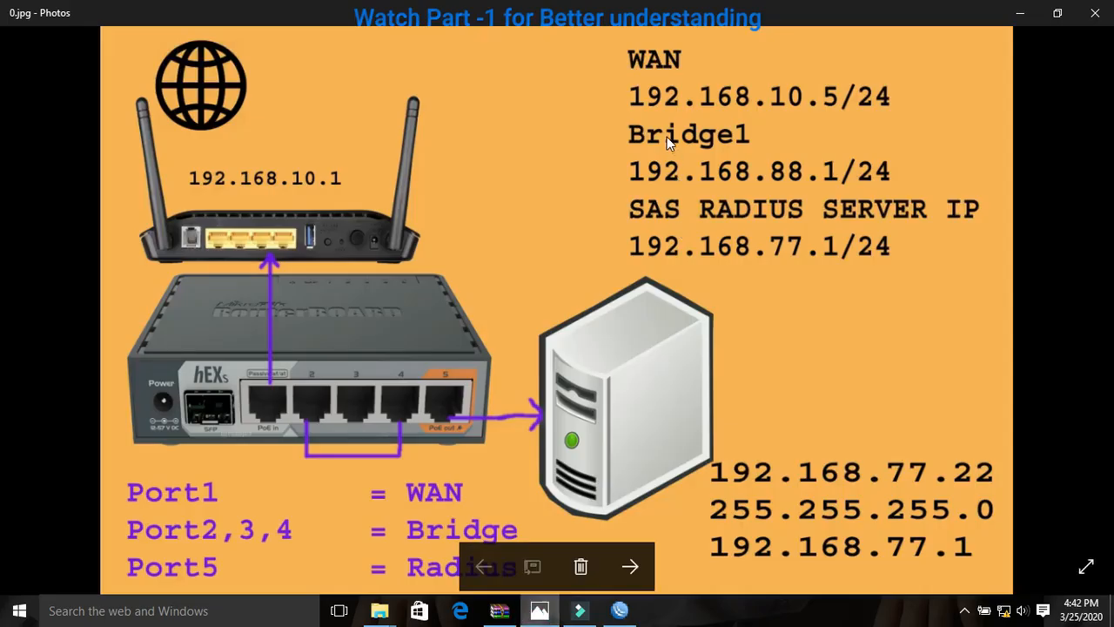
{"action": "left_click", "coordinate": [620, 610]}
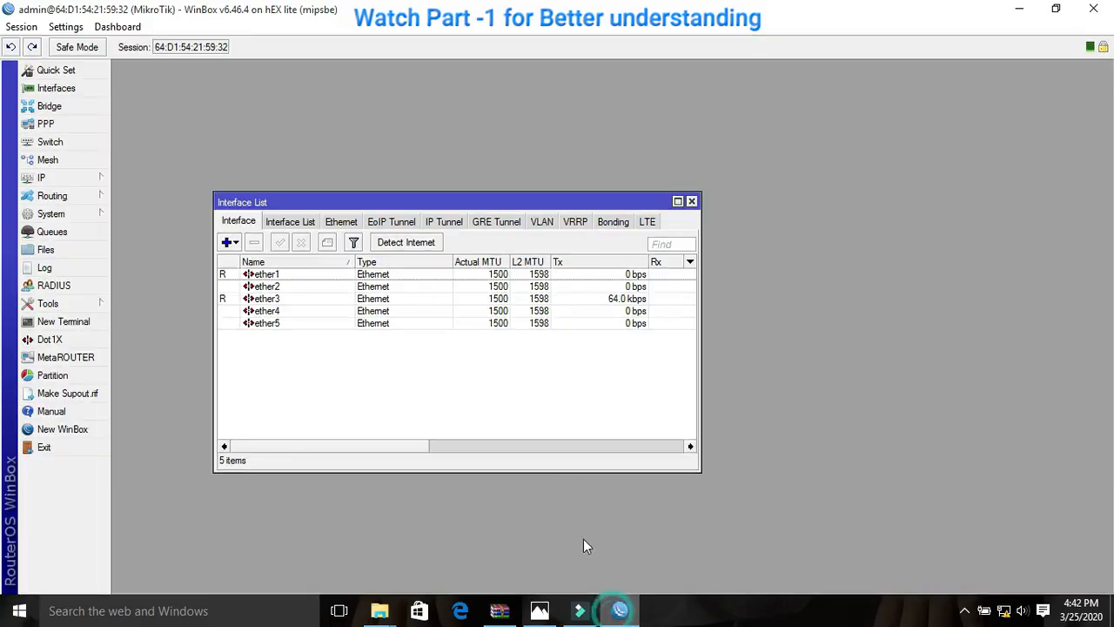
- Rename the ether1 interface as WAN1 in its general settings
{"action": "left_click", "coordinate": [260, 277]}
{"action": "double_click", "coordinate": [259, 277]}
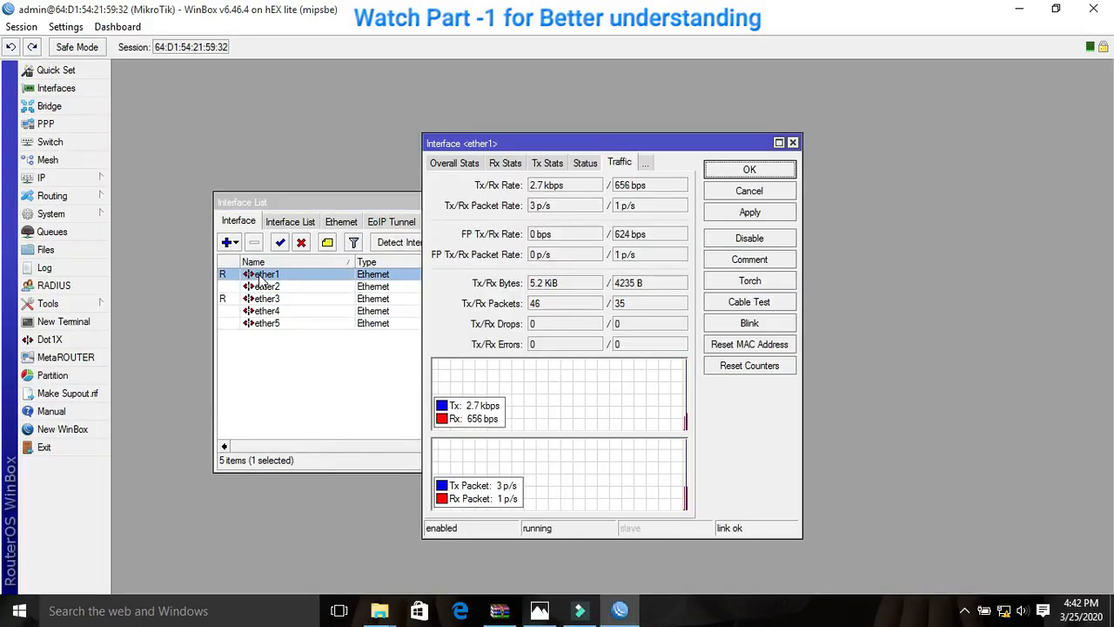
{"action": "left_click", "coordinate": [448, 165]}
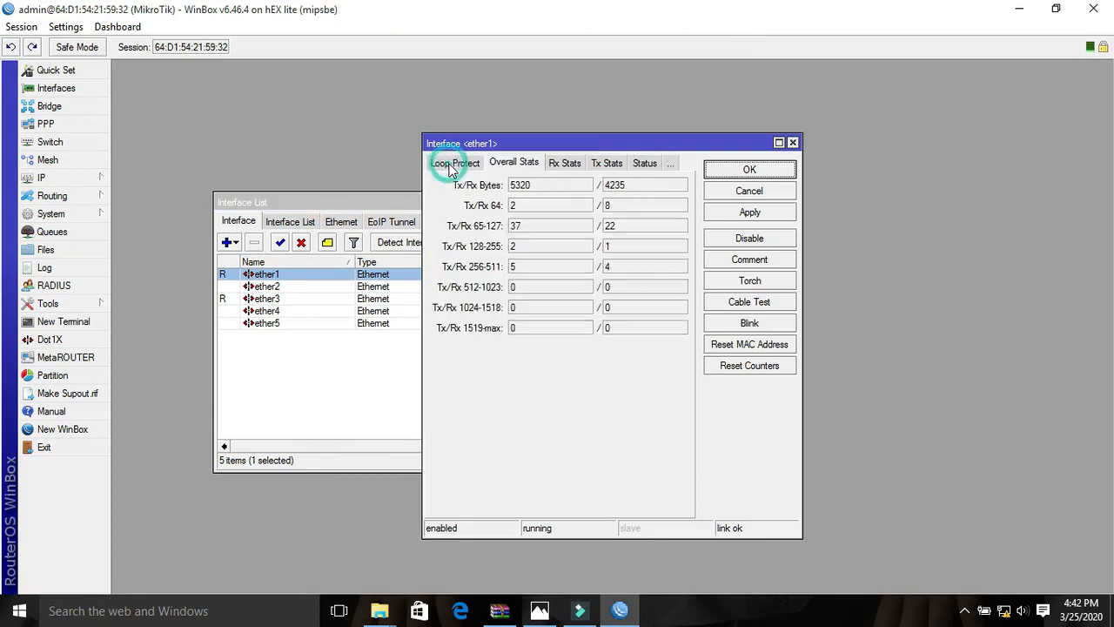
{"action": "left_click", "coordinate": [442, 165]}
{"action": "left_click", "coordinate": [441, 167]}
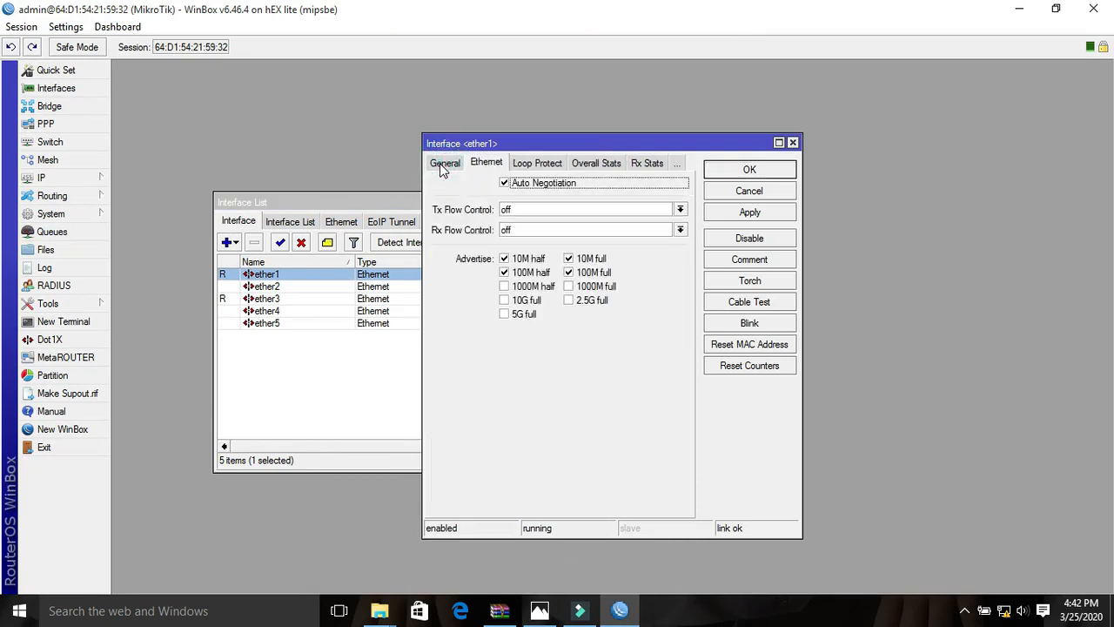
{"action": "left_click", "coordinate": [444, 164]}
{"action": "type", "text": "WAN1"}
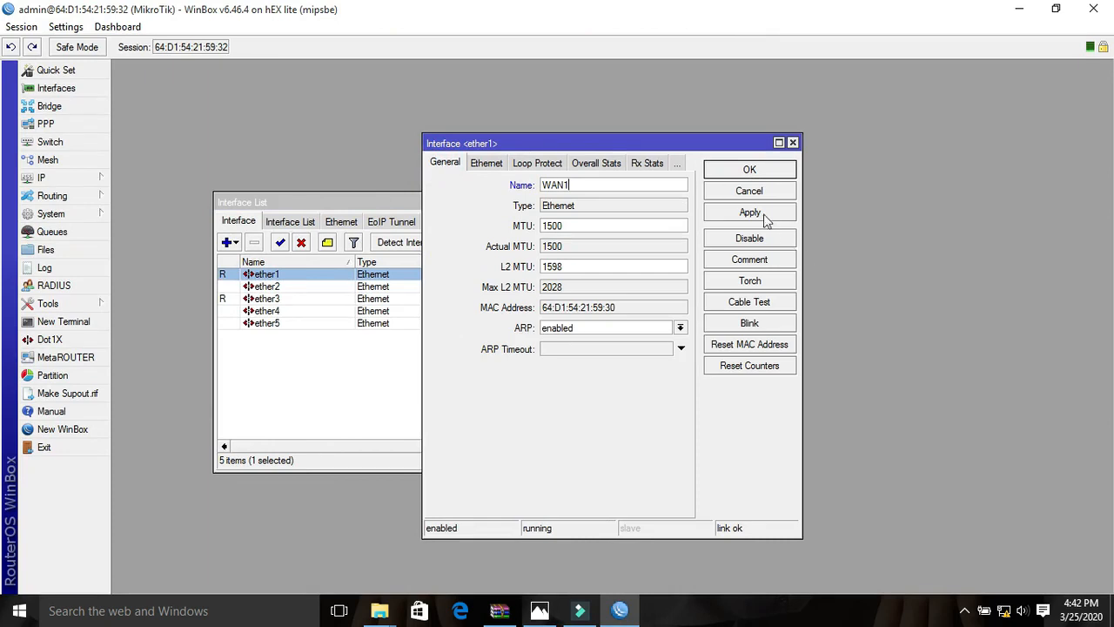
{"action": "left_click", "coordinate": [735, 213]}
{"action": "left_click", "coordinate": [752, 171]}
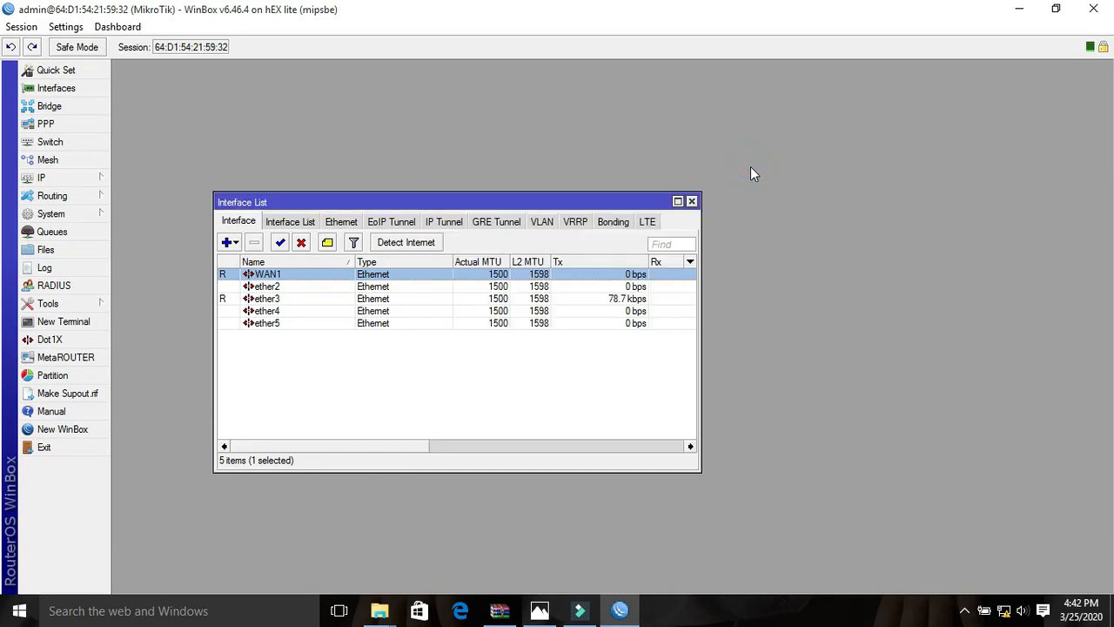
- Check the bridge ports in the network diagram and create a bridge interface named bridge1 with default settings
{"action": "left_click", "coordinate": [61, 106]}
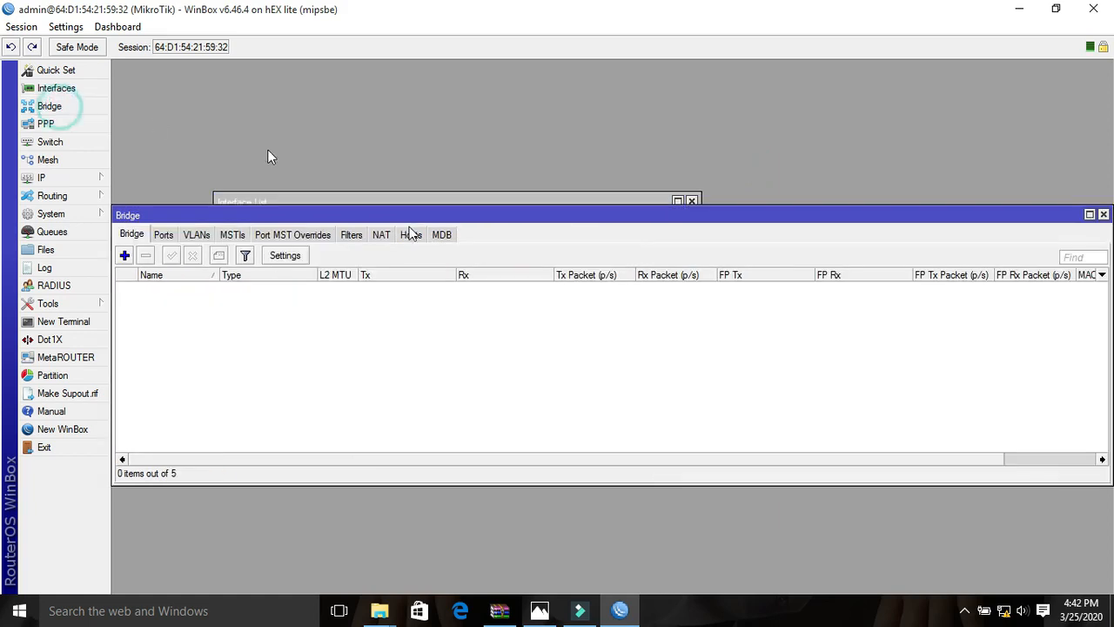
{"action": "left_click", "coordinate": [126, 255]}
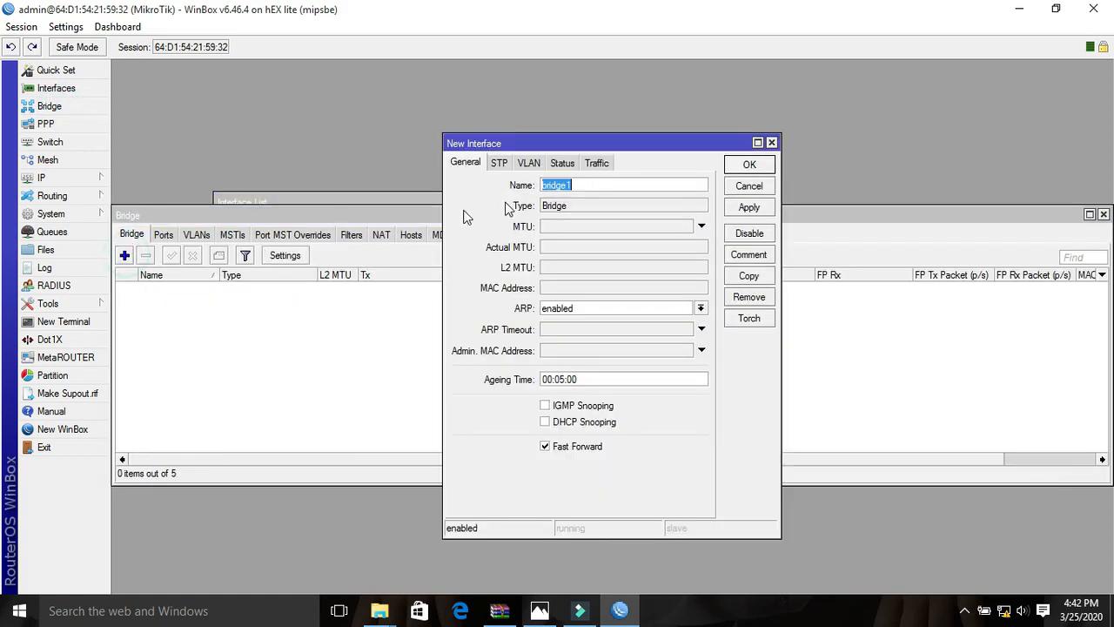
{"action": "left_click", "coordinate": [548, 614]}
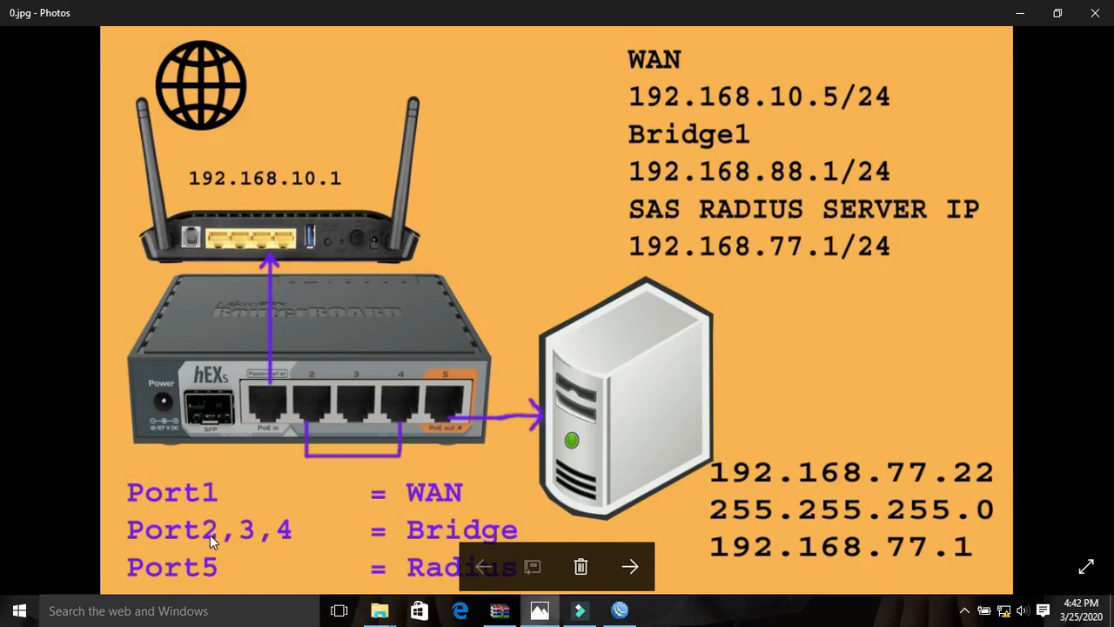
{"action": "left_click", "coordinate": [620, 610]}
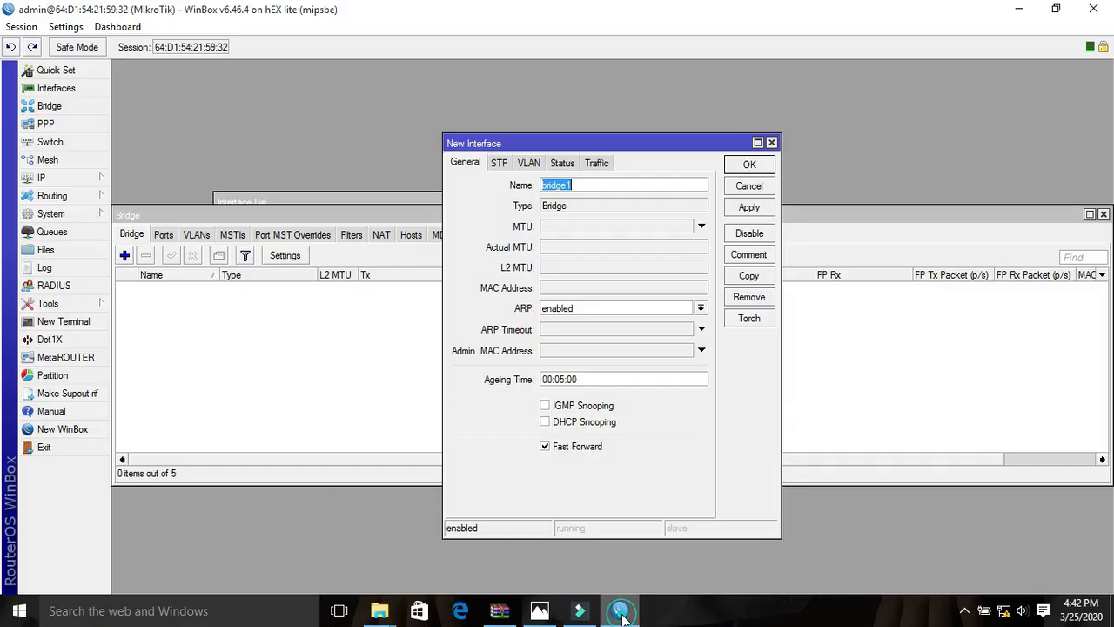
{"action": "left_click", "coordinate": [748, 207]}
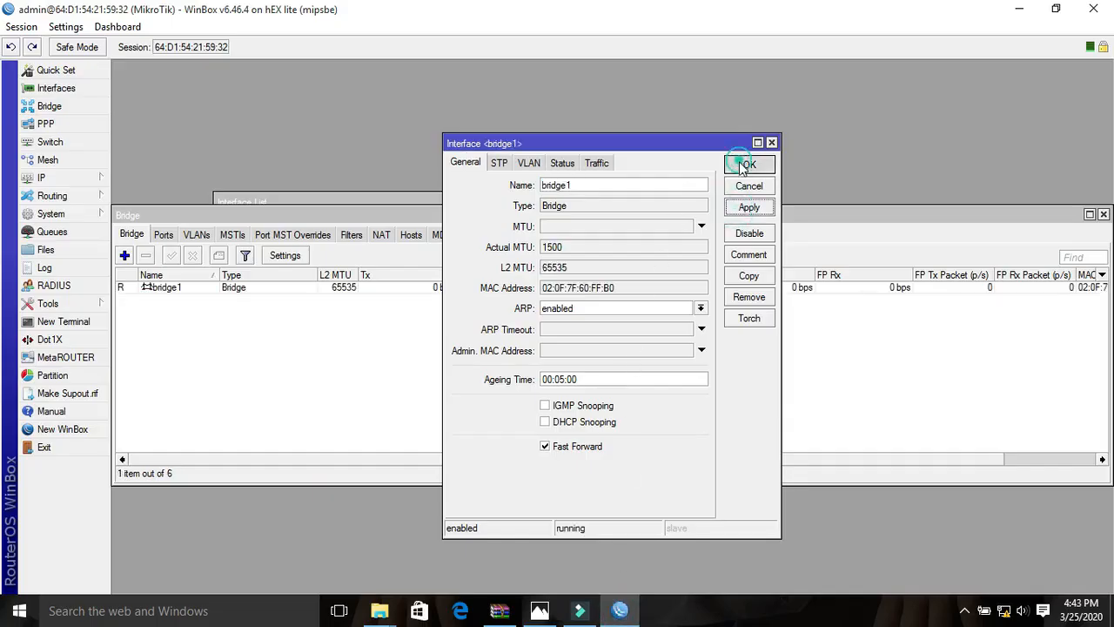
{"action": "left_click", "coordinate": [748, 165]}
- Add ether2 as a port of bridge1
{"action": "left_click", "coordinate": [163, 234]}
{"action": "left_click", "coordinate": [125, 255]}
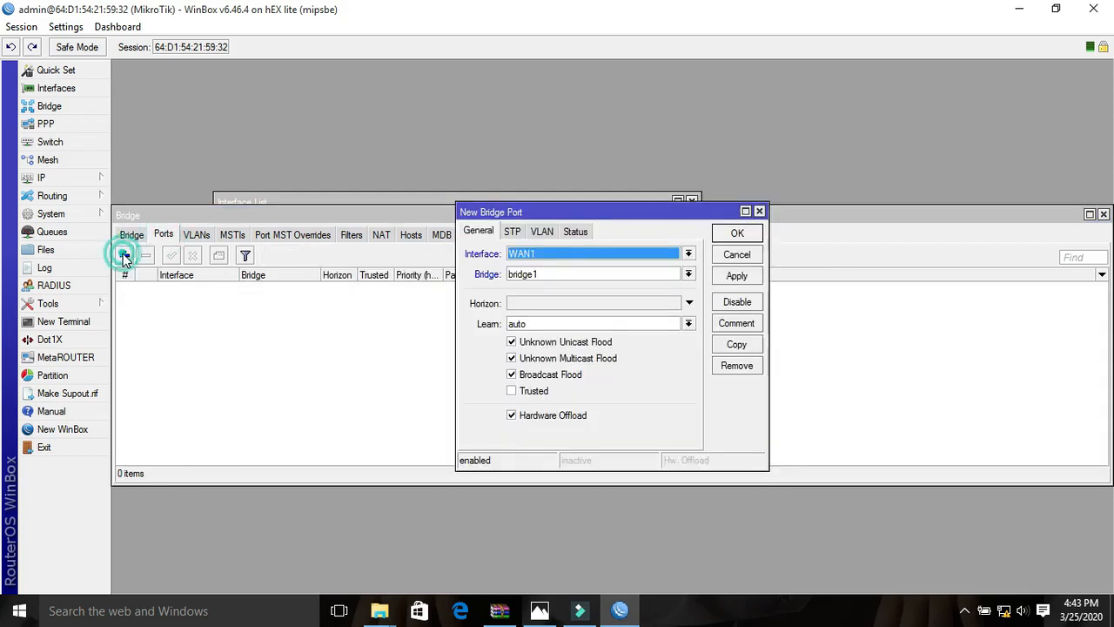
{"action": "left_click", "coordinate": [581, 254]}
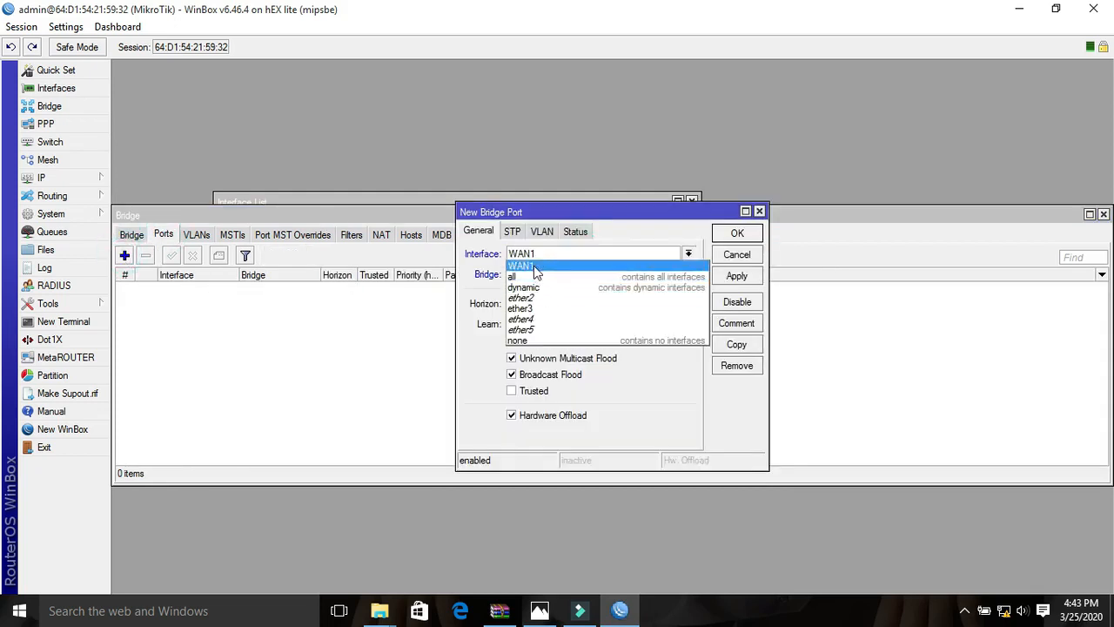
{"action": "left_click", "coordinate": [533, 299]}
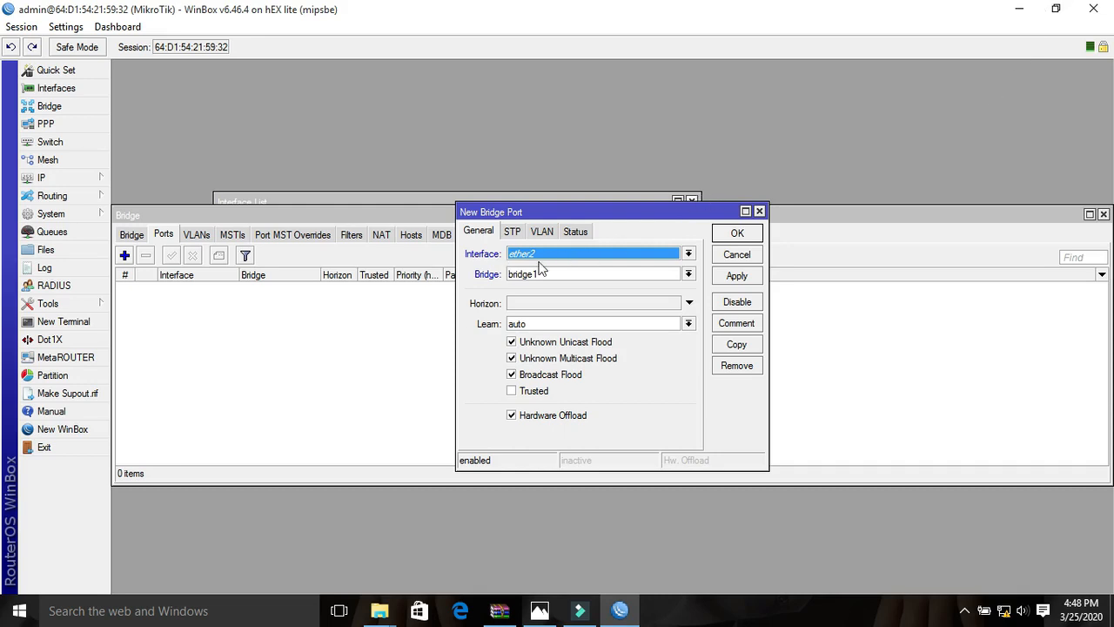
{"action": "left_click", "coordinate": [736, 275]}
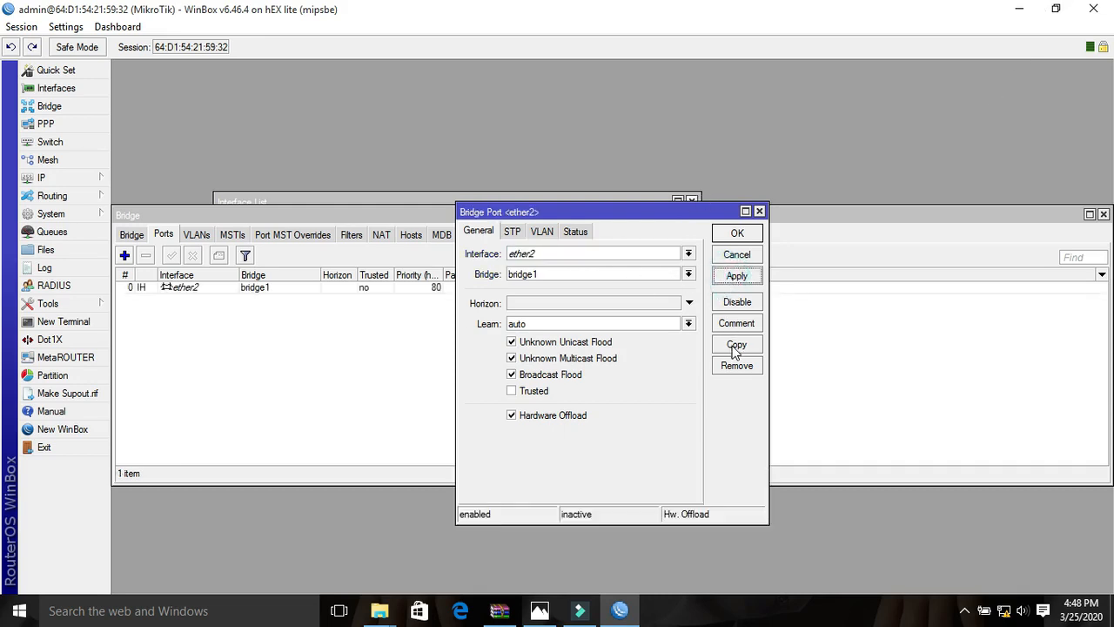
- Copy the ether2 bridge port entry and assign the copy to ether3 on bridge1
{"action": "left_click", "coordinate": [736, 344]}
{"action": "left_click", "coordinate": [642, 275]}
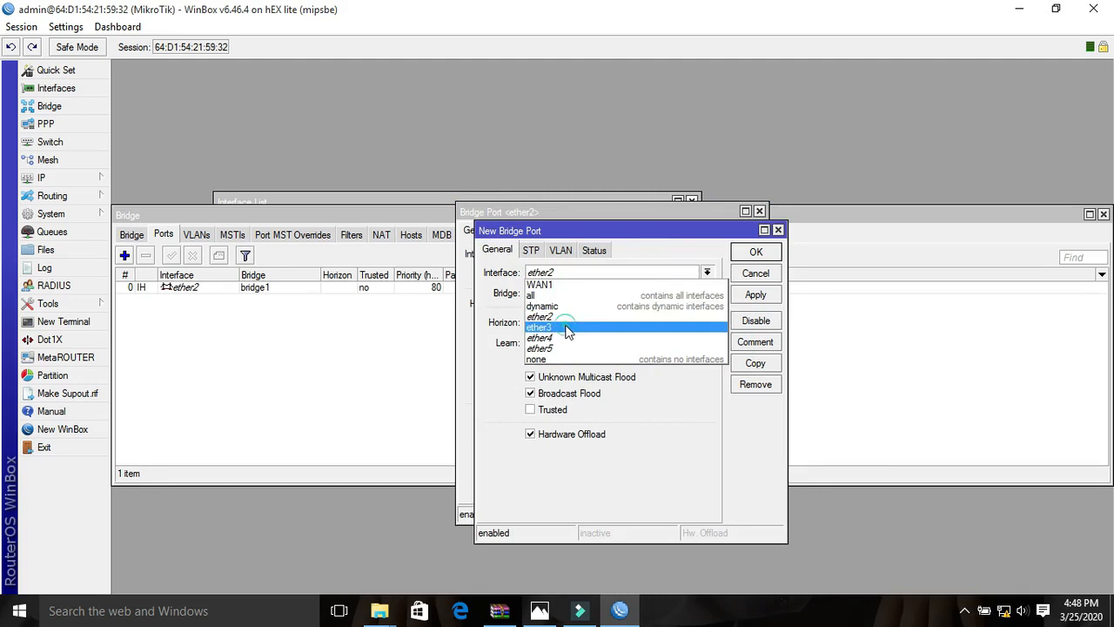
{"action": "left_click", "coordinate": [566, 326]}
{"action": "left_click", "coordinate": [755, 295]}
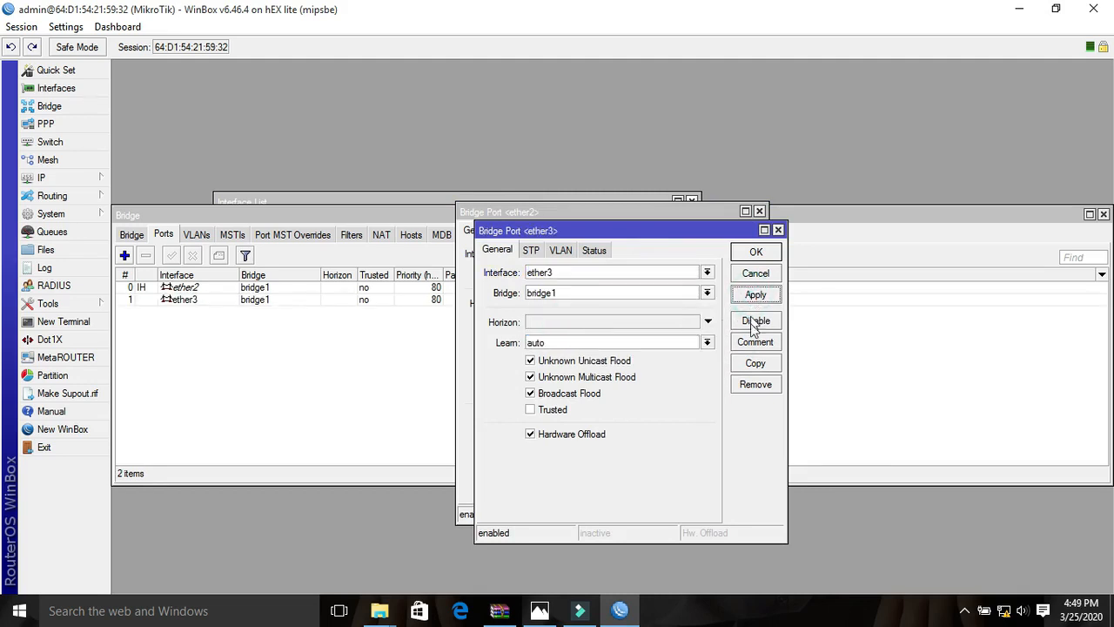
- Copy the ether3 bridge port entry and assign the copy to ether4 on bridge1
{"action": "left_click", "coordinate": [754, 364]}
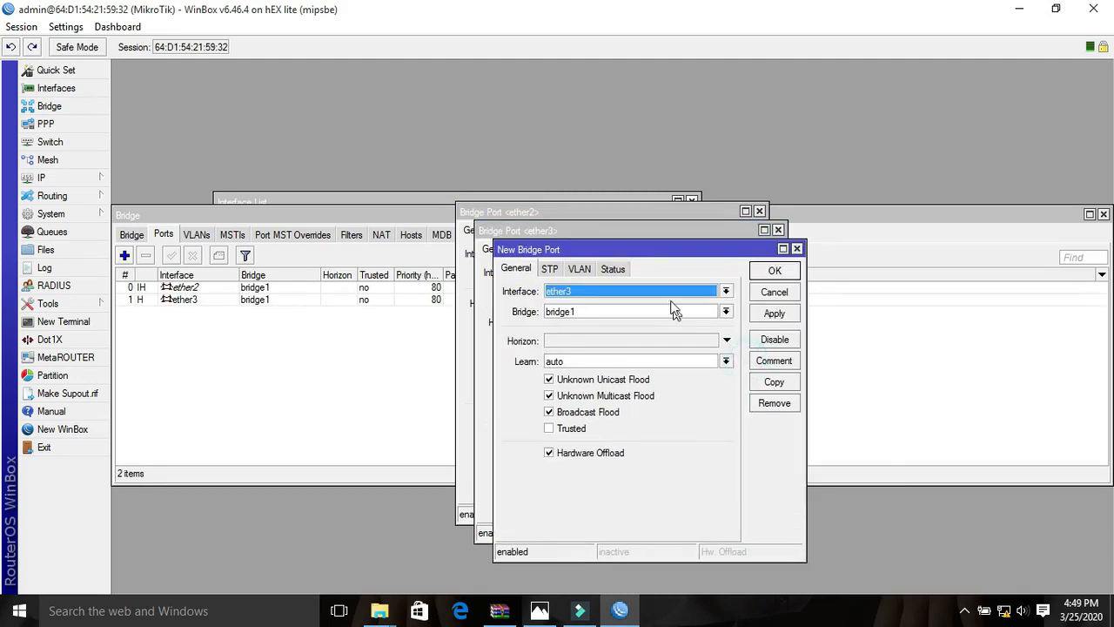
{"action": "left_click", "coordinate": [667, 293]}
{"action": "left_click", "coordinate": [597, 357]}
{"action": "left_click", "coordinate": [774, 313]}
{"action": "left_click", "coordinate": [774, 272]}
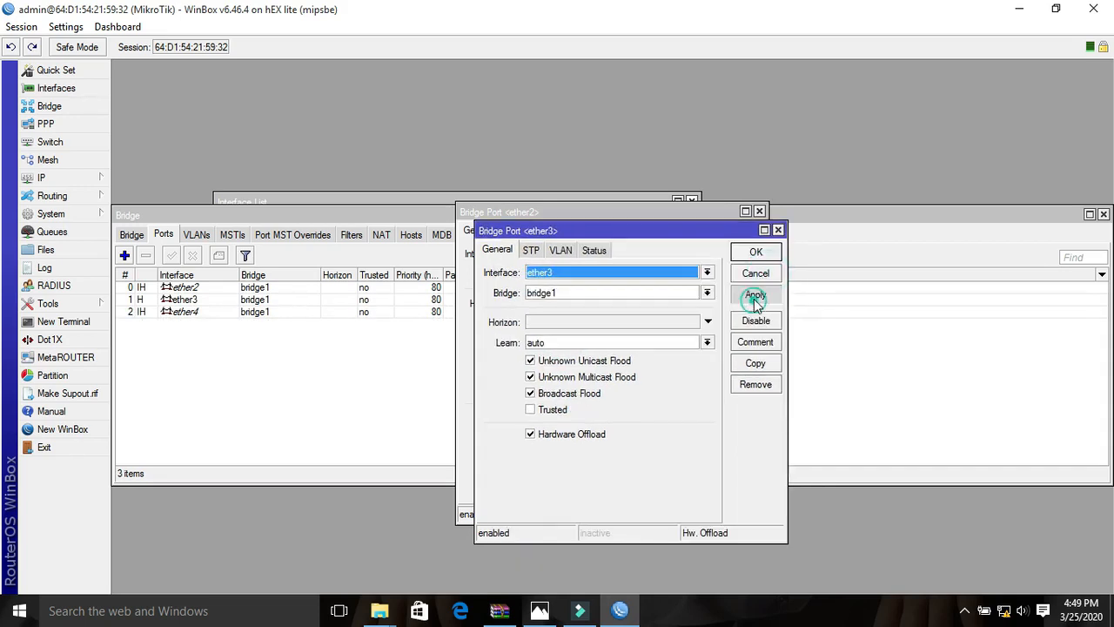
- Confirm the open bridge port entries for ether2, ether3 and ether4 and close their dialogs
{"action": "left_click", "coordinate": [755, 252]}
{"action": "left_click", "coordinate": [737, 275]}
{"action": "left_click", "coordinate": [737, 233]}
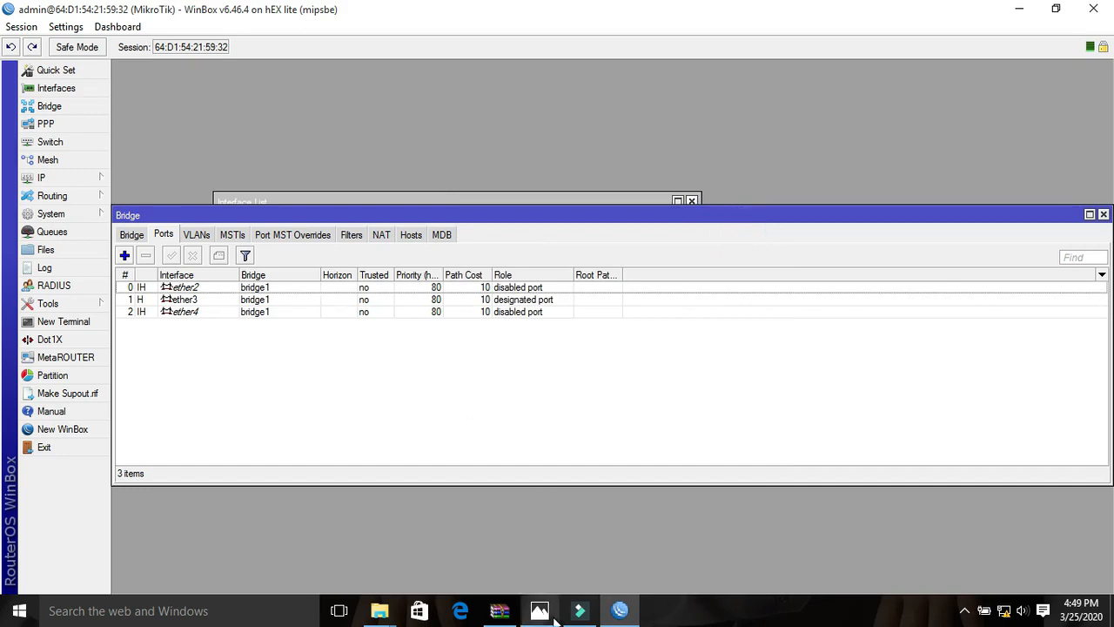
- Check the IP plan in the network diagram and assign the address 192.168.10.5/24 to the WAN1 interface
{"action": "mouse_move", "coordinate": [540, 612]}
{"action": "left_click", "coordinate": [546, 579]}
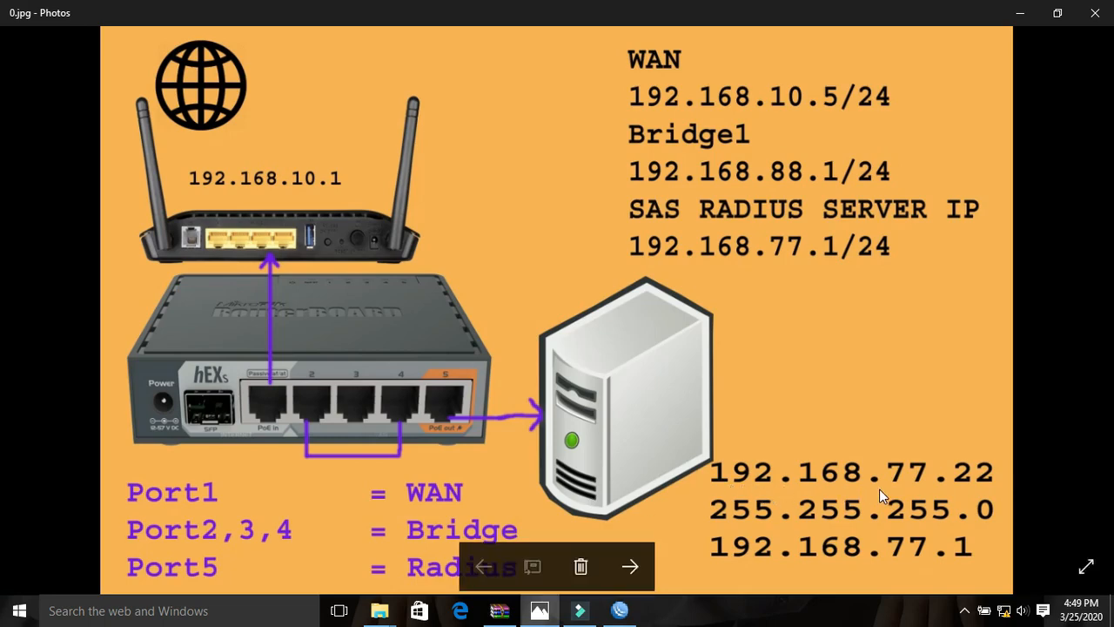
{"action": "left_click", "coordinate": [1019, 13]}
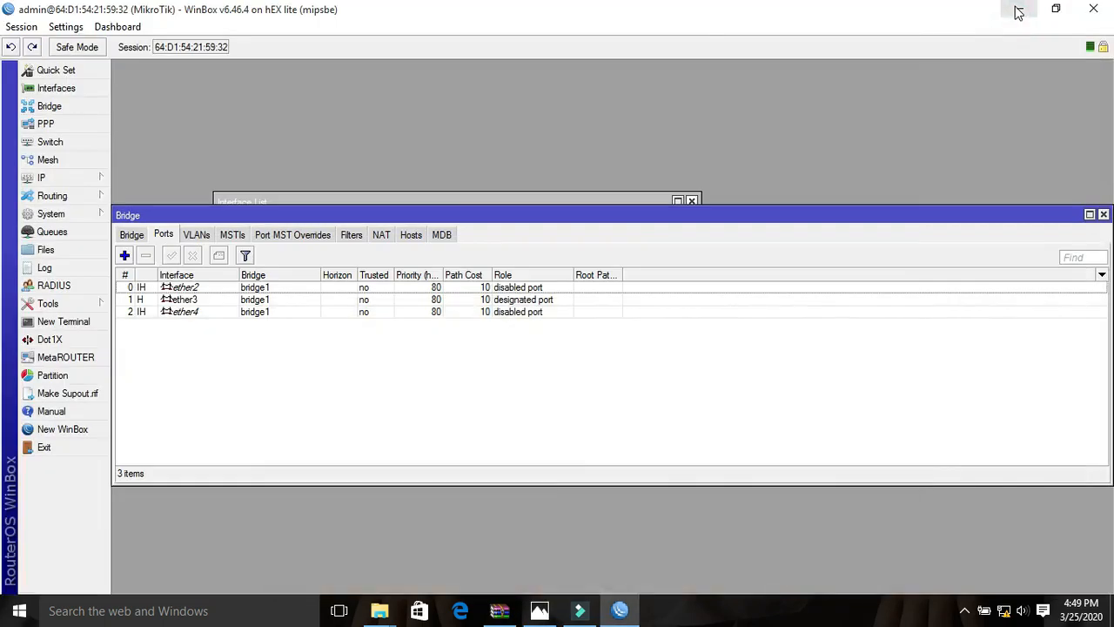
{"action": "left_click", "coordinate": [52, 177]}
{"action": "left_click", "coordinate": [130, 188]}
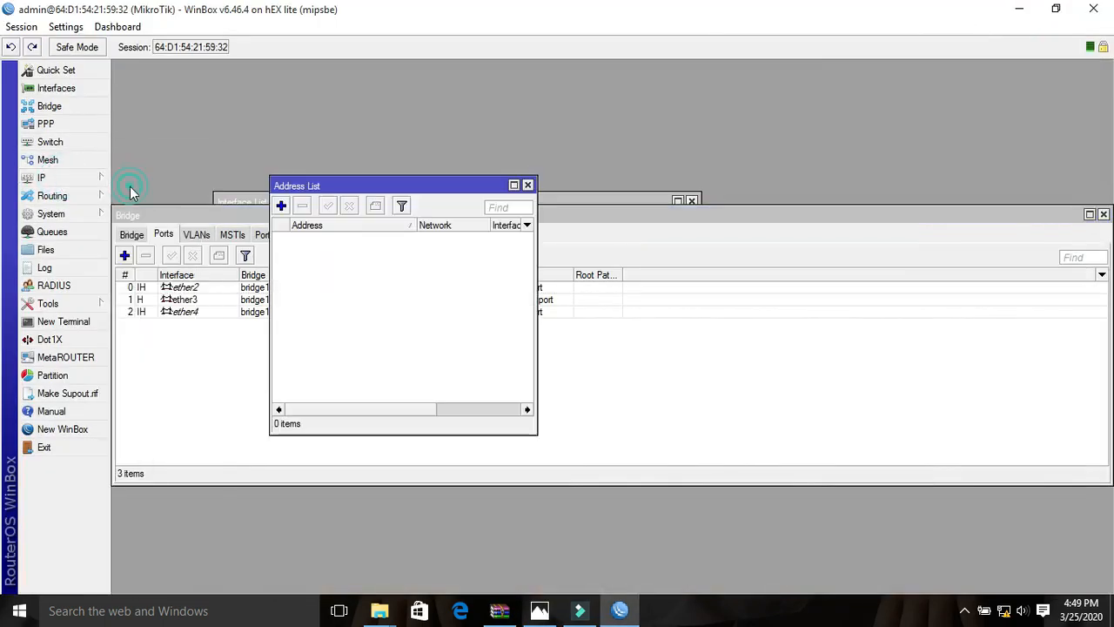
{"action": "left_click", "coordinate": [282, 210]}
{"action": "type", "text": "1"}
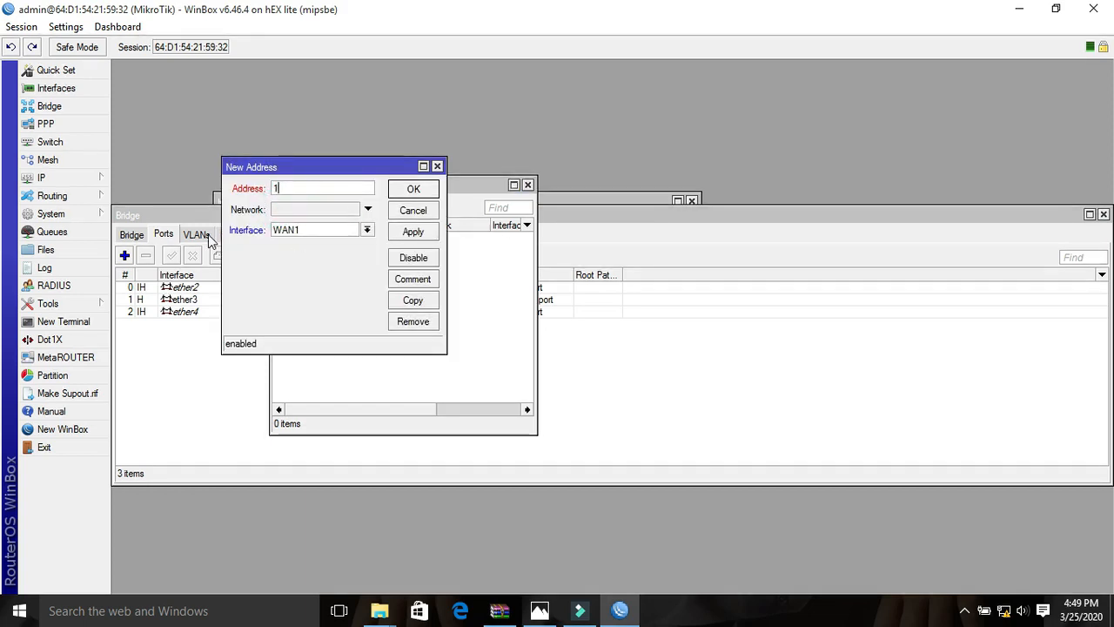
{"action": "type", "text": "92.168.10.5/24"}
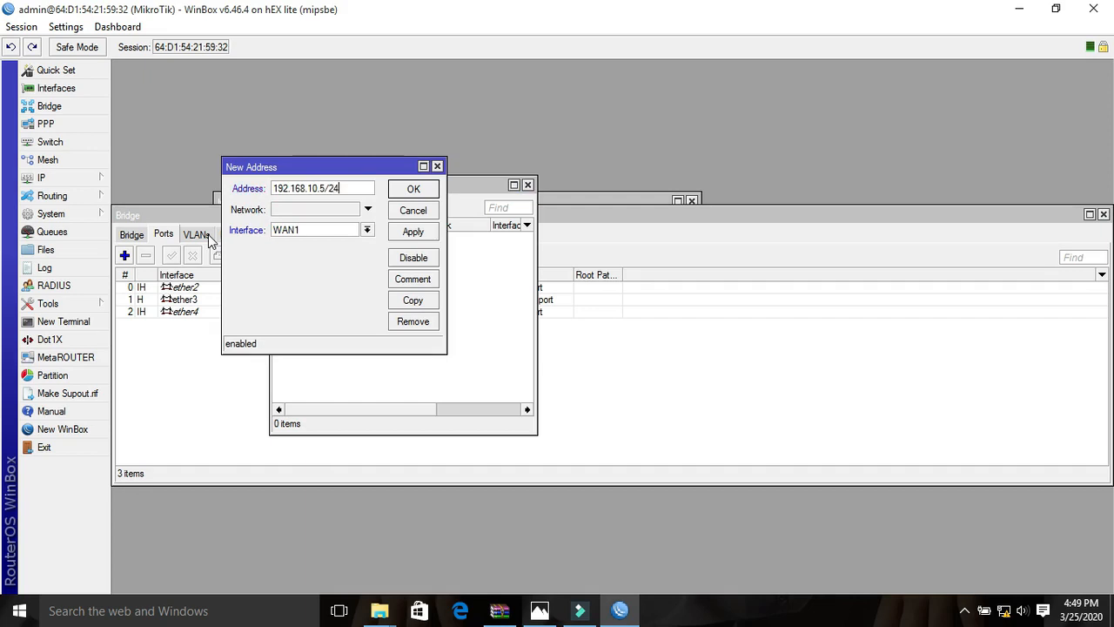
{"action": "left_click", "coordinate": [407, 232]}
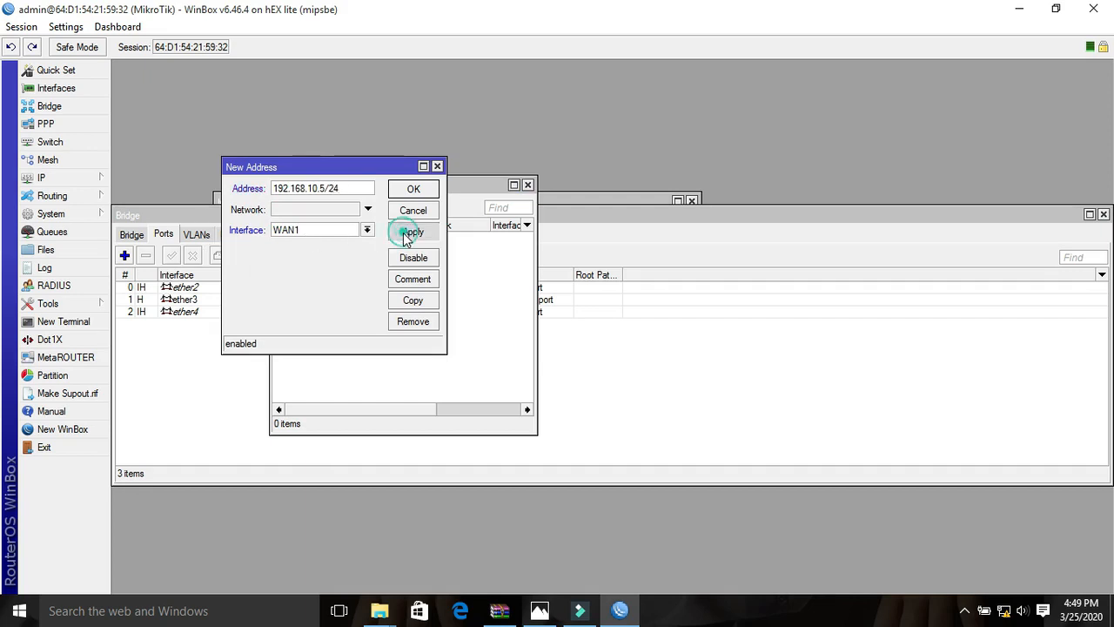
{"action": "left_click", "coordinate": [415, 189]}
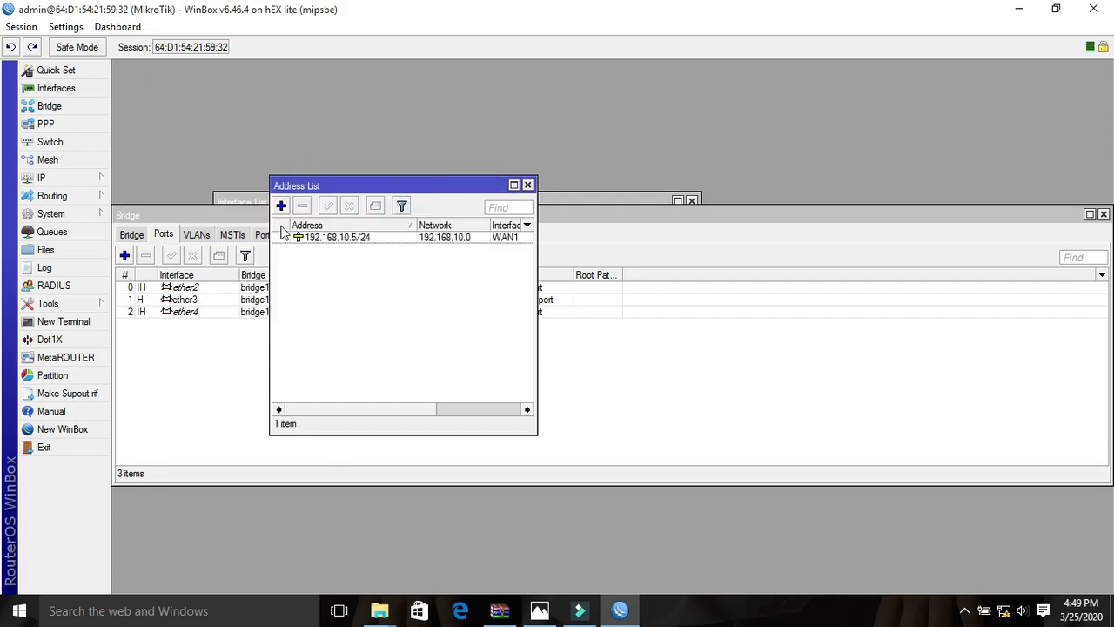
- Add the IP address 192.168.88.1/24 on the bridge1 interface
{"action": "left_click", "coordinate": [281, 209]}
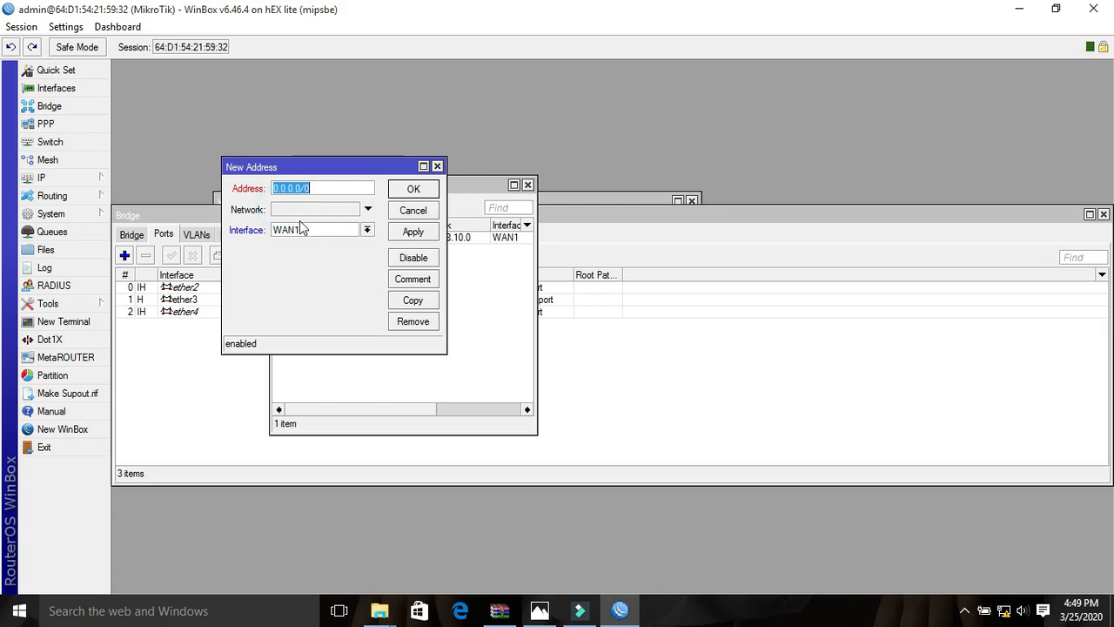
{"action": "type", "text": "192.168.88.1/24"}
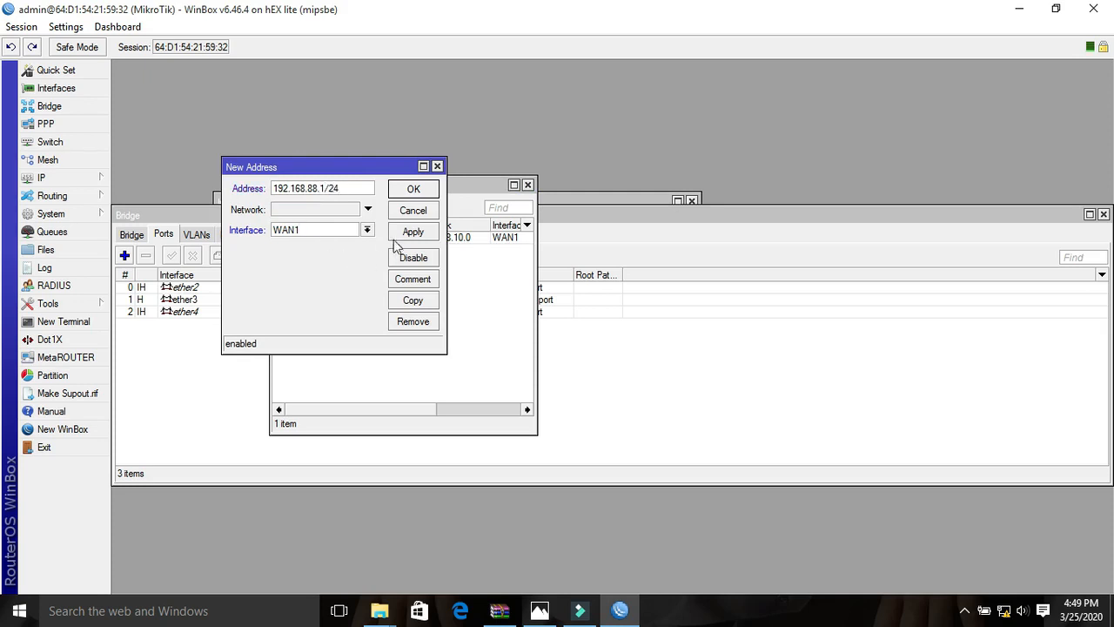
{"action": "left_click", "coordinate": [366, 230]}
{"action": "left_click", "coordinate": [301, 249]}
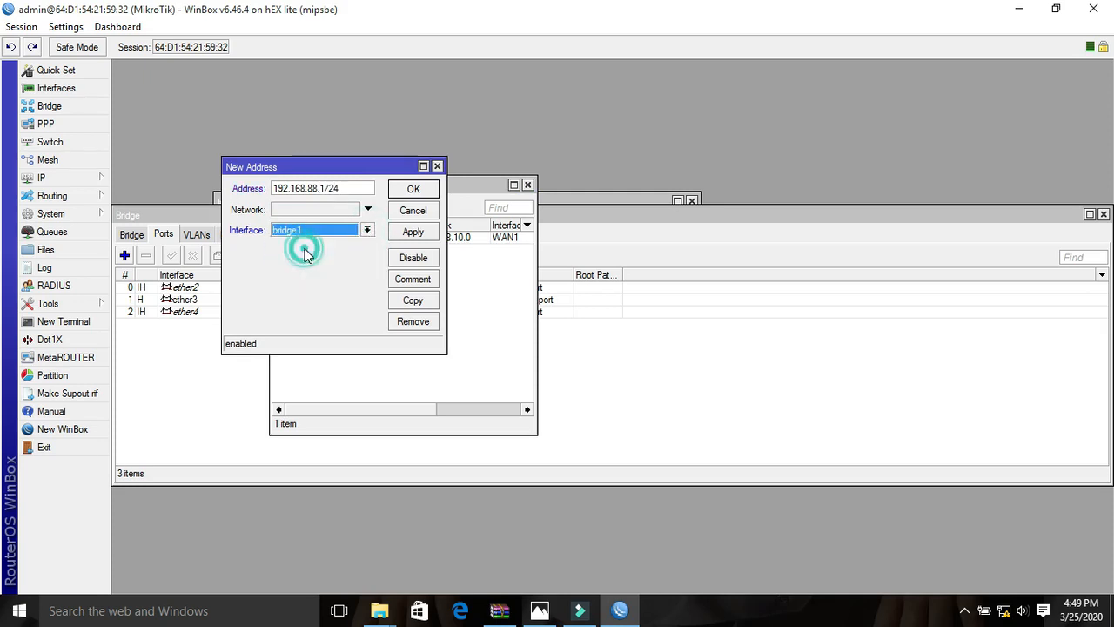
{"action": "left_click", "coordinate": [408, 235]}
{"action": "left_click", "coordinate": [413, 188]}
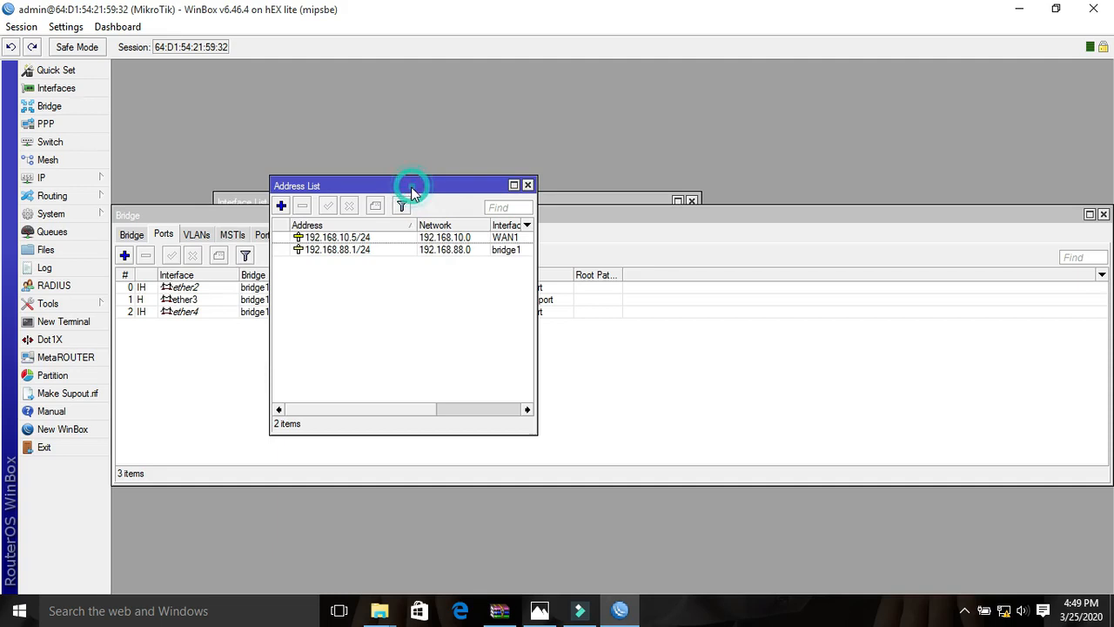
- Add the IP address 192.168.77.1/24 on the ether5 interface and close the address list
{"action": "left_click", "coordinate": [281, 211]}
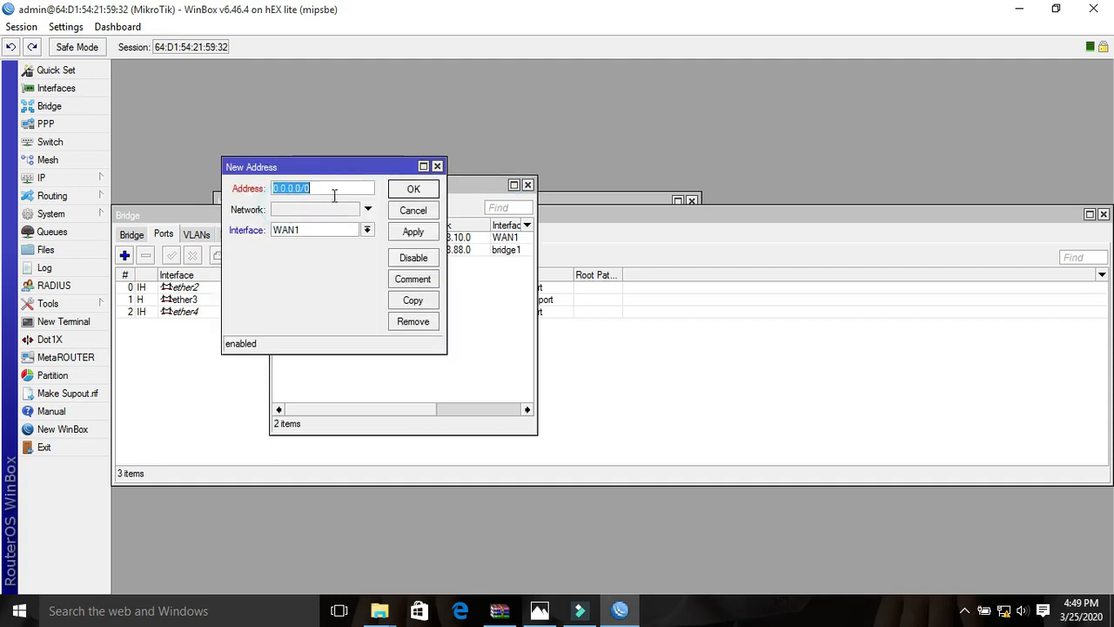
{"action": "type", "text": "192.168.77.1/24"}
{"action": "left_click", "coordinate": [367, 230]}
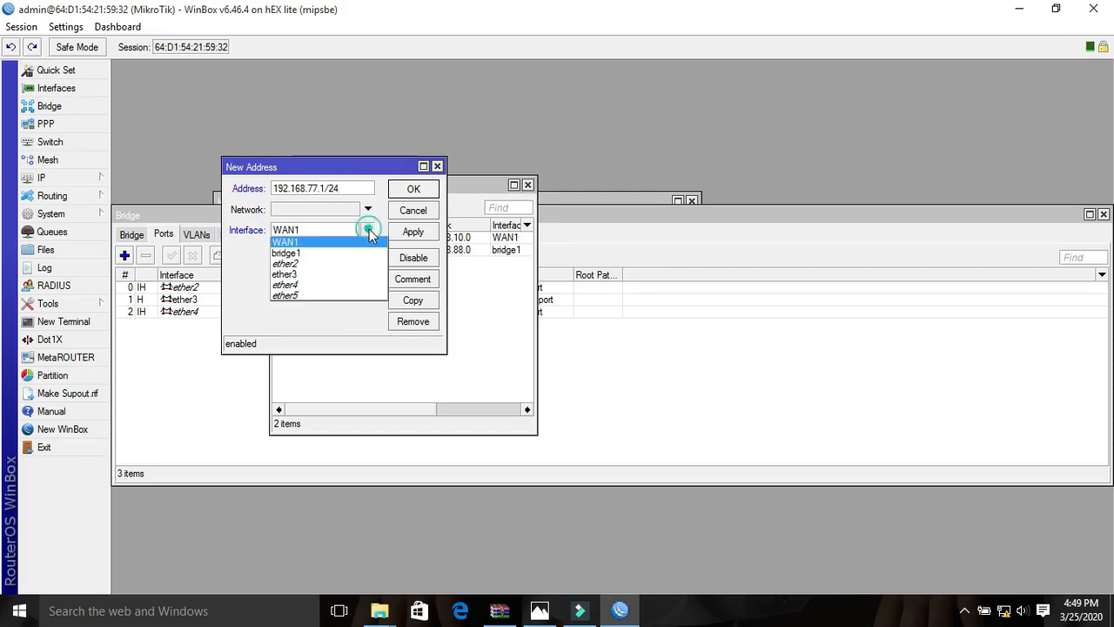
{"action": "left_click", "coordinate": [298, 294]}
{"action": "left_click", "coordinate": [406, 235]}
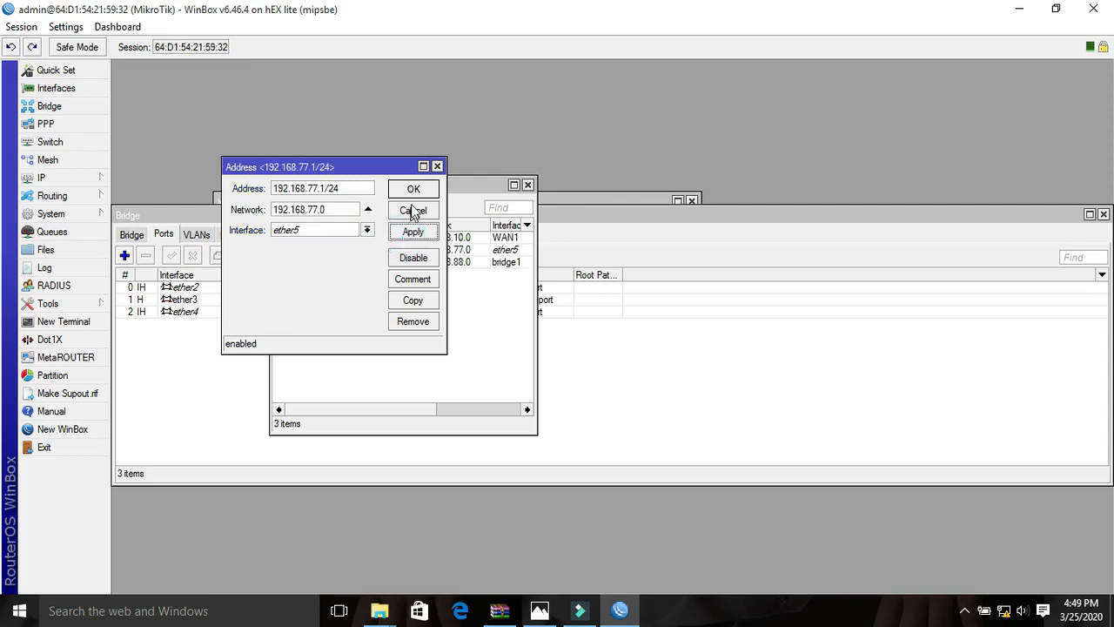
{"action": "left_click", "coordinate": [413, 190]}
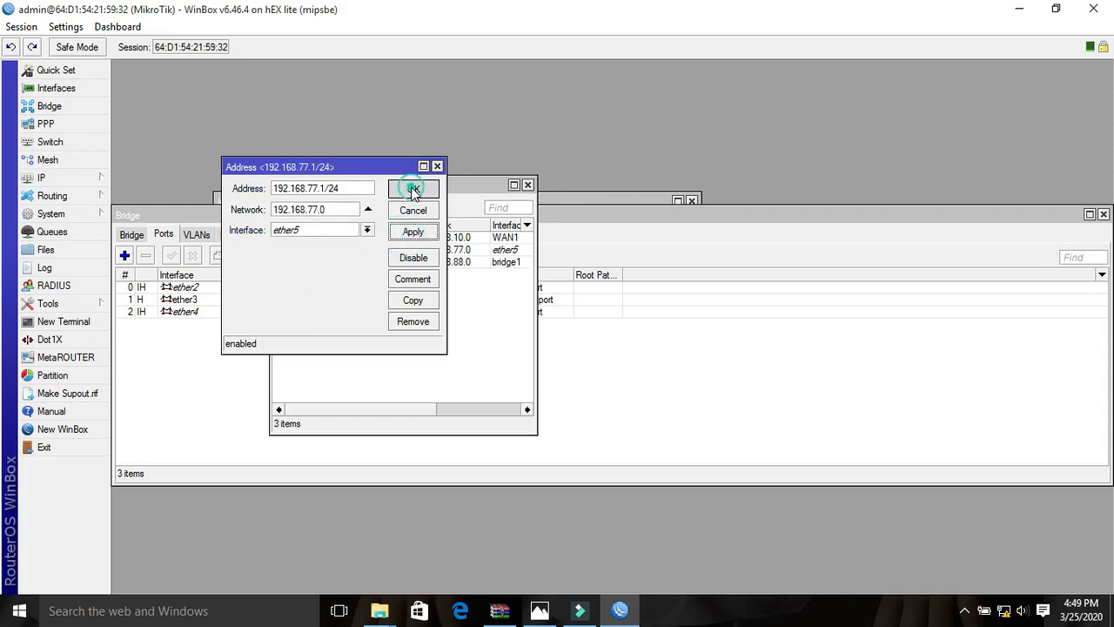
{"action": "left_click", "coordinate": [528, 185]}
- Rename the ether5 interface to Radius Server and close the interface list
{"action": "left_click", "coordinate": [94, 94]}
{"action": "double_click", "coordinate": [275, 335]}
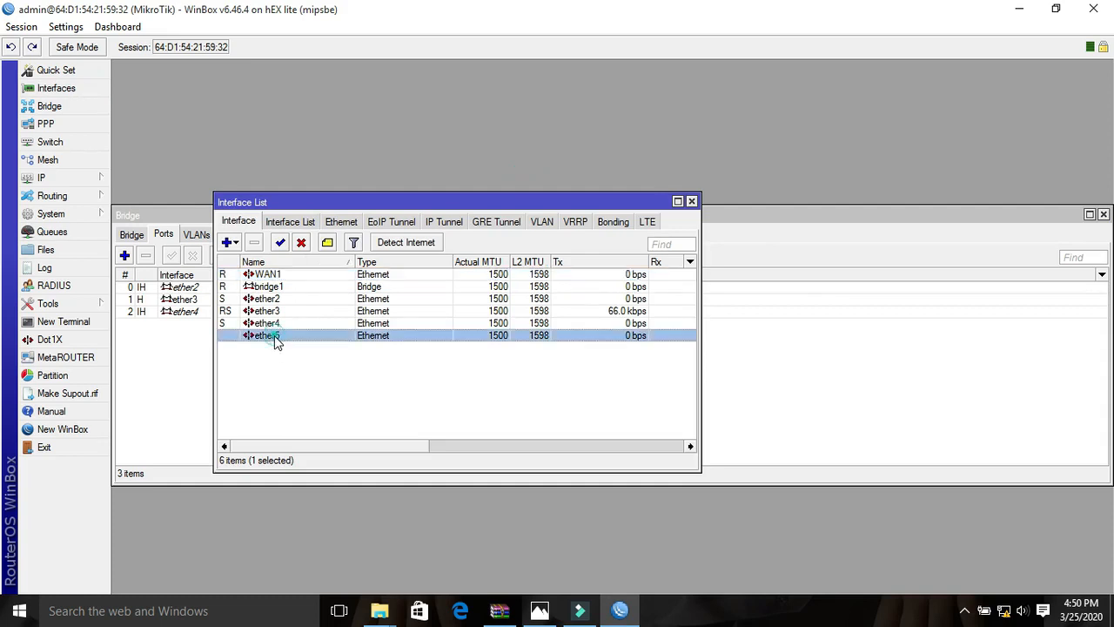
{"action": "type", "text": "rA"}
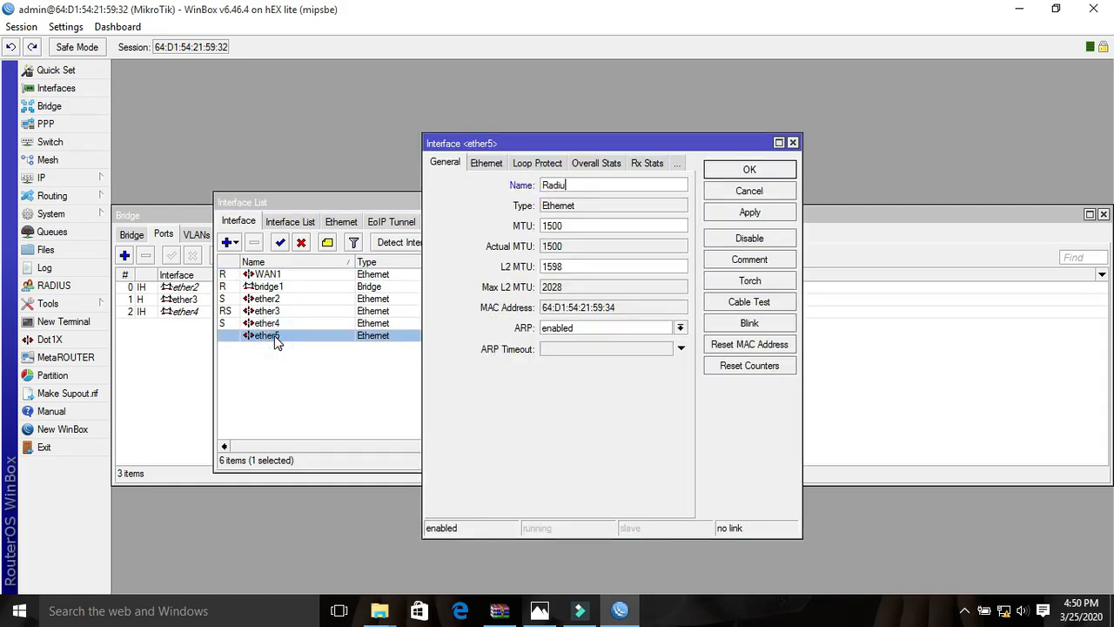
{"action": "type", "text": "dius Server"}
{"action": "left_click", "coordinate": [726, 213]}
{"action": "left_click", "coordinate": [736, 170]}
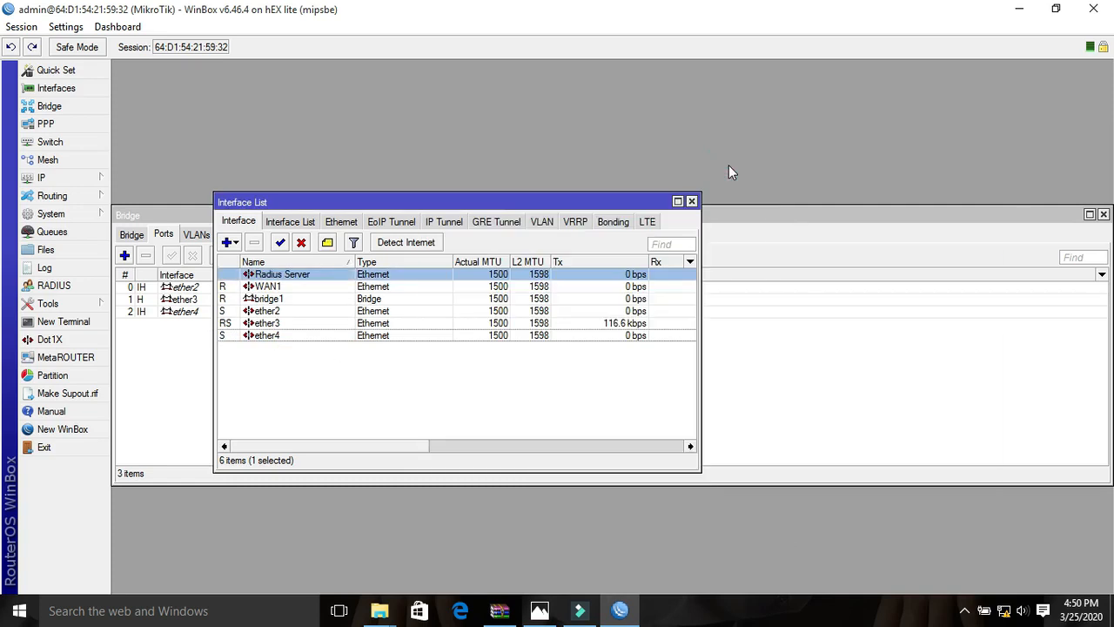
{"action": "left_click", "coordinate": [691, 201]}
- Set the router's DNS servers to 8.8.8.8 and 8.8.4.4 and allow remote requests
{"action": "left_click", "coordinate": [45, 179]}
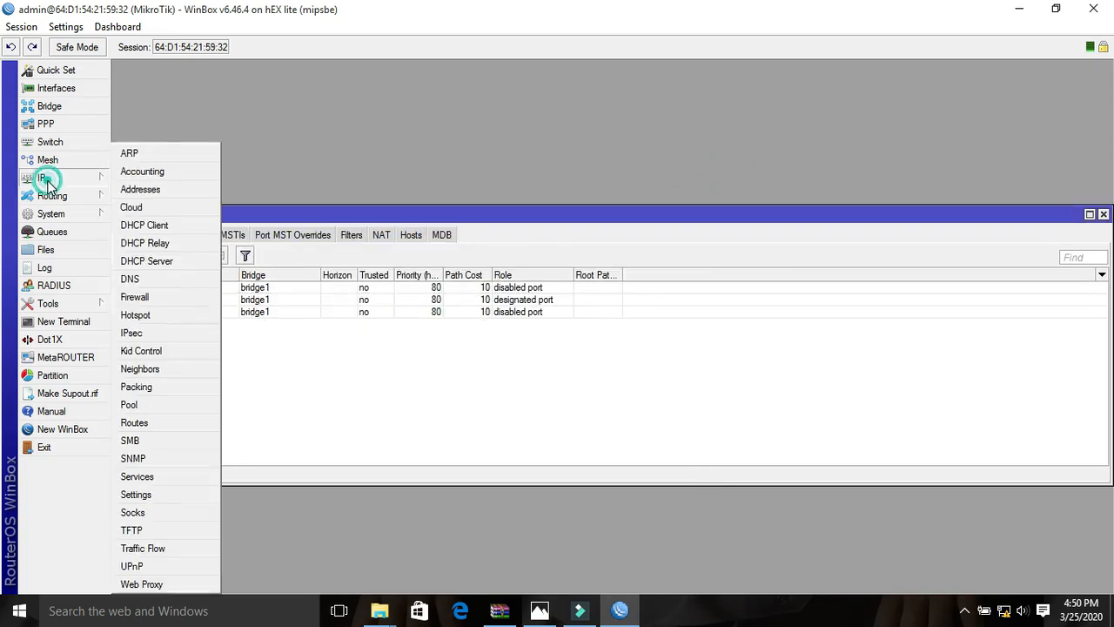
{"action": "left_click", "coordinate": [130, 279]}
{"action": "left_click", "coordinate": [392, 146]}
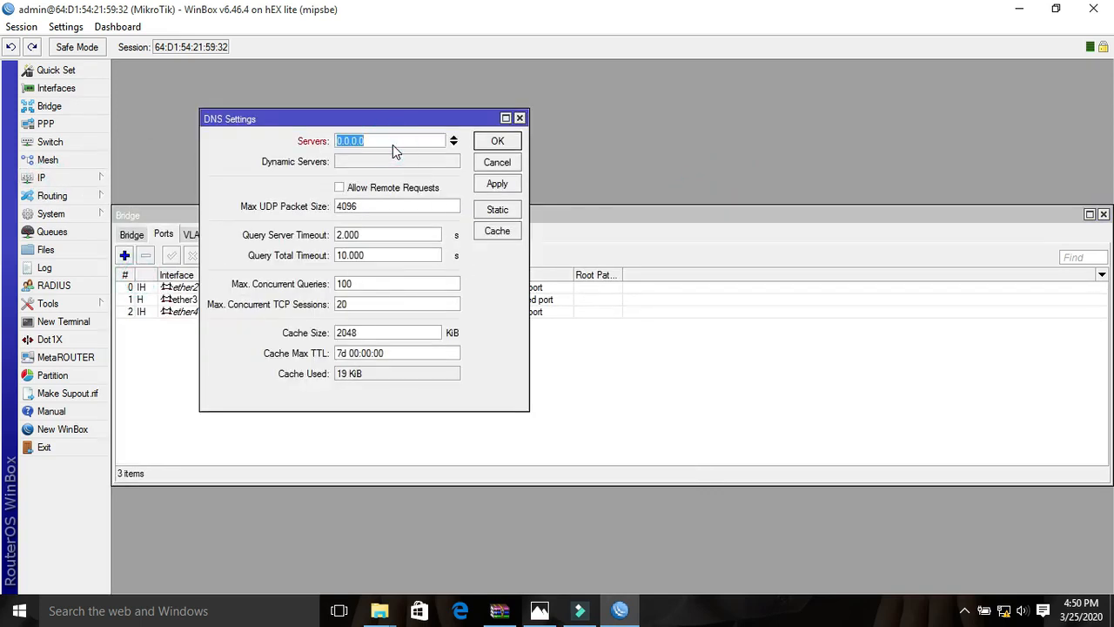
{"action": "type", "text": "888"}
{"action": "key", "text": "BackSpace"}
{"action": "key", "text": "BackSpace"}
{"action": "type", "text": ".8.8"}
{"action": "left_click", "coordinate": [454, 143]}
{"action": "type", "text": "8.8.4"}
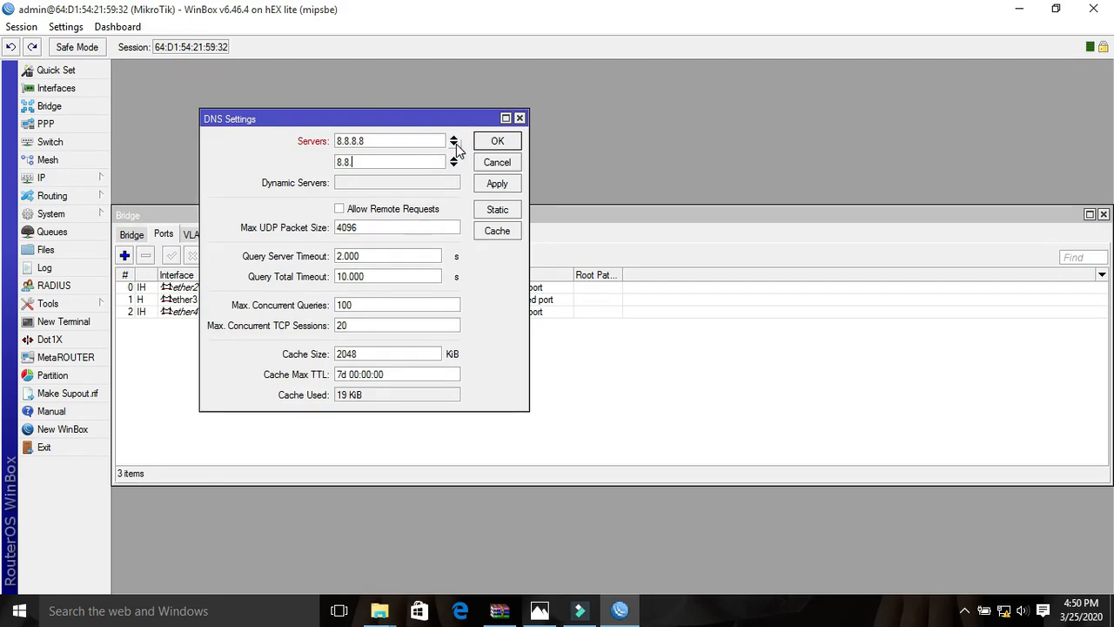
{"action": "left_click", "coordinate": [340, 209]}
{"action": "left_click", "coordinate": [514, 184]}
{"action": "left_click", "coordinate": [499, 142]}
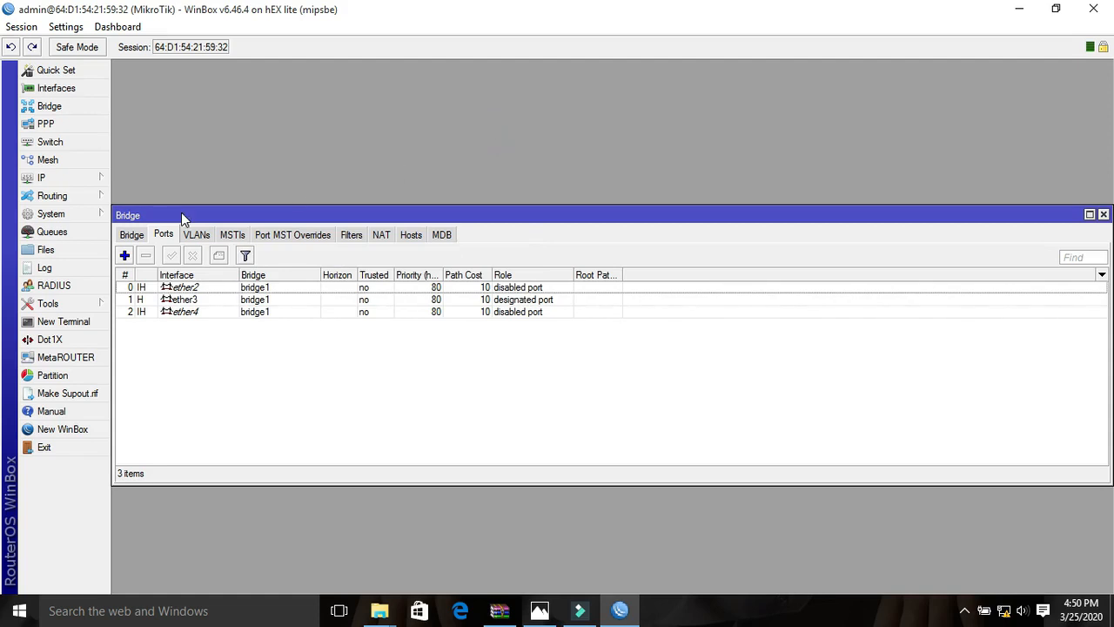
- Add a default route to 0.0.0.0/0 with 192.168.10.1 as the gateway
{"action": "left_click", "coordinate": [76, 177]}
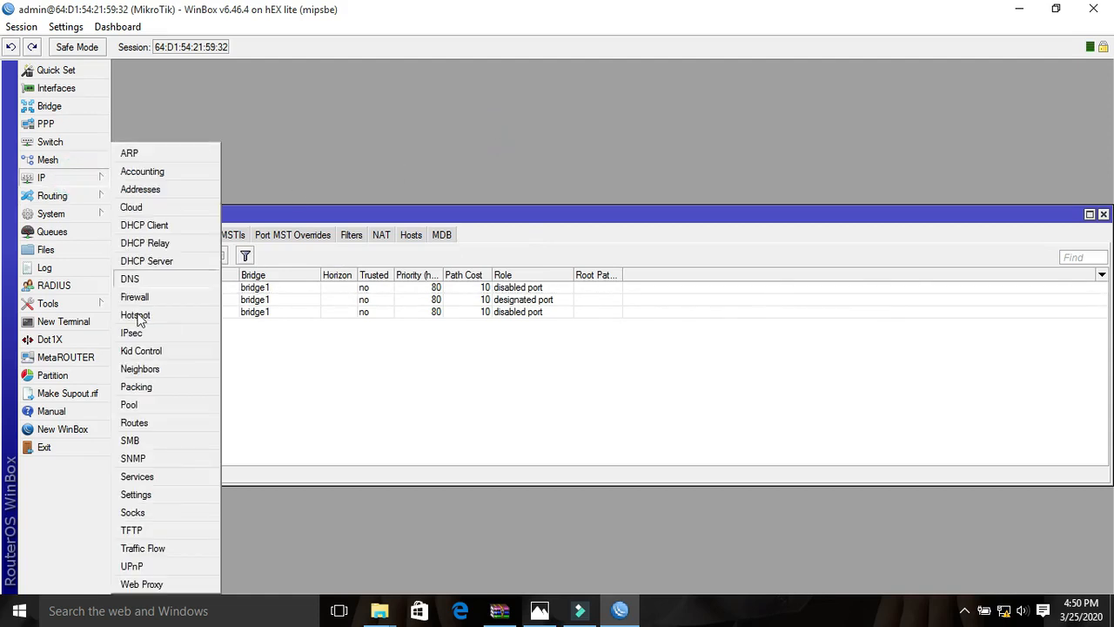
{"action": "left_click", "coordinate": [146, 424]}
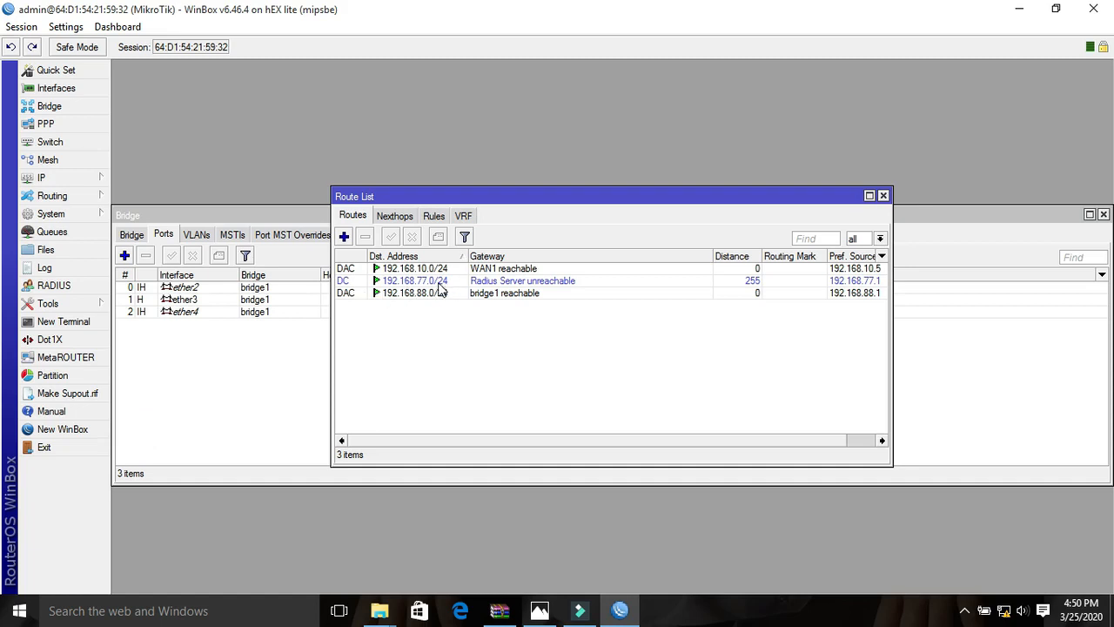
{"action": "left_click", "coordinate": [345, 238]}
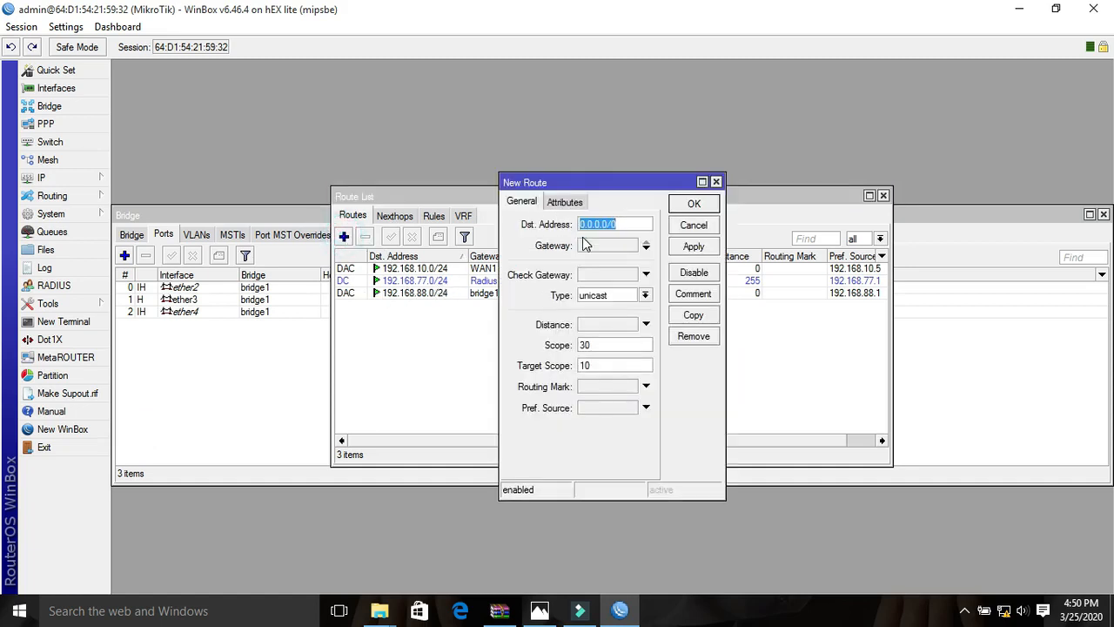
{"action": "left_click", "coordinate": [585, 244]}
{"action": "type", "text": "19"}
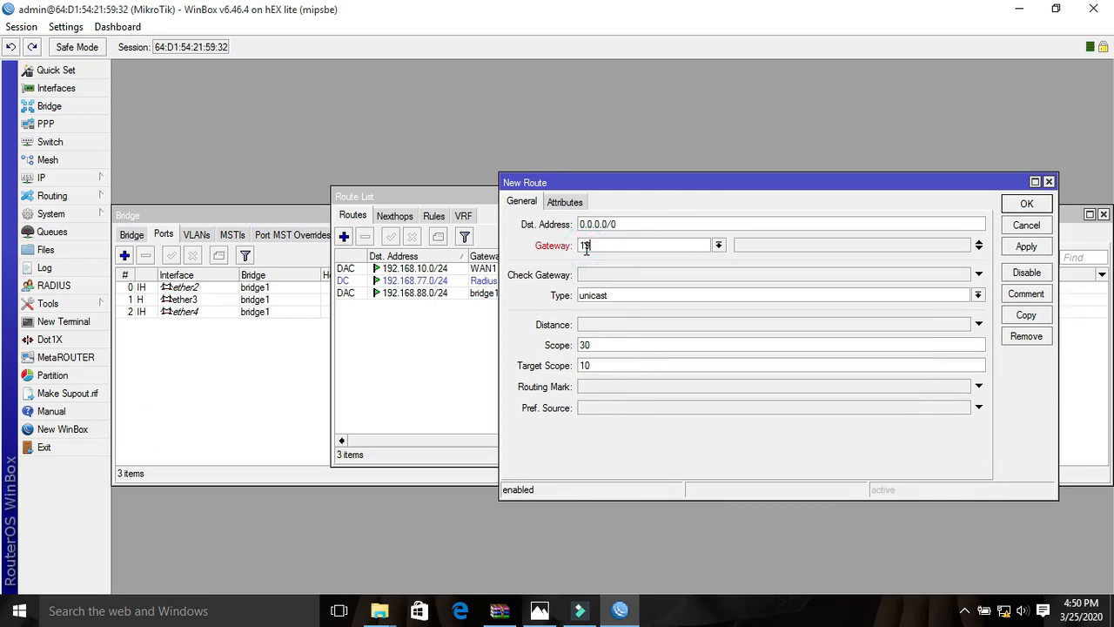
{"action": "type", "text": "2.168."}
{"action": "type", "text": "10.1"}
{"action": "left_click", "coordinate": [1014, 246]}
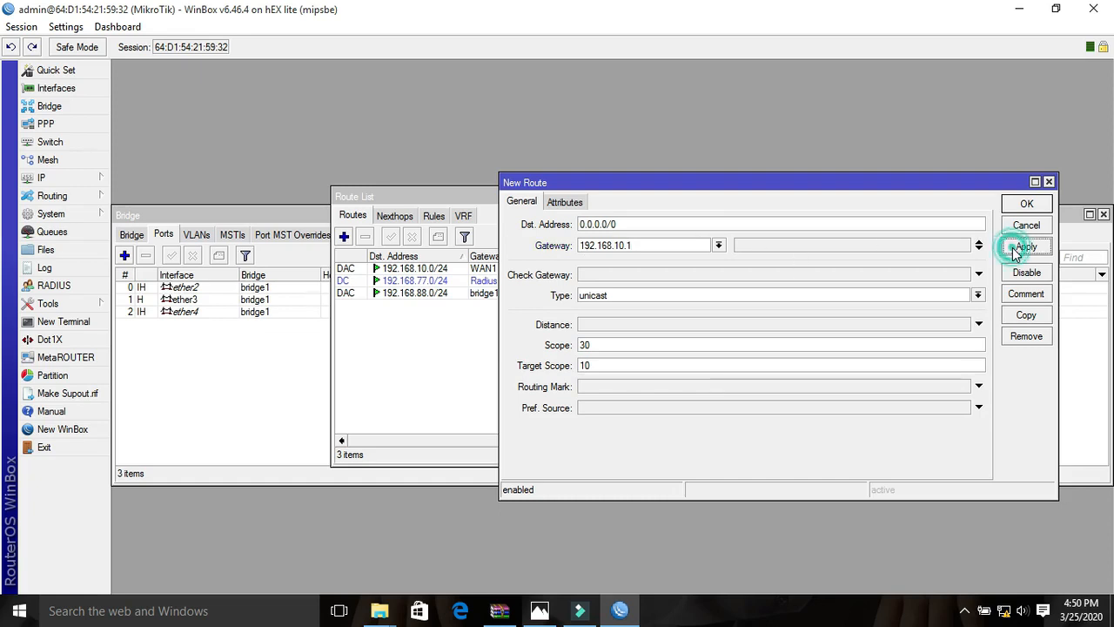
{"action": "left_click", "coordinate": [1016, 205]}
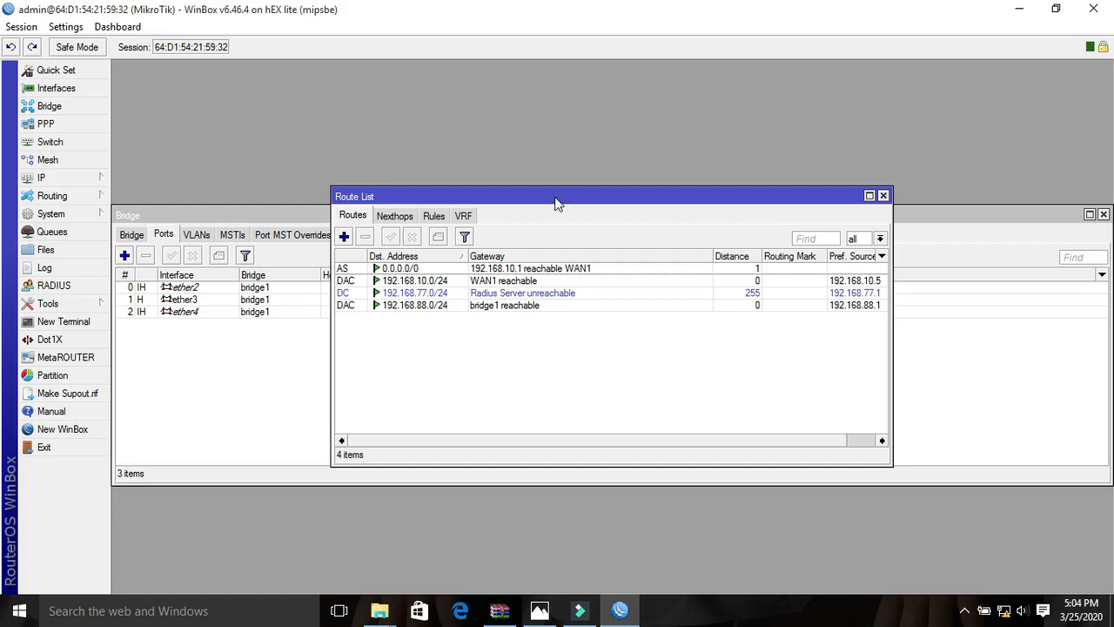
- Test the internet connection by pinging 8.8.8.8 from a new terminal, and close the terminal
{"action": "left_click", "coordinate": [69, 322]}
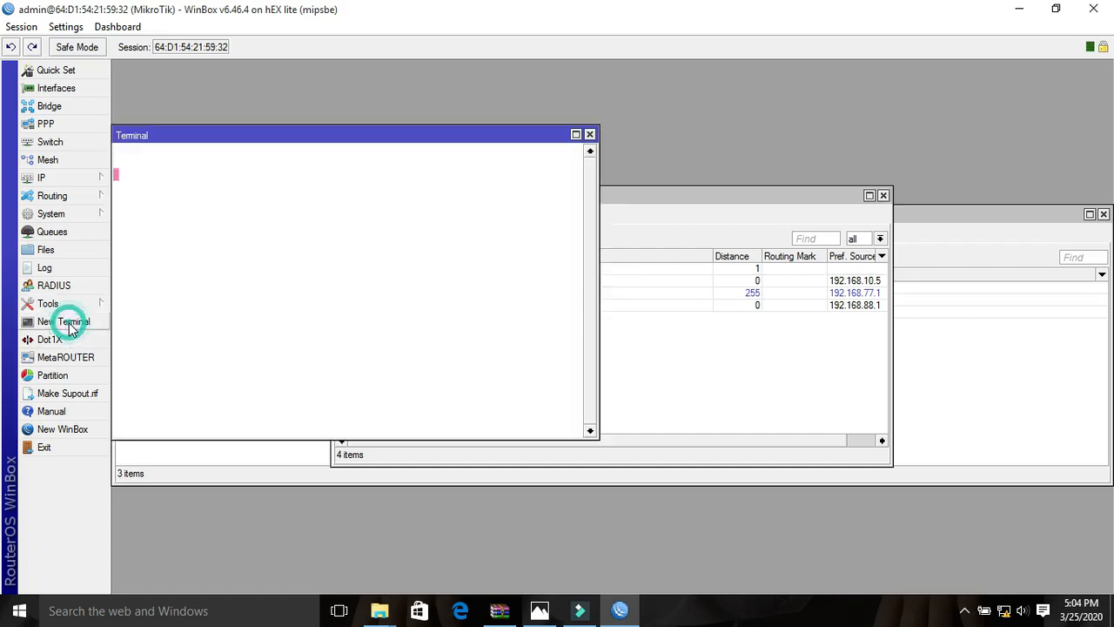
{"action": "type", "text": "ping 8.8.8.8"}
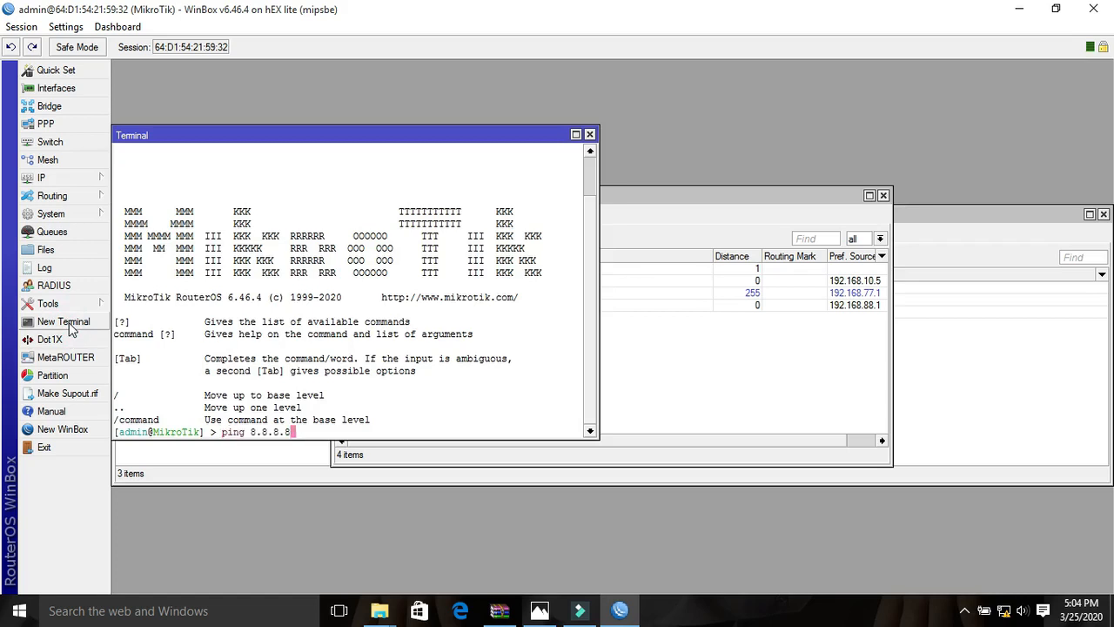
{"action": "key", "text": "Return"}
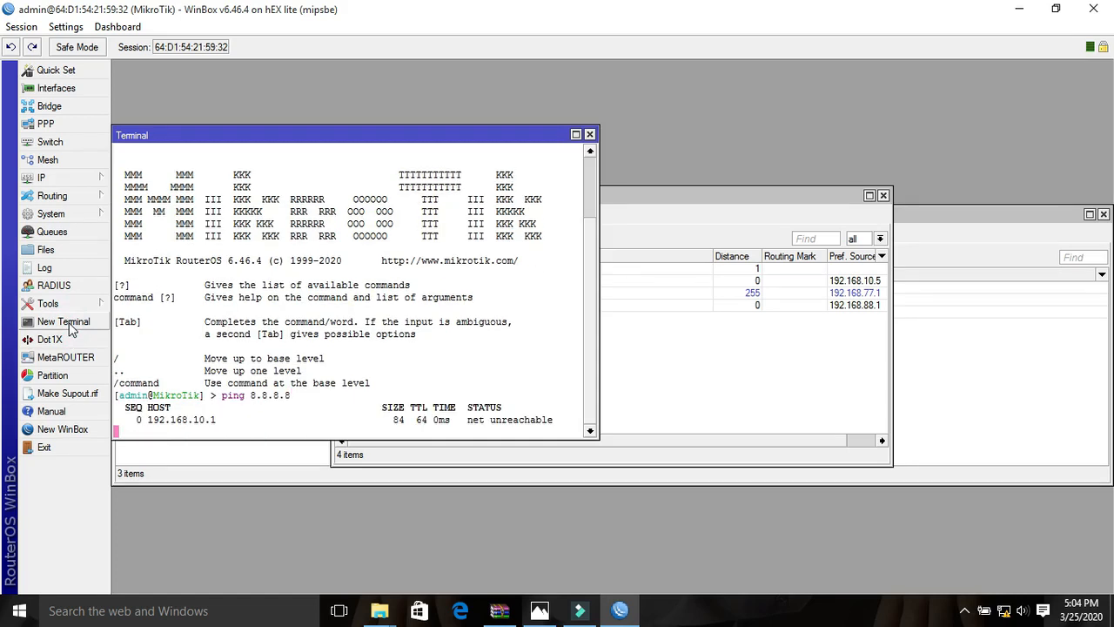
{"action": "left_click", "coordinate": [590, 135]}
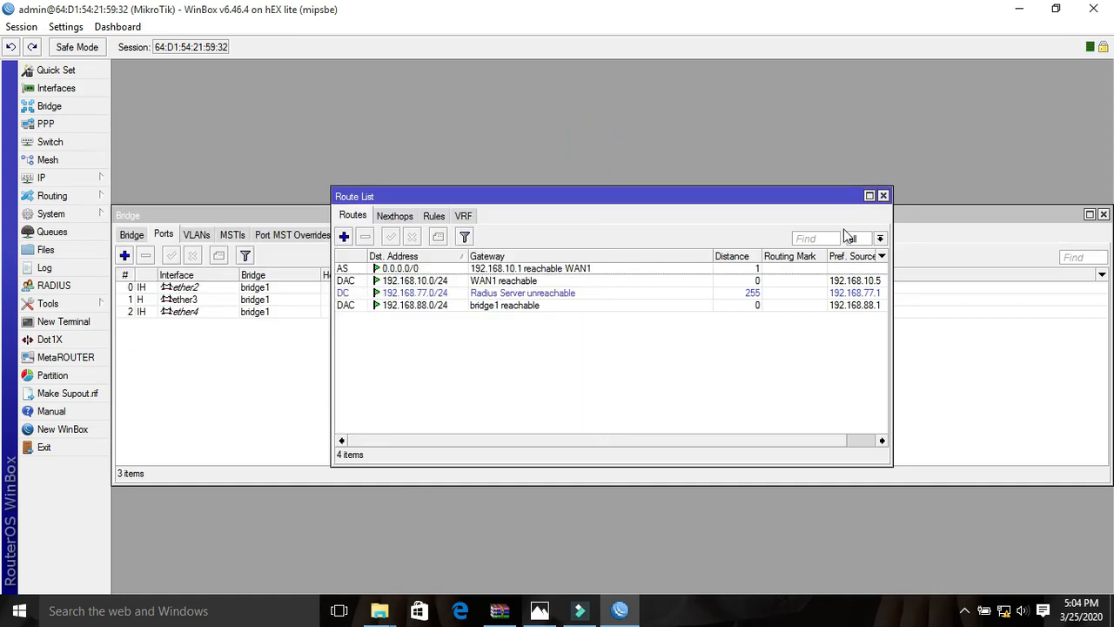
- Close the route list and bridge windows, and review the IP addresses assigned to WAN1, Radius Server and bridge1 in an enlarged address list
{"action": "left_click", "coordinate": [883, 195]}
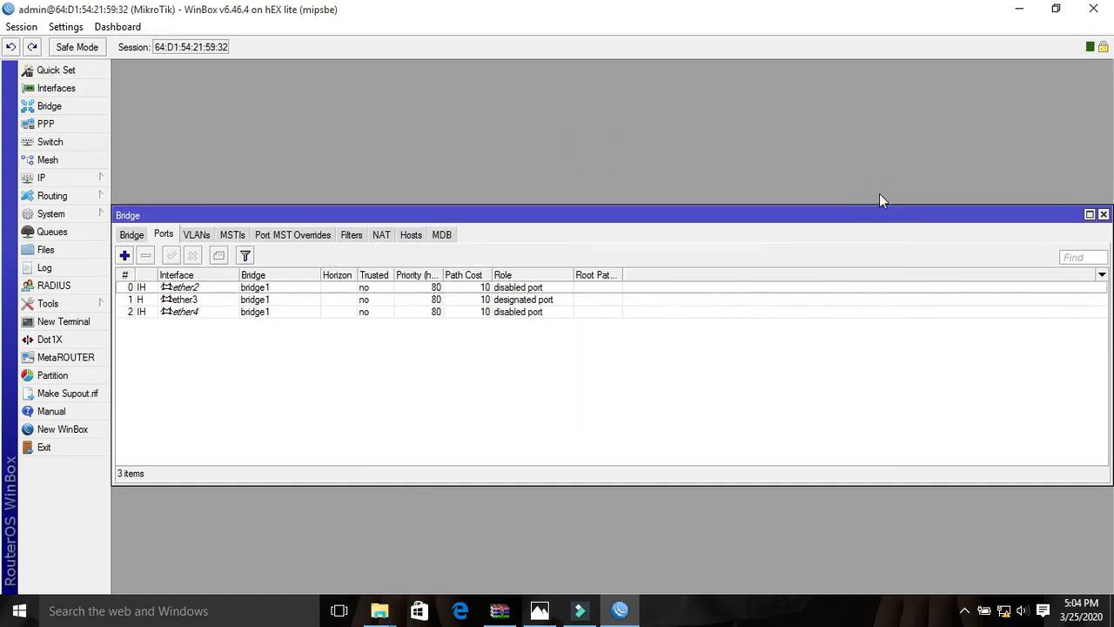
{"action": "left_click", "coordinate": [1103, 213]}
{"action": "left_click", "coordinate": [83, 172]}
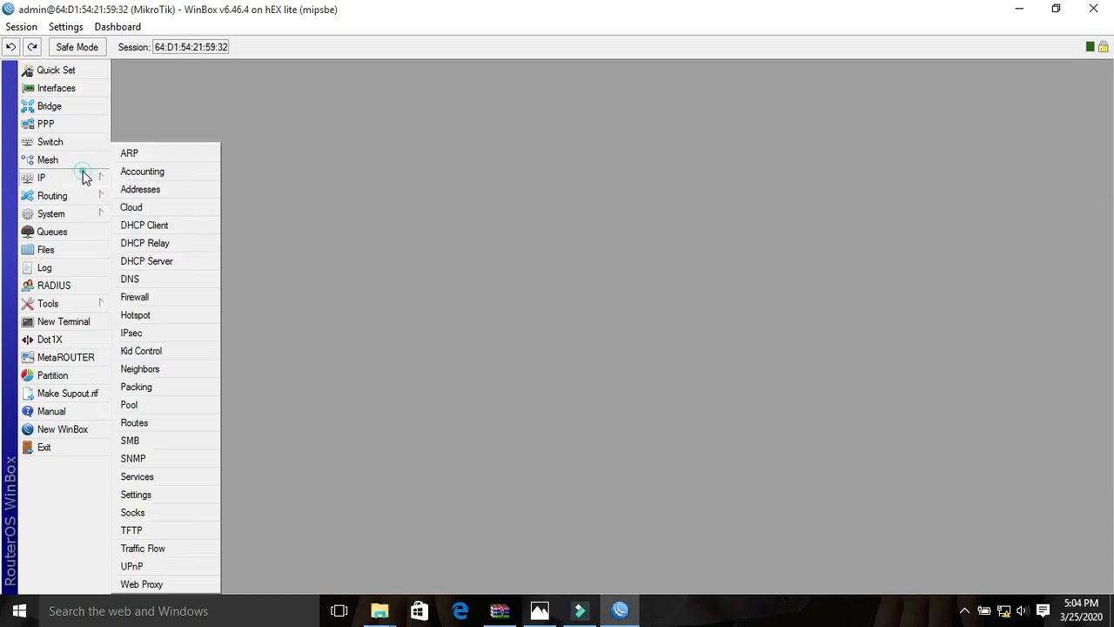
{"action": "left_click", "coordinate": [131, 189]}
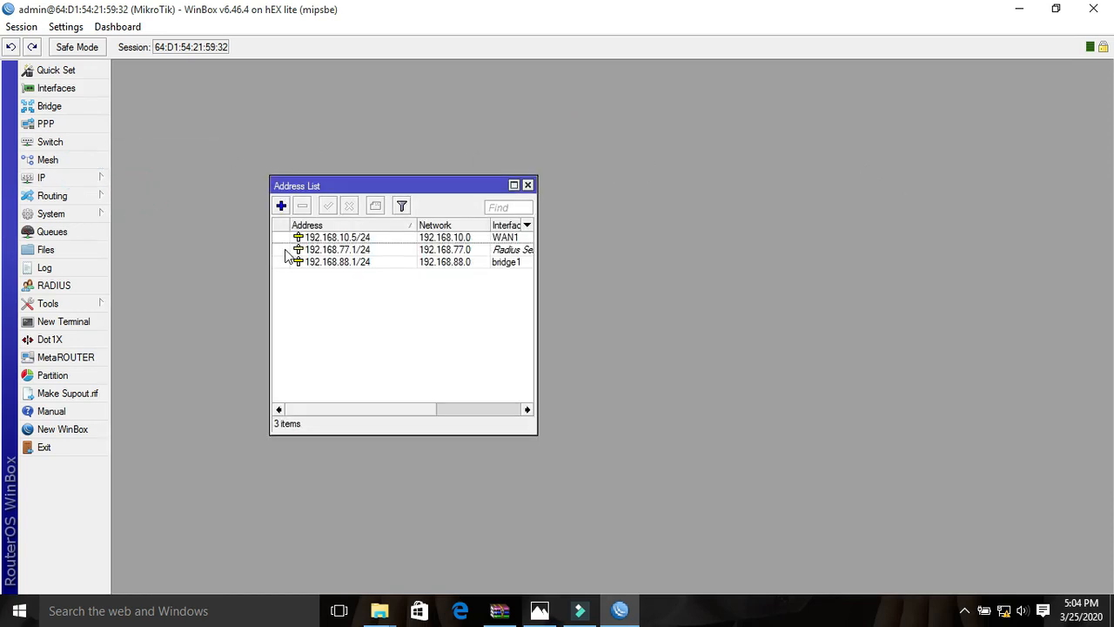
{"action": "left_click_drag", "start_coordinate": [416, 224], "coordinate": [437, 224]}
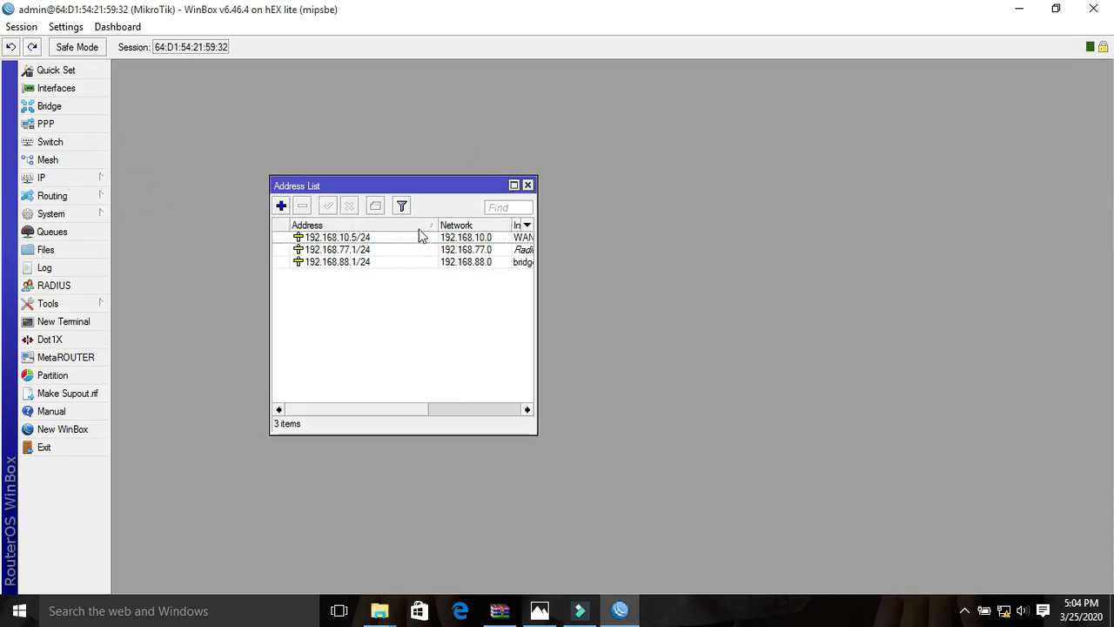
{"action": "left_click", "coordinate": [362, 238]}
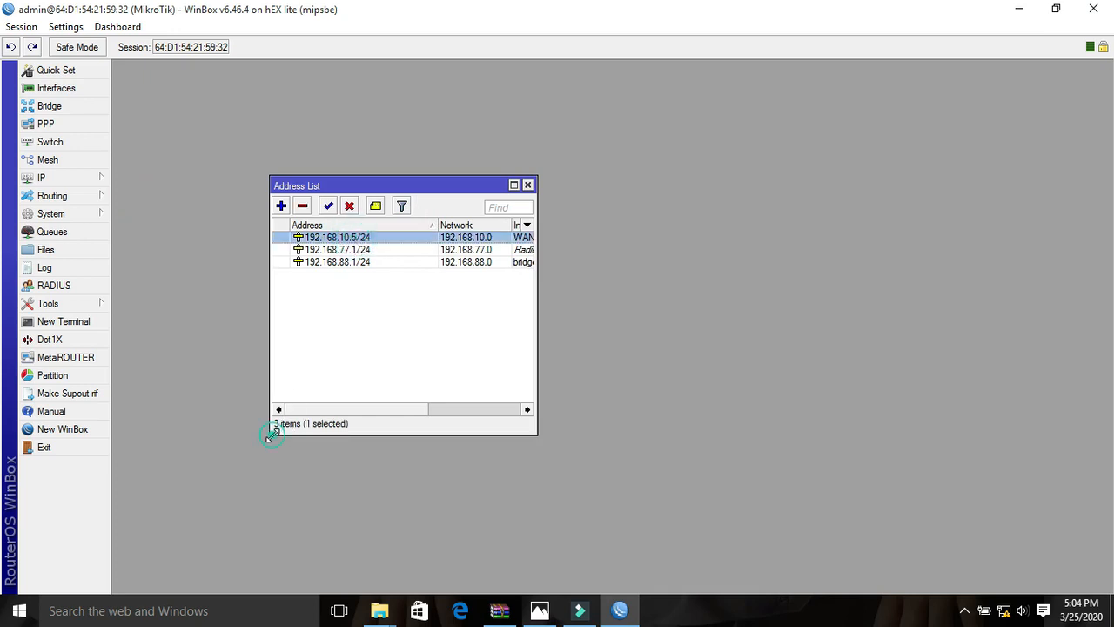
{"action": "left_click_drag", "start_coordinate": [270, 436], "coordinate": [74, 528]}
{"action": "left_click", "coordinate": [192, 249]}
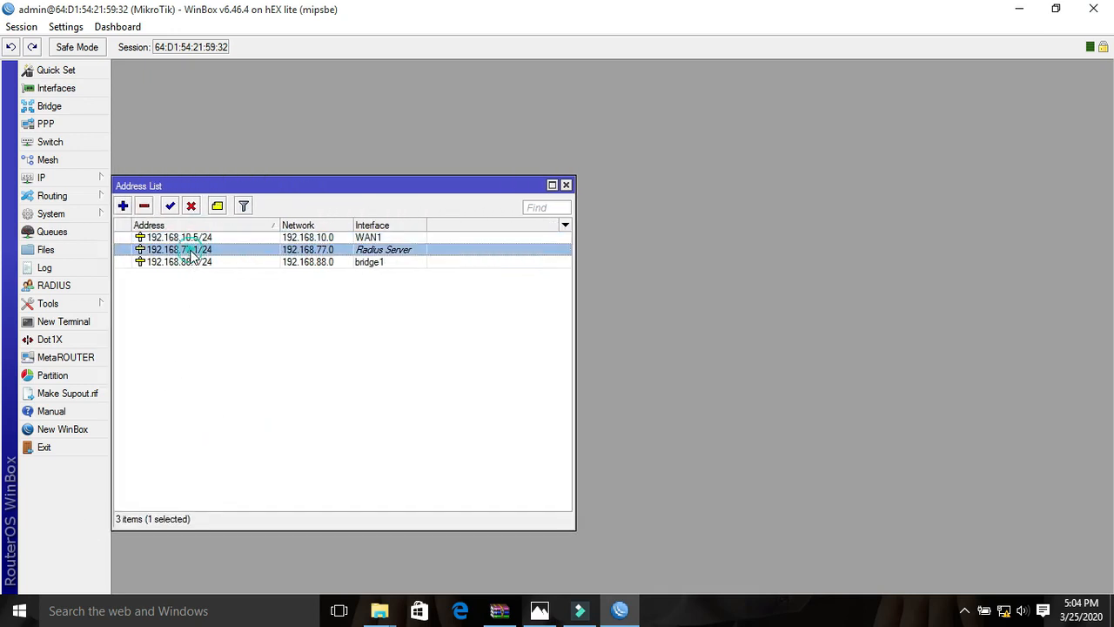
{"action": "left_click", "coordinate": [207, 262]}
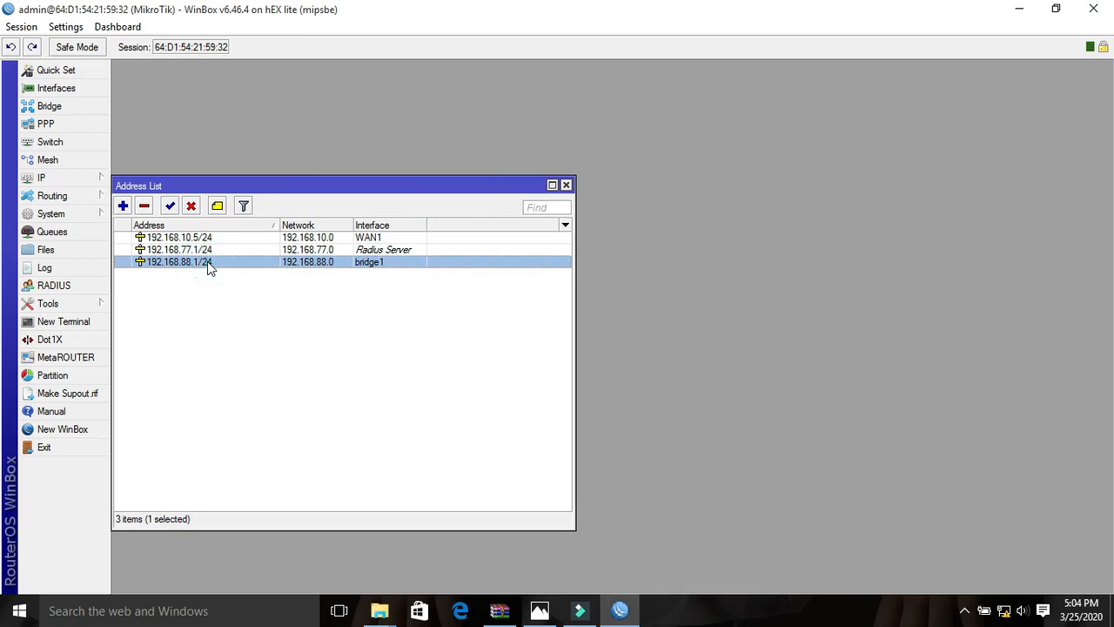
- Switch to Photos to review the network plan in 0.jpg, and return to the WinBox address list
{"action": "left_click", "coordinate": [540, 611]}
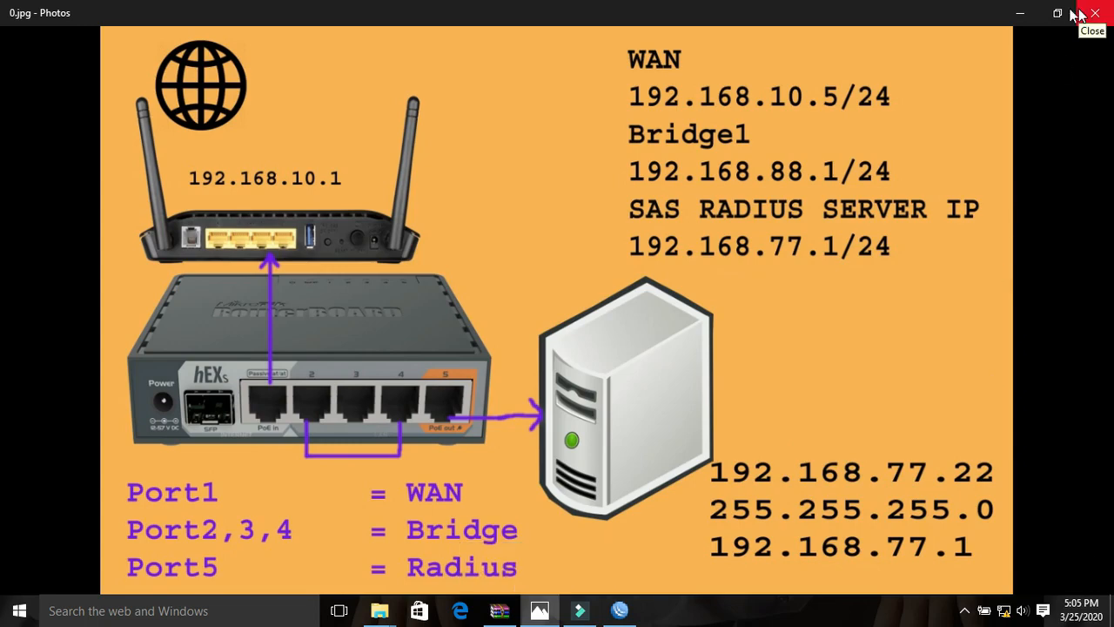
{"action": "left_click", "coordinate": [1022, 14]}
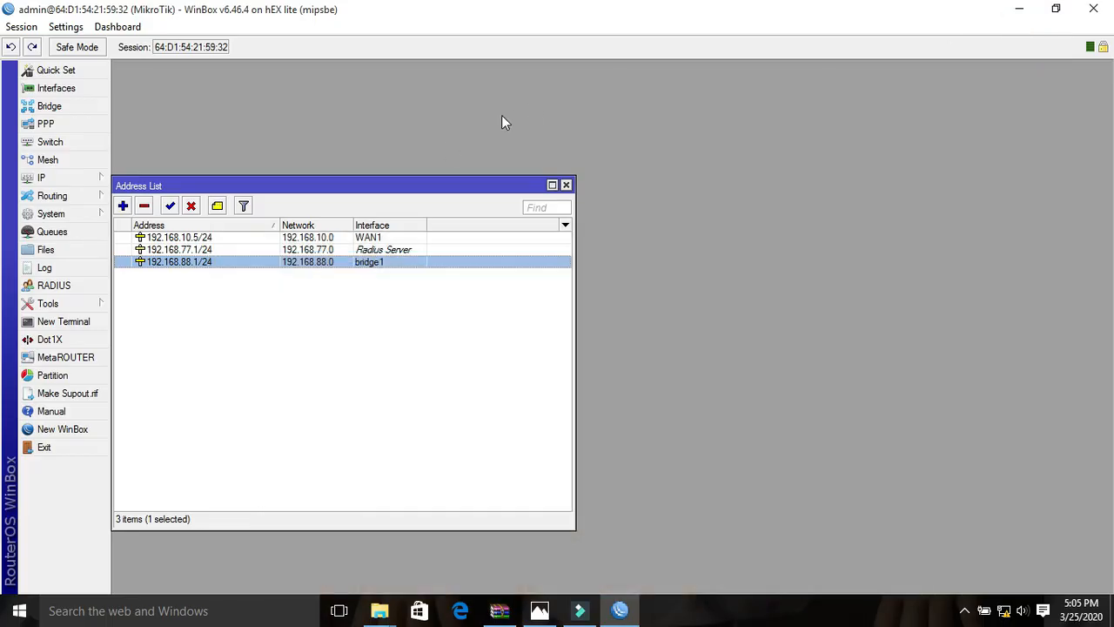
{"action": "left_click_drag", "start_coordinate": [390, 188], "coordinate": [546, 146]}
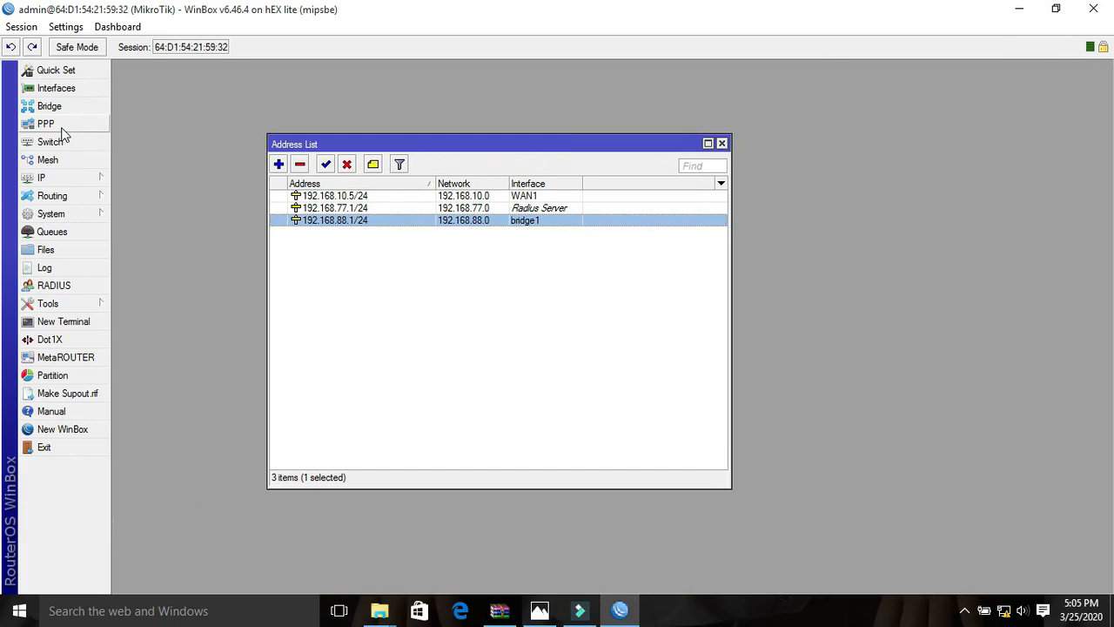
- Start the Hotspot Setup wizard for a new hotspot server and choose bridge1 as its interface
{"action": "left_click", "coordinate": [44, 177]}
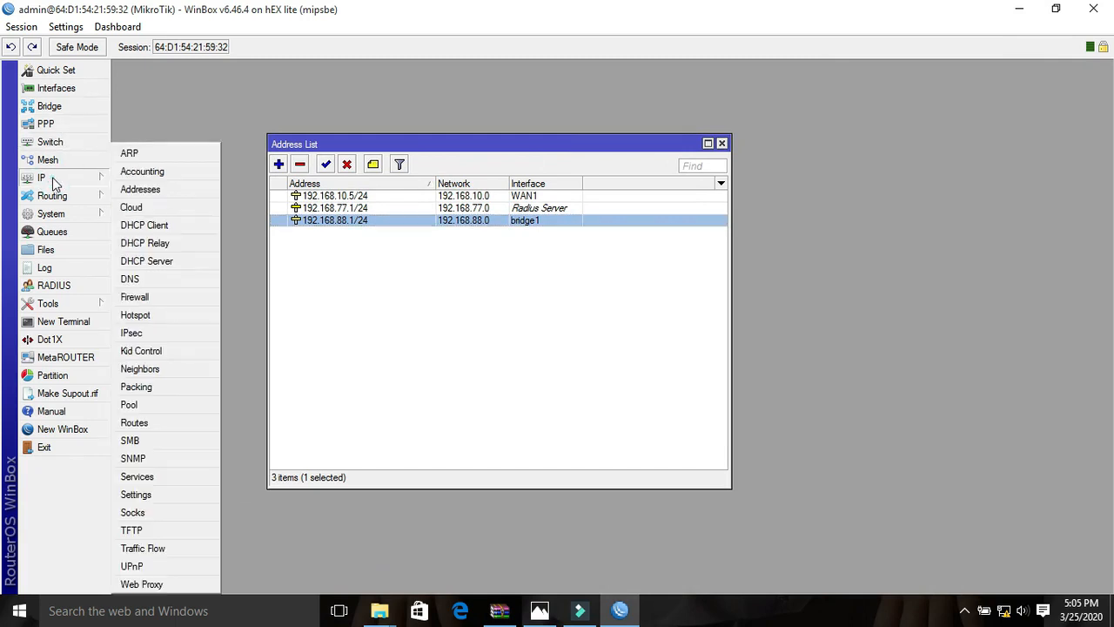
{"action": "left_click", "coordinate": [136, 315]}
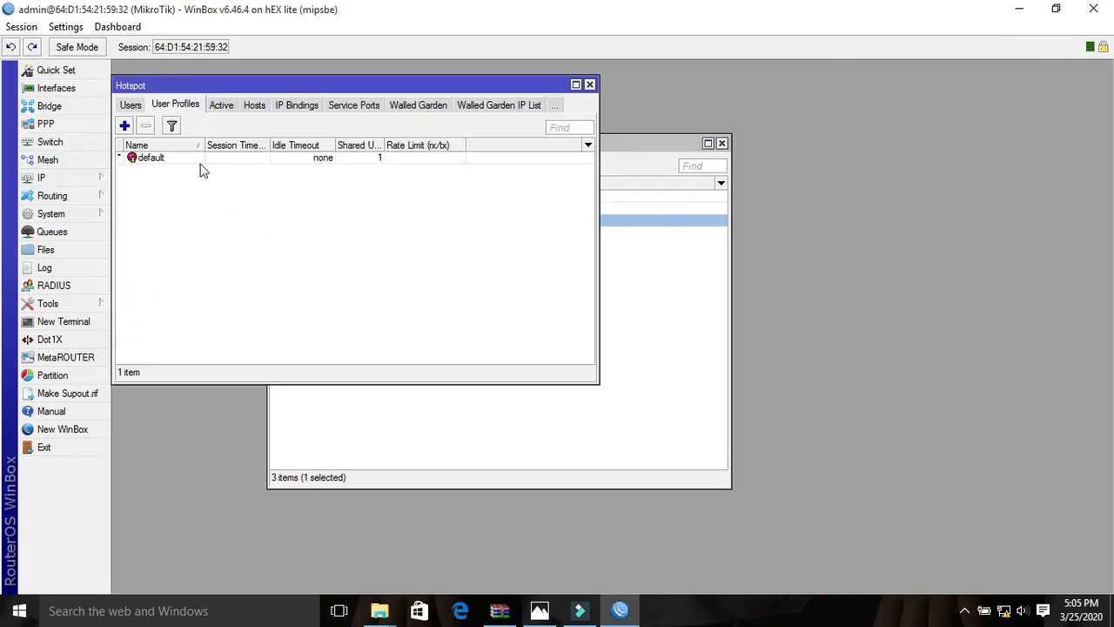
{"action": "left_click", "coordinate": [133, 105]}
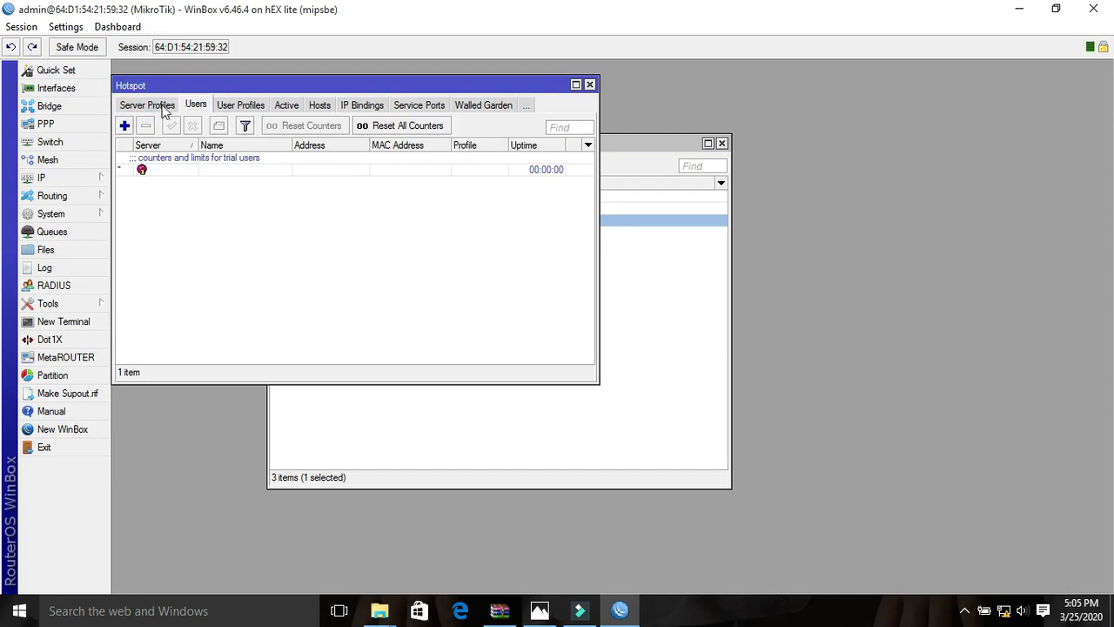
{"action": "left_click", "coordinate": [142, 106]}
{"action": "left_click", "coordinate": [139, 103]}
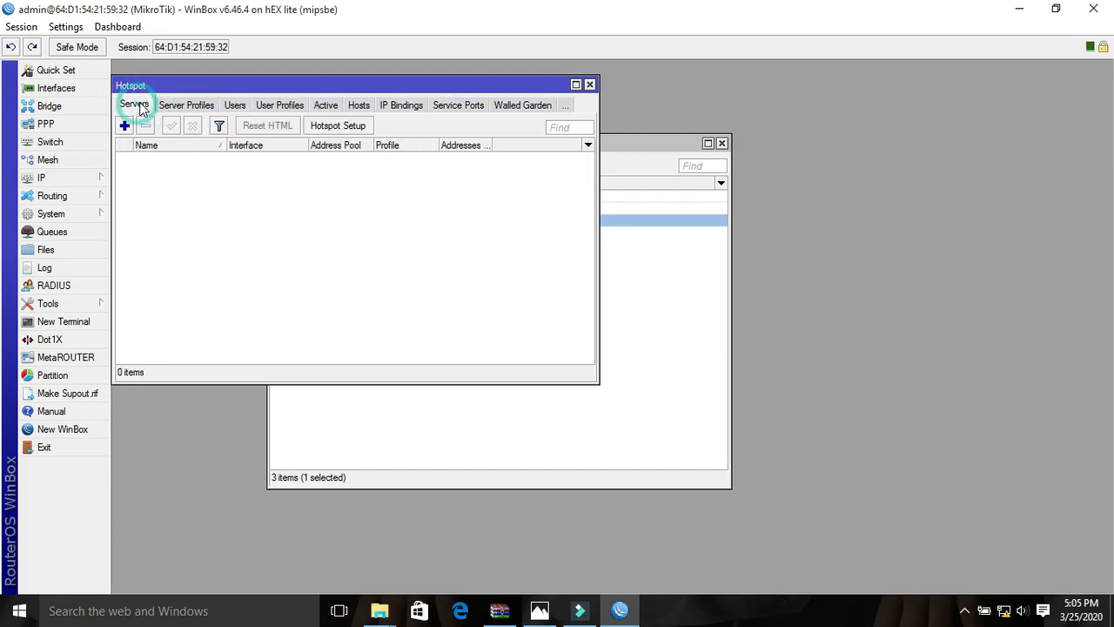
{"action": "left_click", "coordinate": [339, 125]}
{"action": "left_click", "coordinate": [383, 235]}
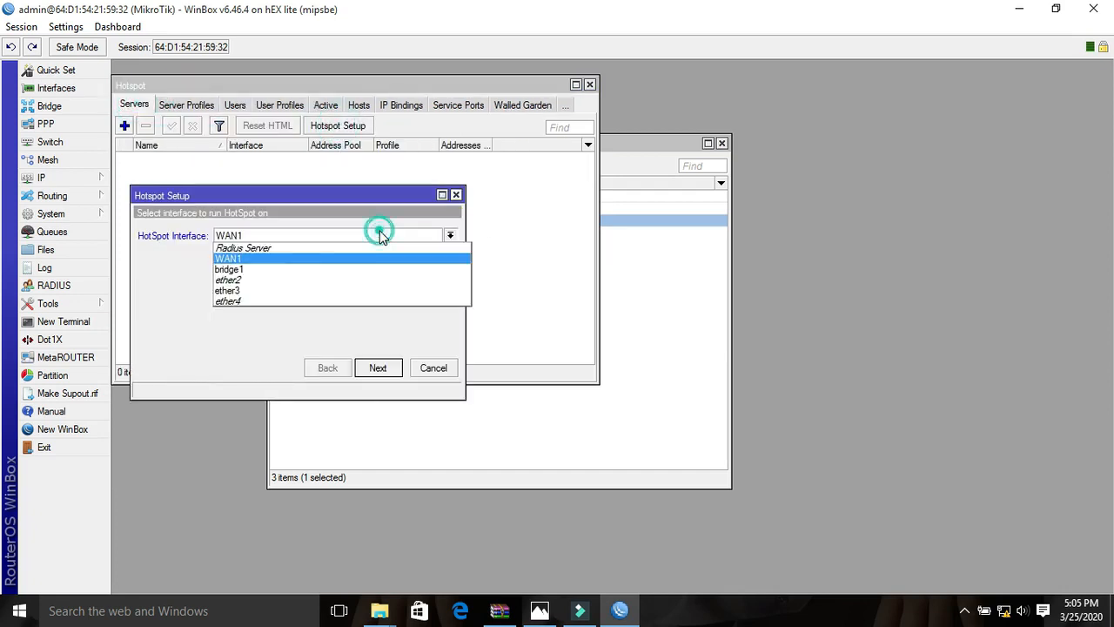
{"action": "left_click", "coordinate": [294, 268]}
- Complete the hotspot setup with default settings, no SSL certificate, DNS name hadi.net and the local user admin
{"action": "left_click", "coordinate": [375, 369]}
{"action": "left_click", "coordinate": [375, 369]}
{"action": "left_click", "coordinate": [376, 369]}
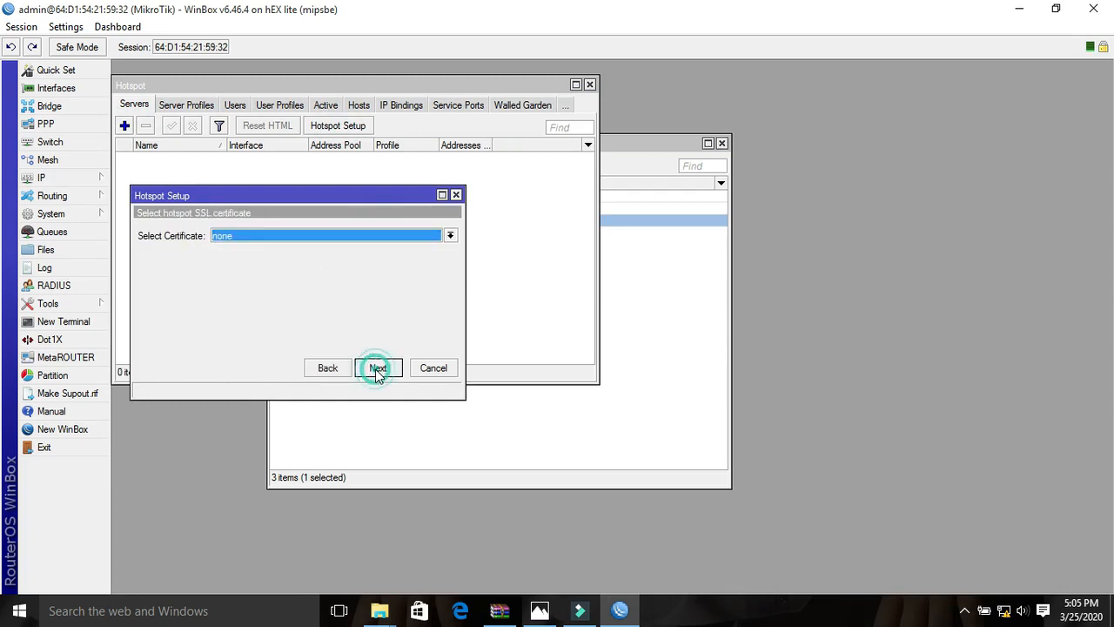
{"action": "left_click", "coordinate": [375, 369]}
{"action": "left_click", "coordinate": [375, 369]}
{"action": "left_click", "coordinate": [375, 369]}
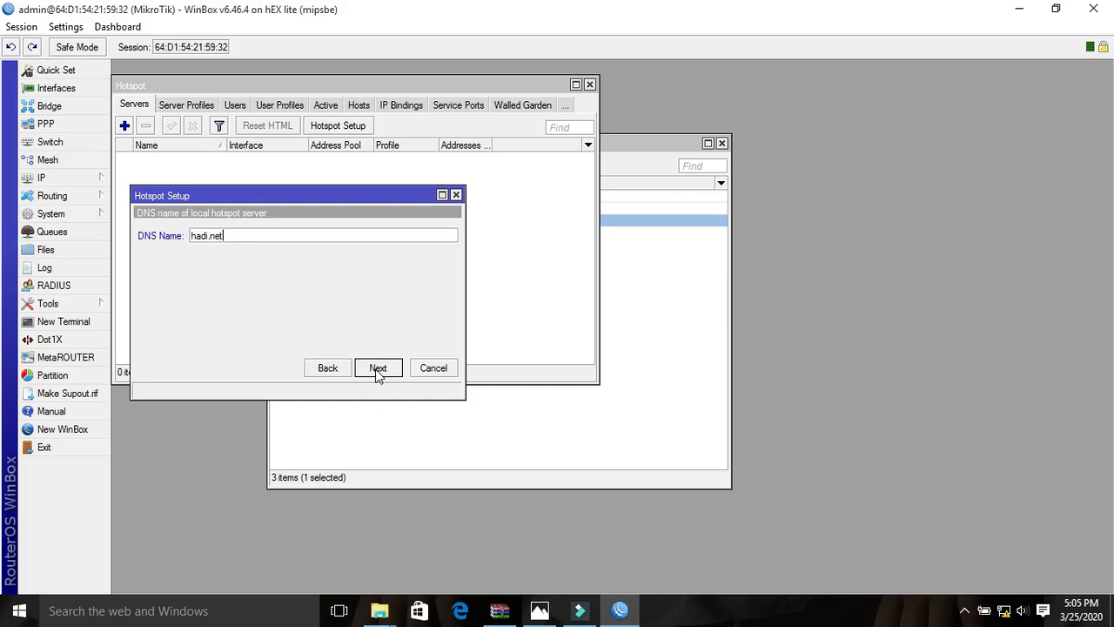
{"action": "left_click", "coordinate": [378, 369]}
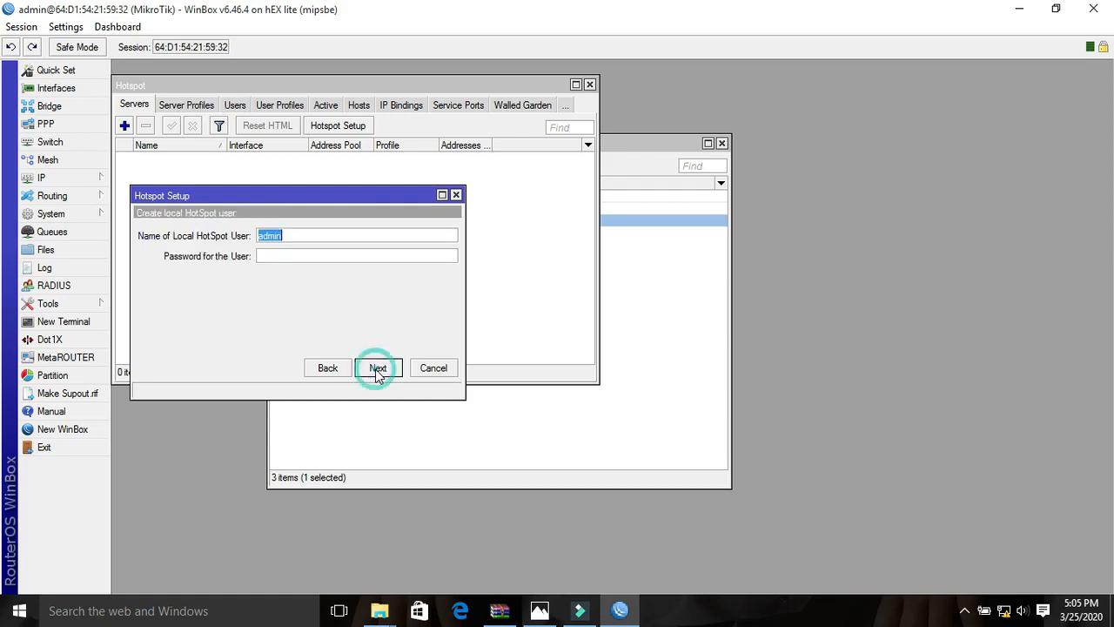
{"action": "left_click", "coordinate": [377, 369]}
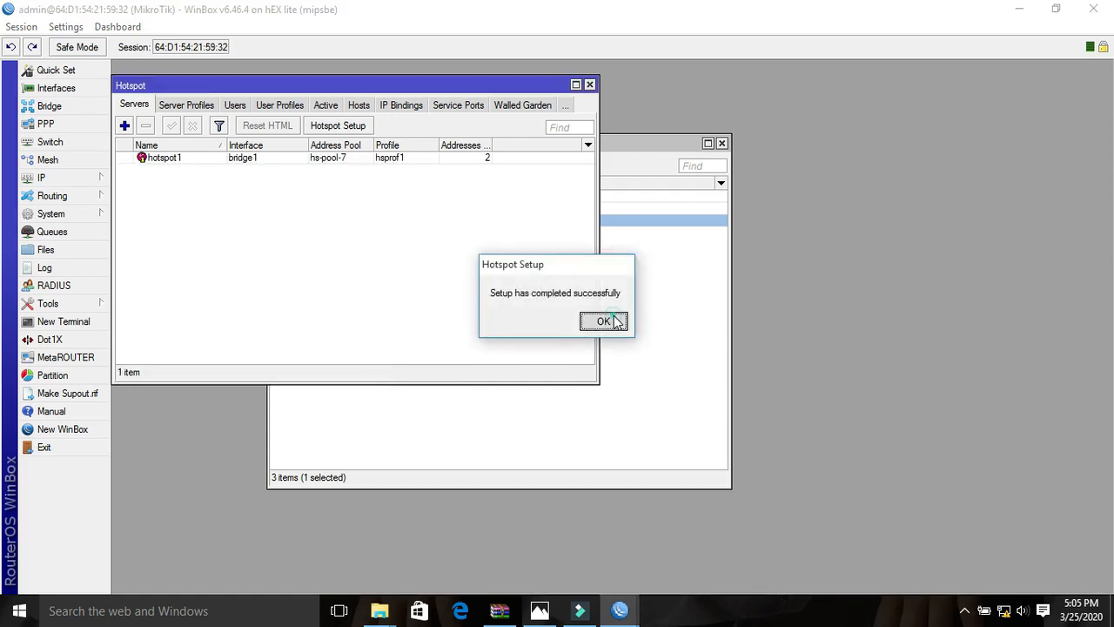
{"action": "left_click", "coordinate": [612, 322]}
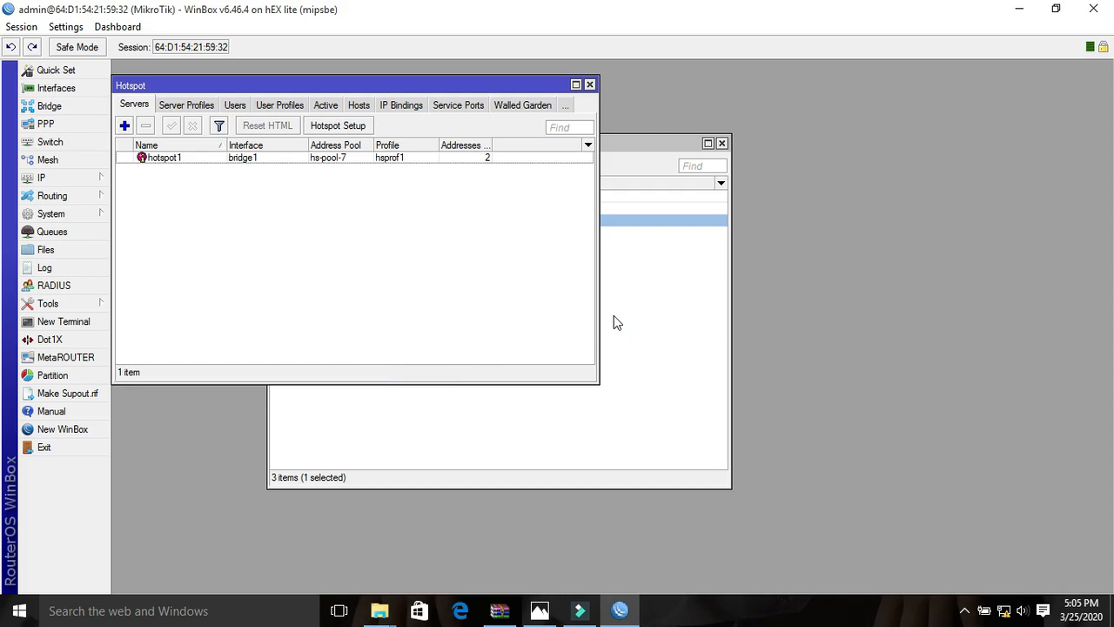
- Delete the hotspot network masquerade rule for 192.168.88.0/24 from the firewall NAT rules and close the firewall
{"action": "left_click", "coordinate": [41, 178]}
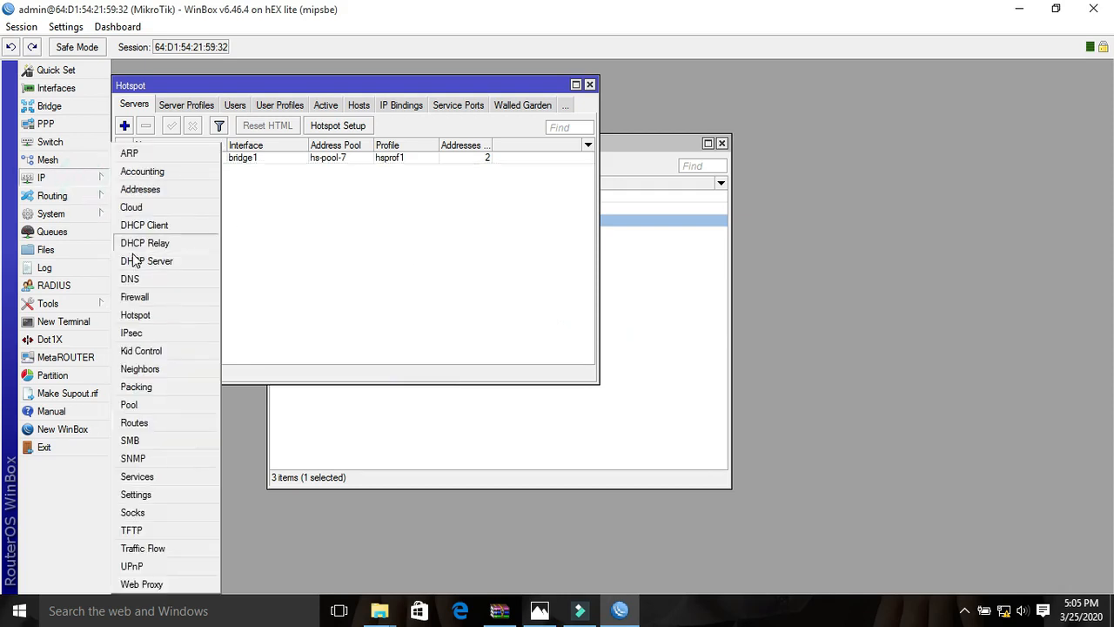
{"action": "left_click", "coordinate": [135, 296]}
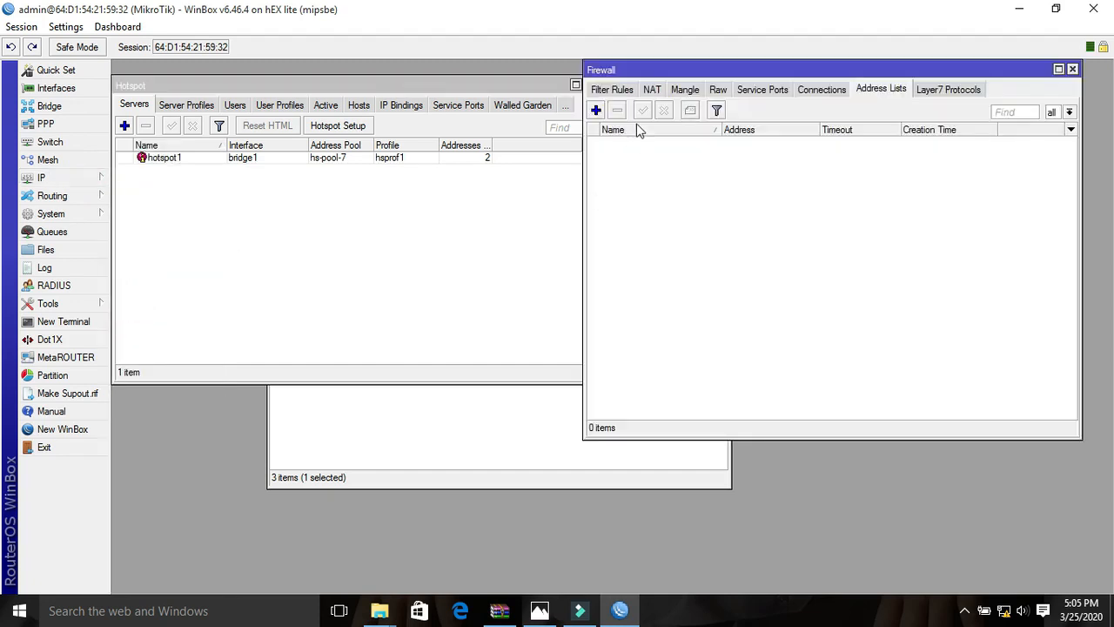
{"action": "left_click", "coordinate": [652, 90]}
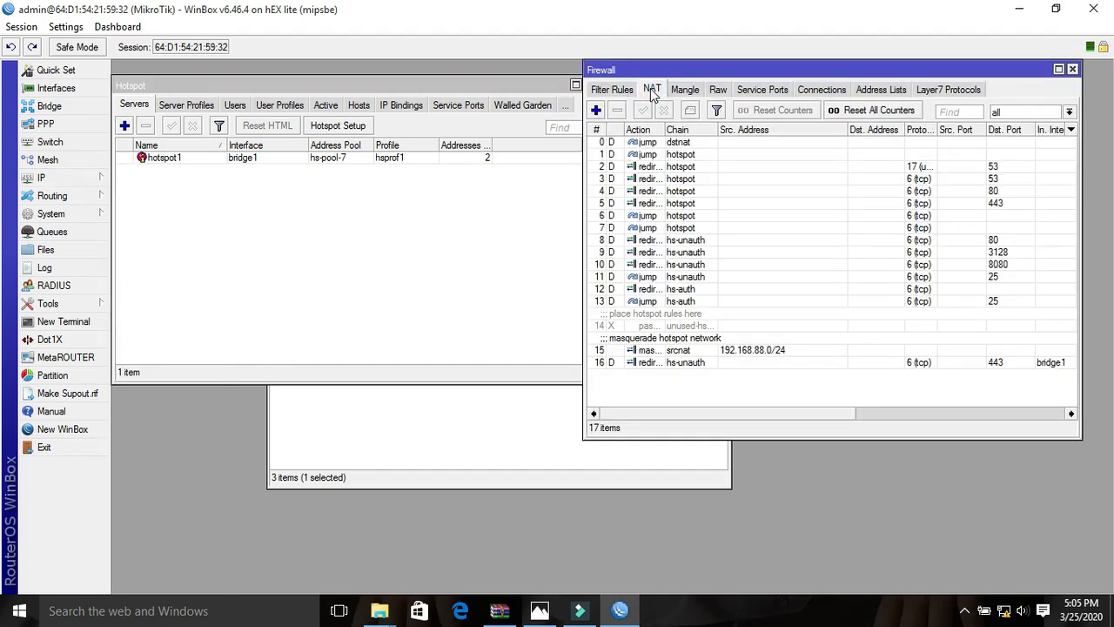
{"action": "left_click", "coordinate": [731, 350]}
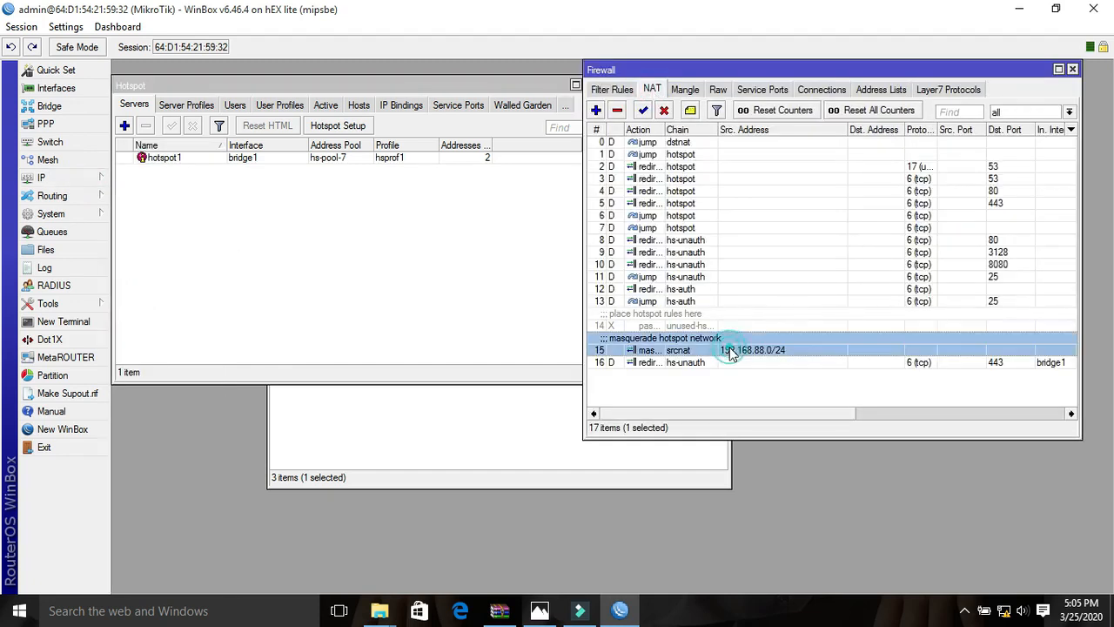
{"action": "left_click", "coordinate": [616, 111]}
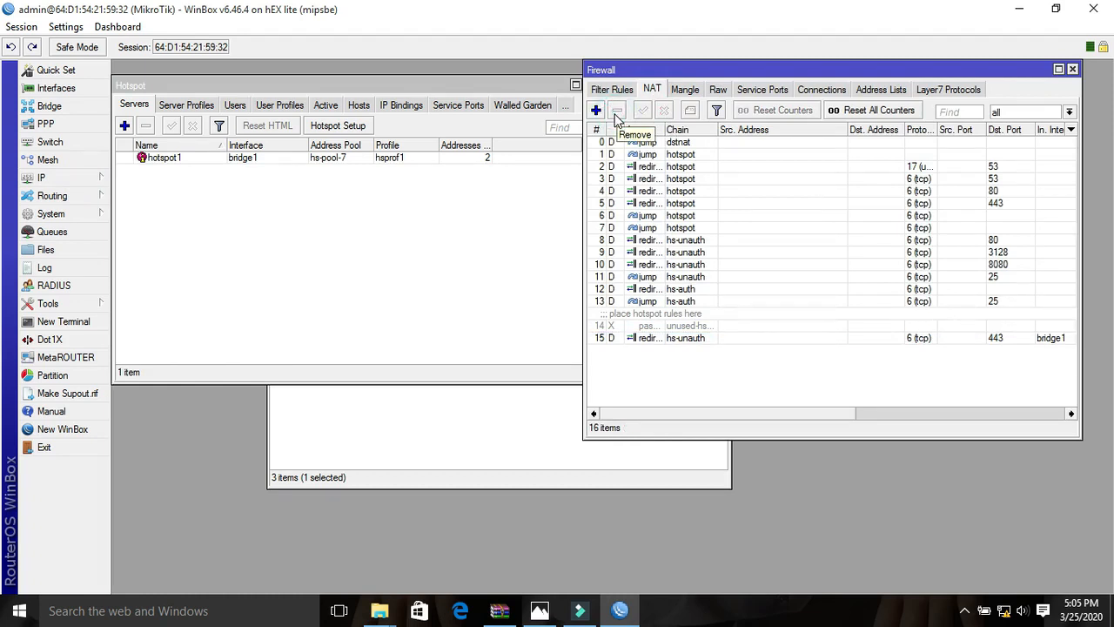
{"action": "left_click", "coordinate": [1073, 70]}
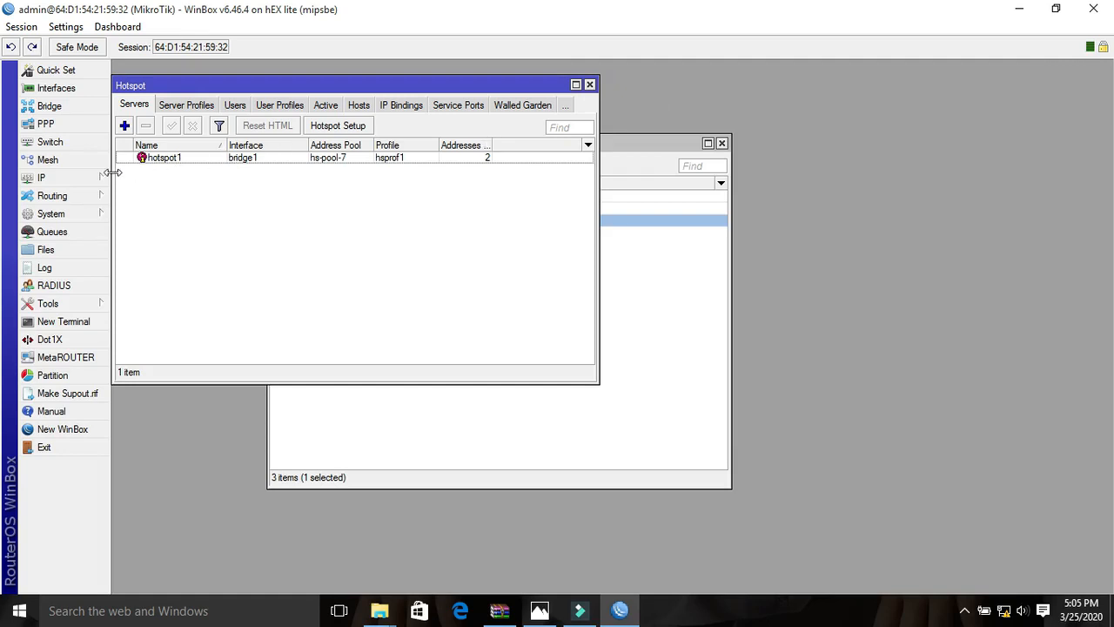
- Copy the hotspot's IP pool to a new pool and set its range to 192.168.98.2-192.168.98.254
{"action": "left_click", "coordinate": [52, 177]}
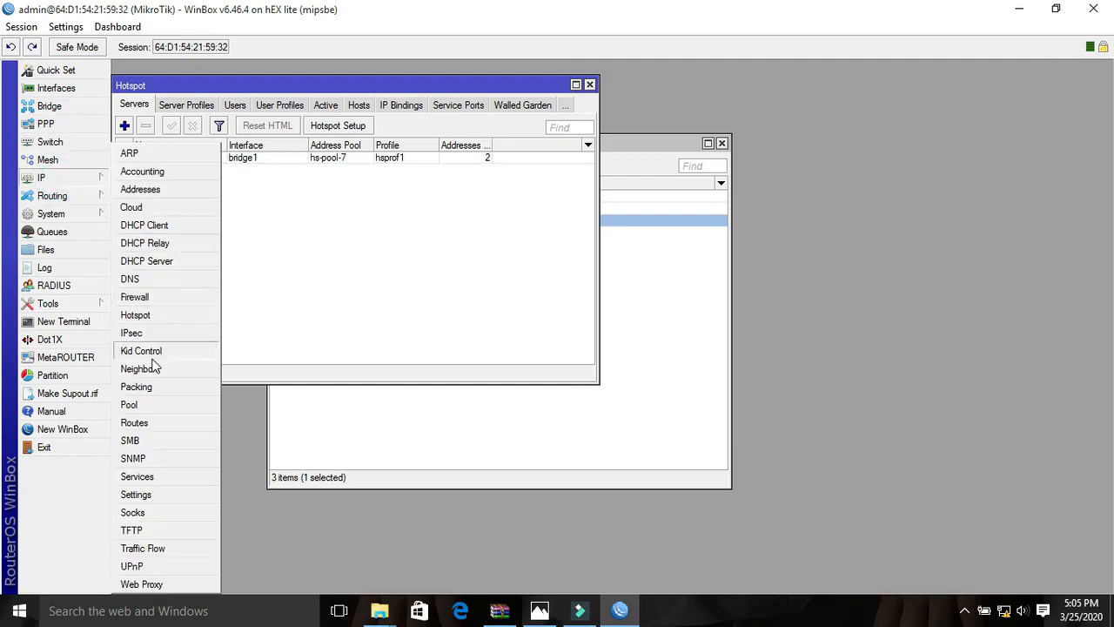
{"action": "left_click", "coordinate": [130, 406]}
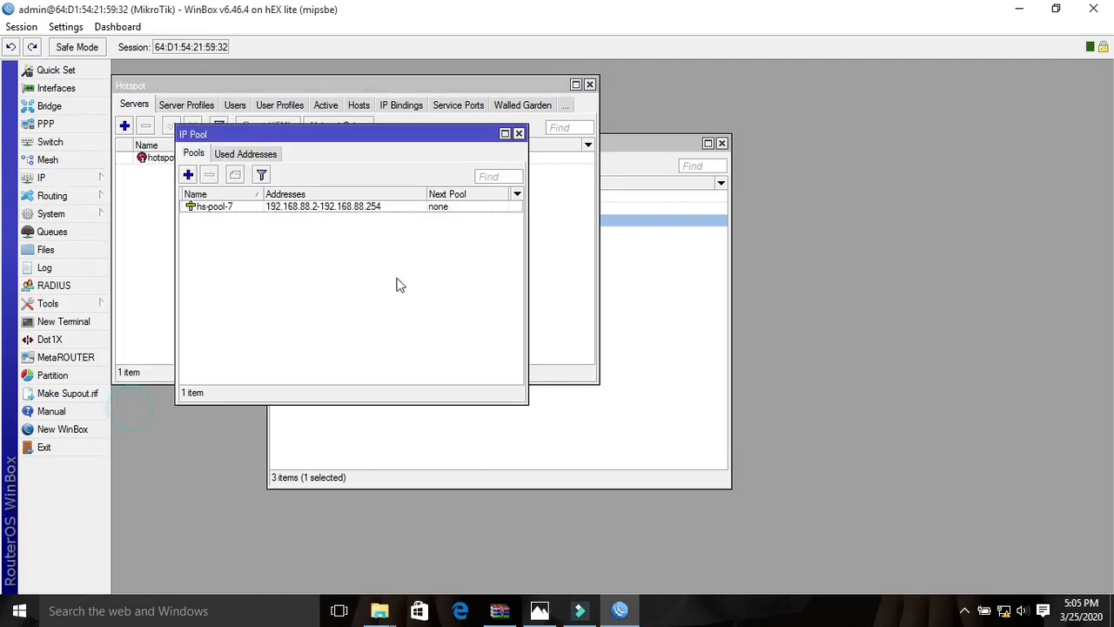
{"action": "double_click", "coordinate": [311, 207]}
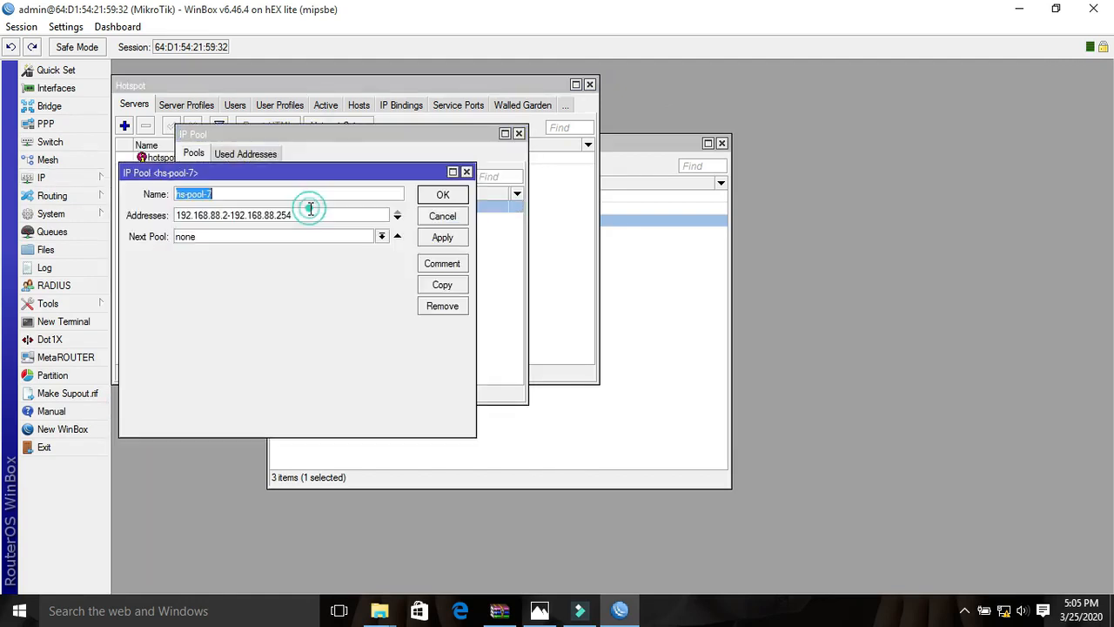
{"action": "left_click", "coordinate": [442, 285]}
{"action": "left_click", "coordinate": [241, 233]}
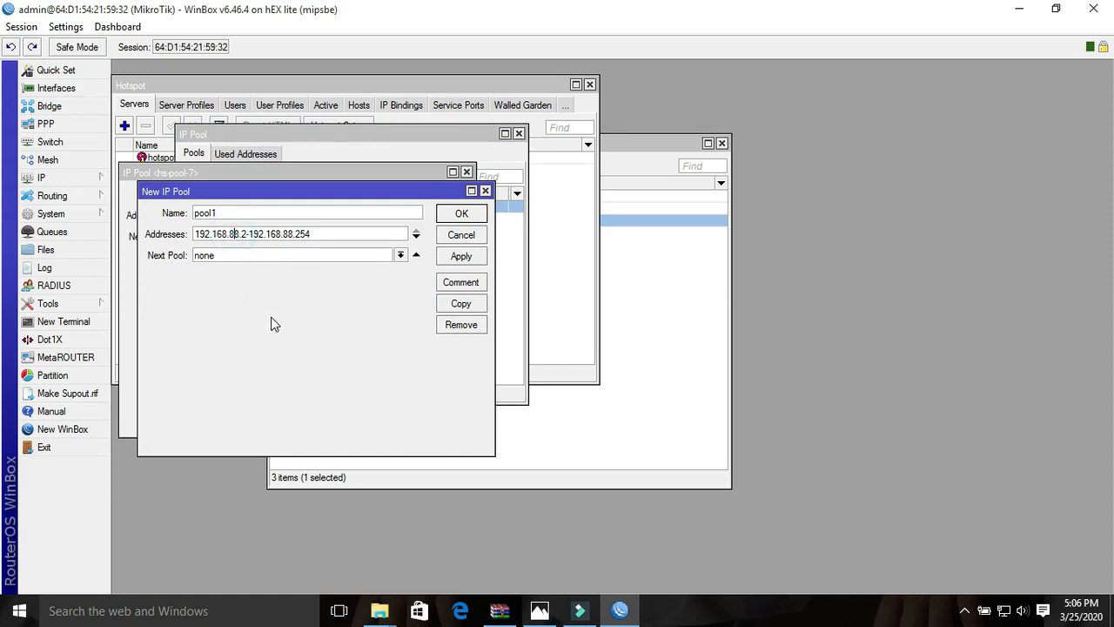
{"action": "key", "text": "BackSpace"}
{"action": "type", "text": "9"}
{"action": "key", "text": "BackSpace"}
{"action": "type", "text": "9"}
- Name the new pool PPPoE Server, save it, and close the pool, hotspot and address list windows
{"action": "double_click", "coordinate": [267, 214]}
{"action": "type", "text": "PPPoE Server"}
{"action": "left_click", "coordinate": [457, 256]}
{"action": "left_click", "coordinate": [450, 218]}
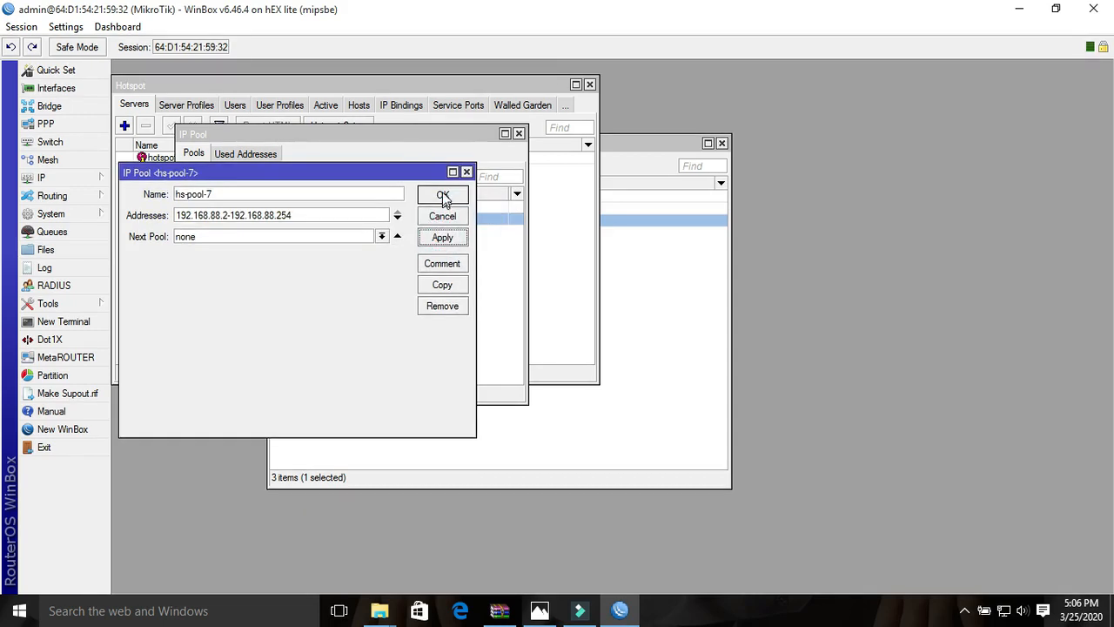
{"action": "left_click", "coordinate": [443, 194]}
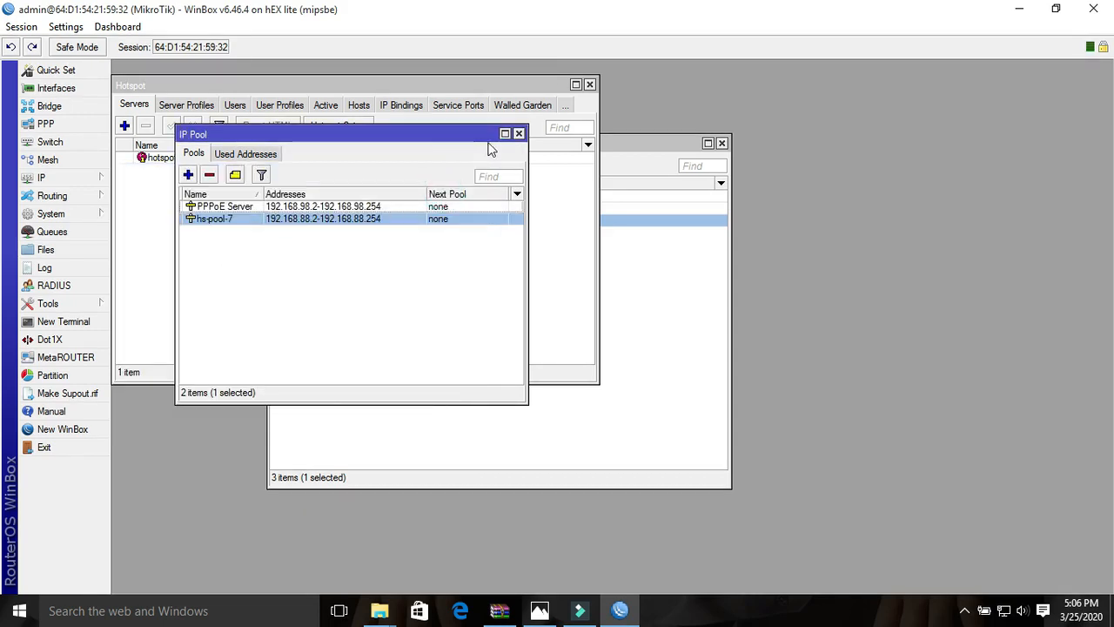
{"action": "left_click", "coordinate": [518, 133]}
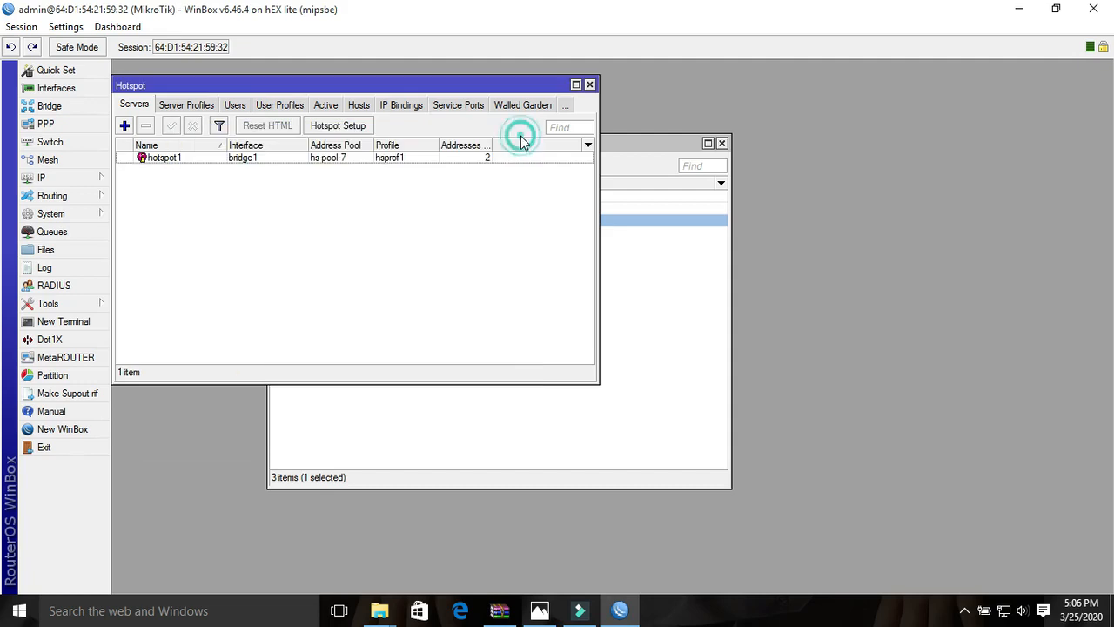
{"action": "left_click", "coordinate": [590, 84]}
{"action": "left_click", "coordinate": [721, 143]}
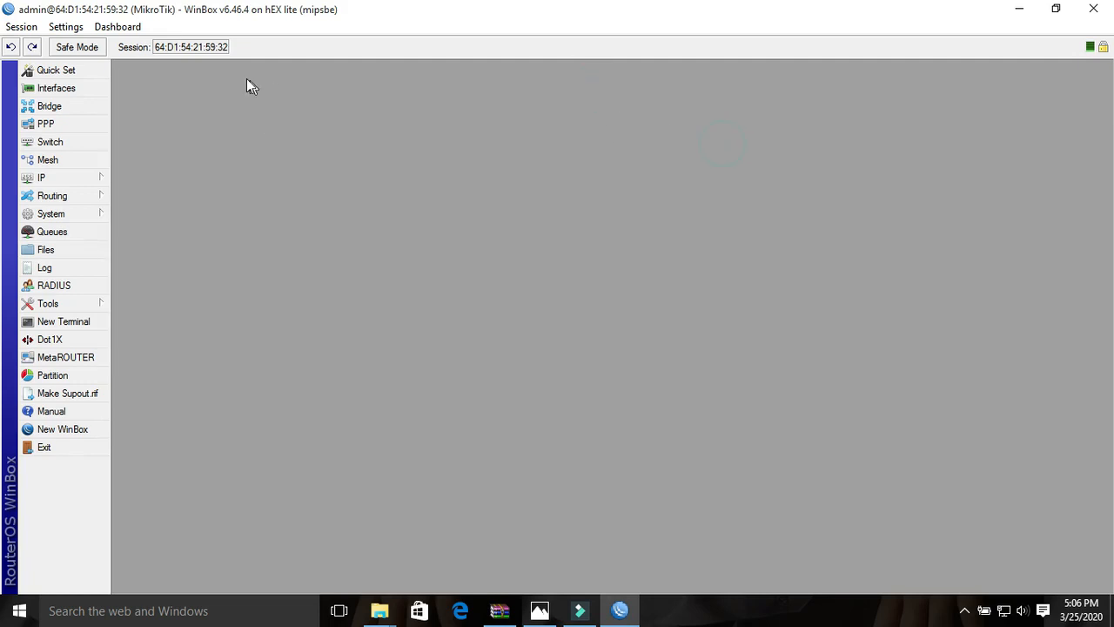
- Add a new PPPoE server service in the PPP settings and assign it to the bridge1 interface
{"action": "left_click", "coordinate": [48, 124]}
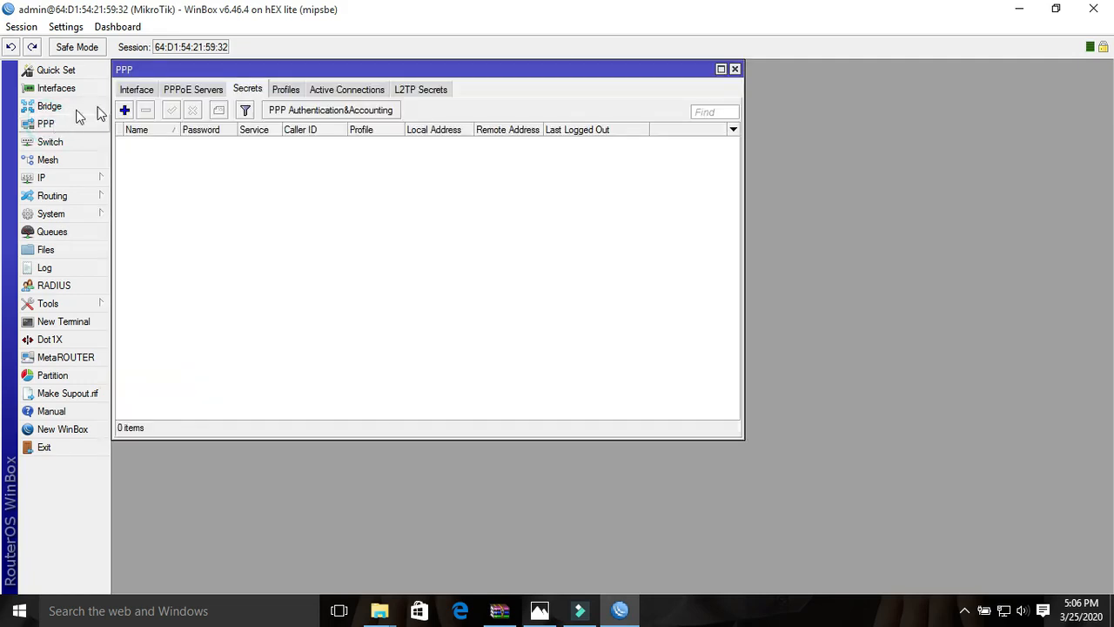
{"action": "left_click", "coordinate": [135, 89]}
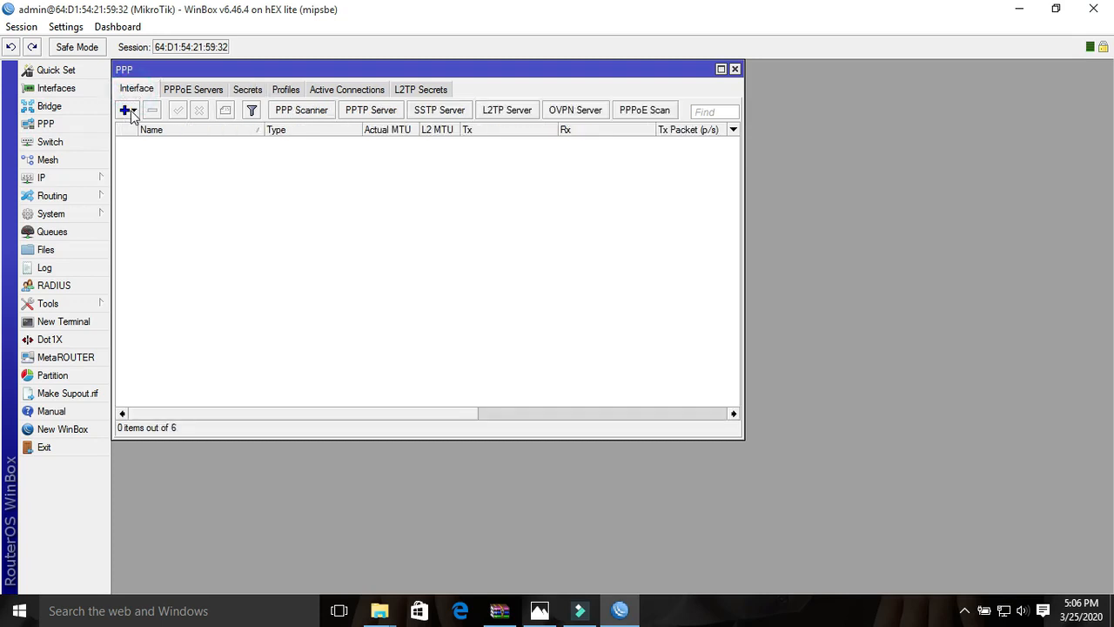
{"action": "left_click", "coordinate": [196, 89]}
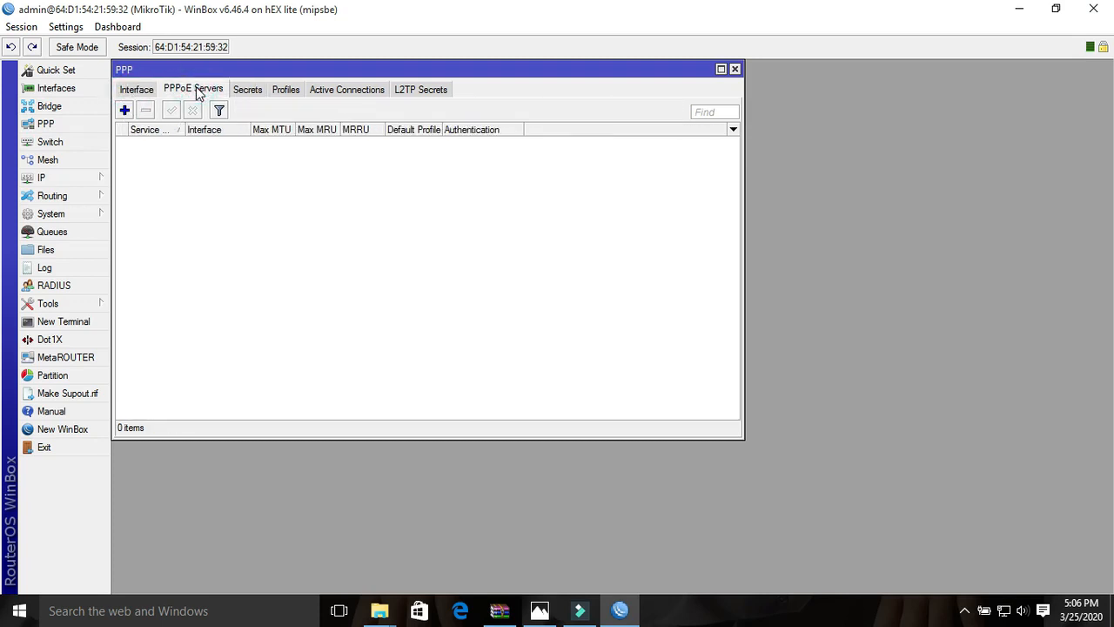
{"action": "left_click", "coordinate": [125, 110]}
{"action": "left_click", "coordinate": [301, 127]}
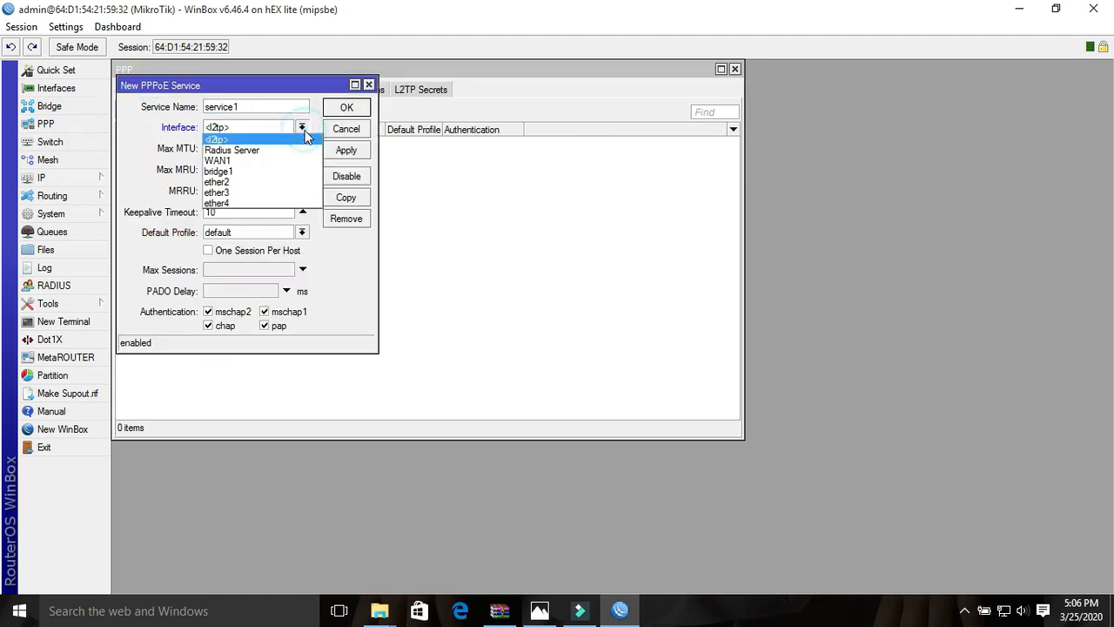
{"action": "left_click", "coordinate": [244, 170]}
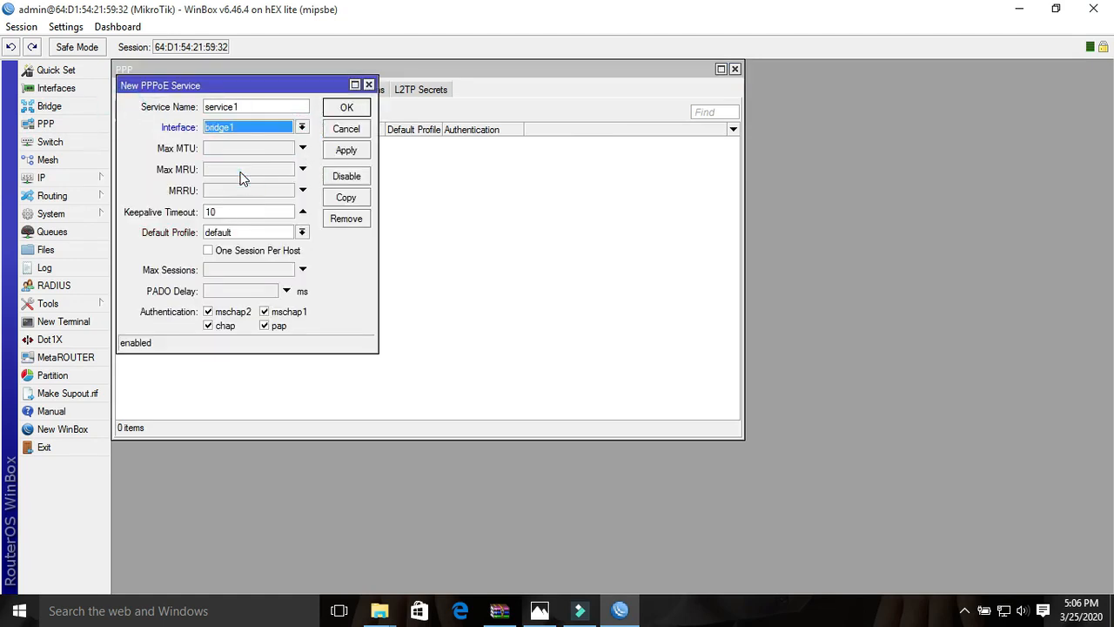
- Disable mschap2 and mschap1 authentication for the PPPoE service, enable One Session Per Host, and save it
{"action": "left_click", "coordinate": [210, 311]}
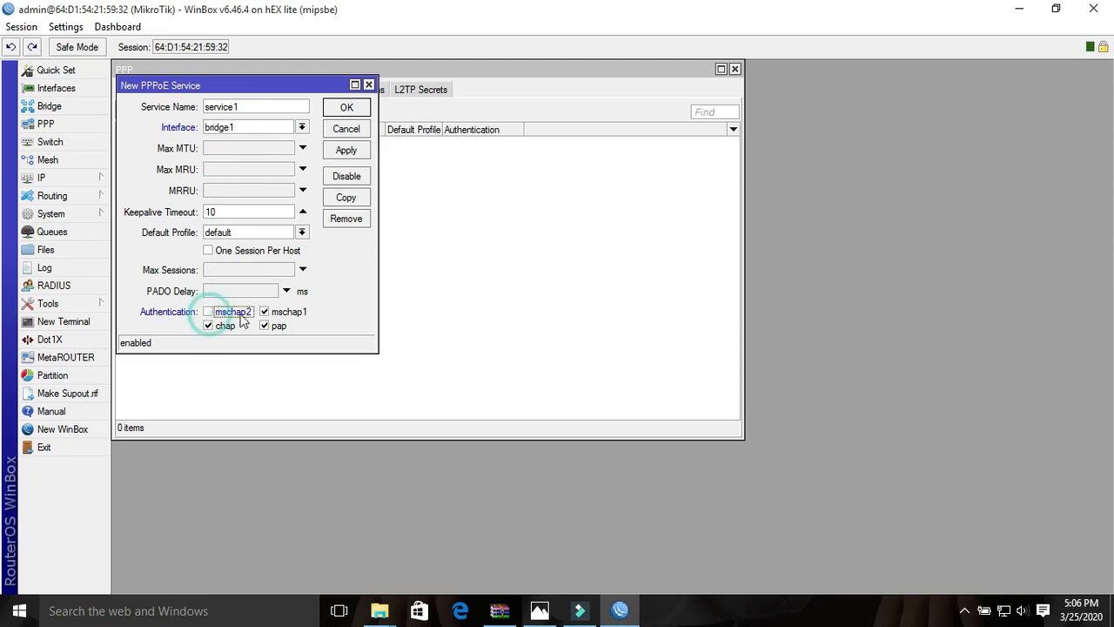
{"action": "left_click", "coordinate": [267, 314]}
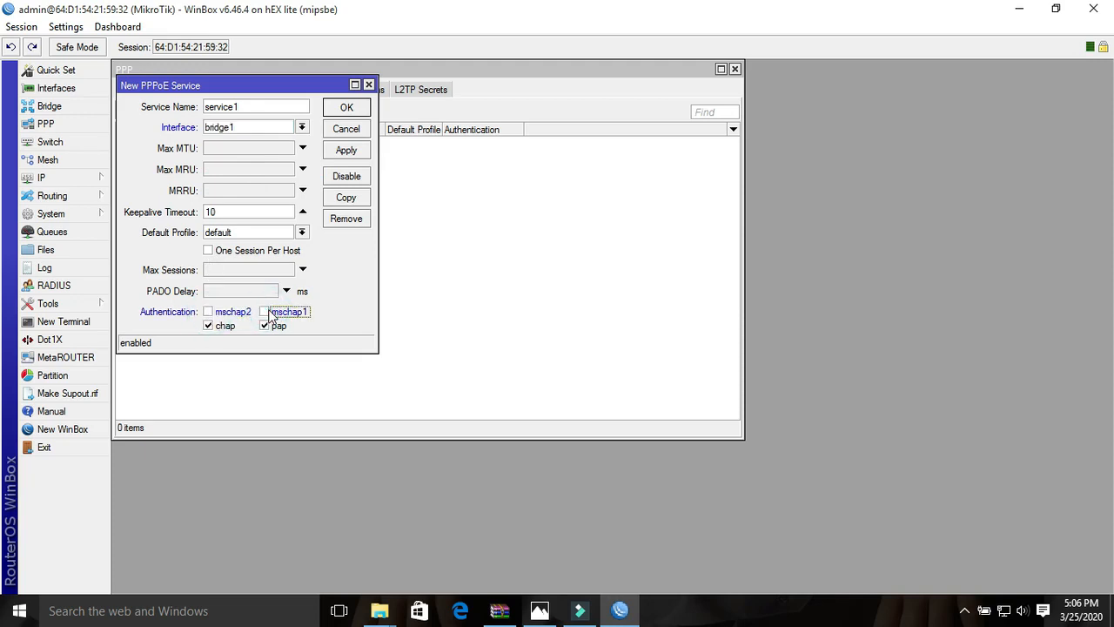
{"action": "left_click", "coordinate": [209, 252]}
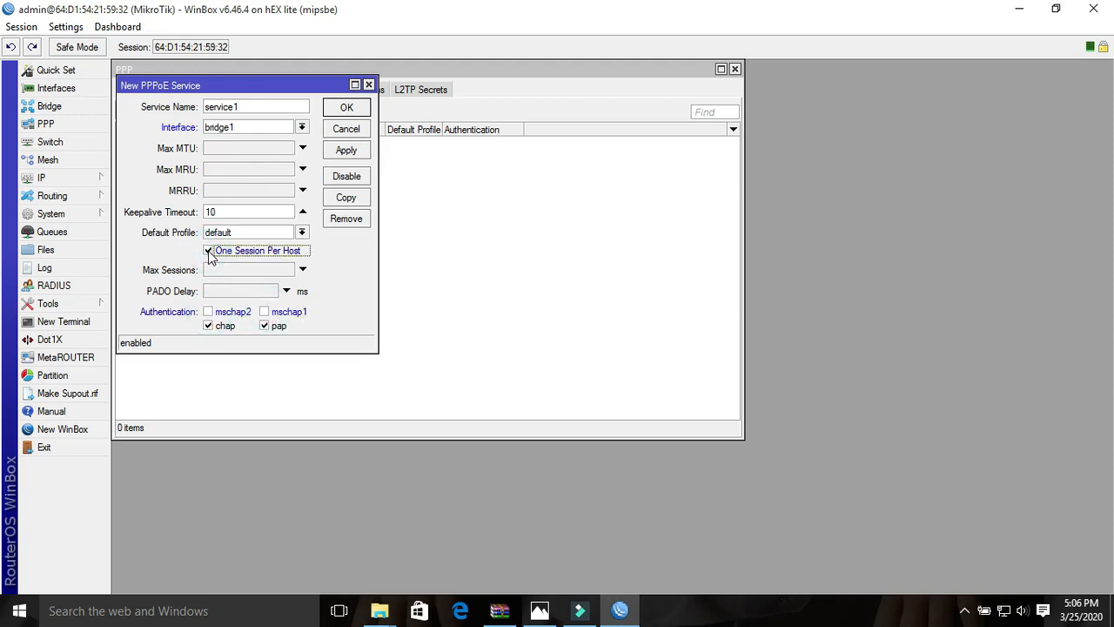
{"action": "left_click", "coordinate": [356, 155]}
{"action": "left_click", "coordinate": [351, 111]}
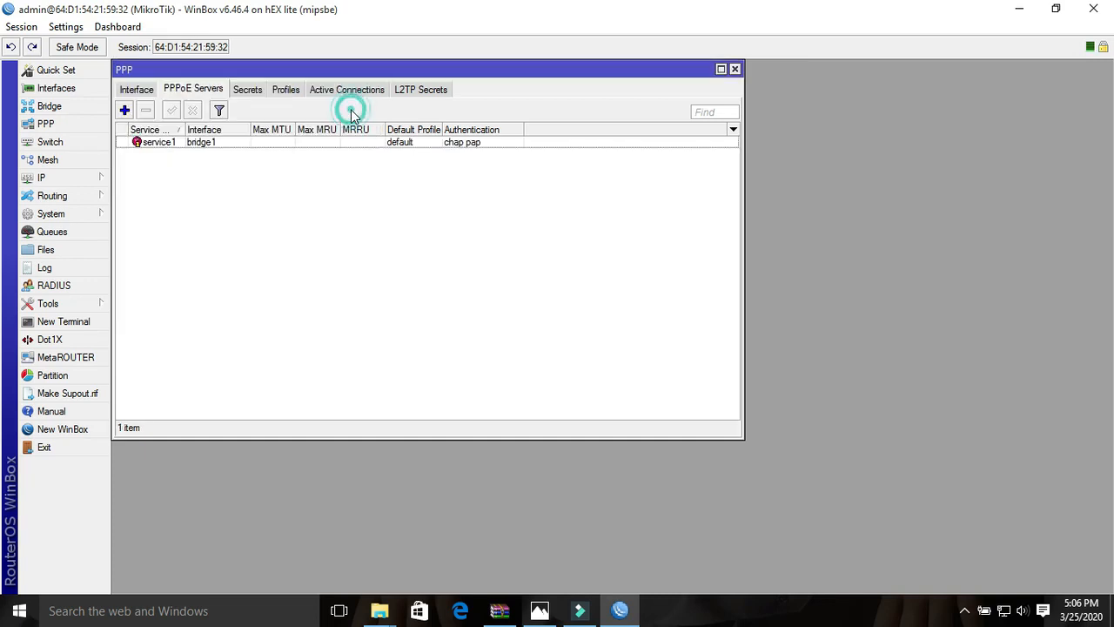
- Set both the local and remote address of the default PPP profile to the PPPoE Server pool
{"action": "left_click", "coordinate": [290, 94]}
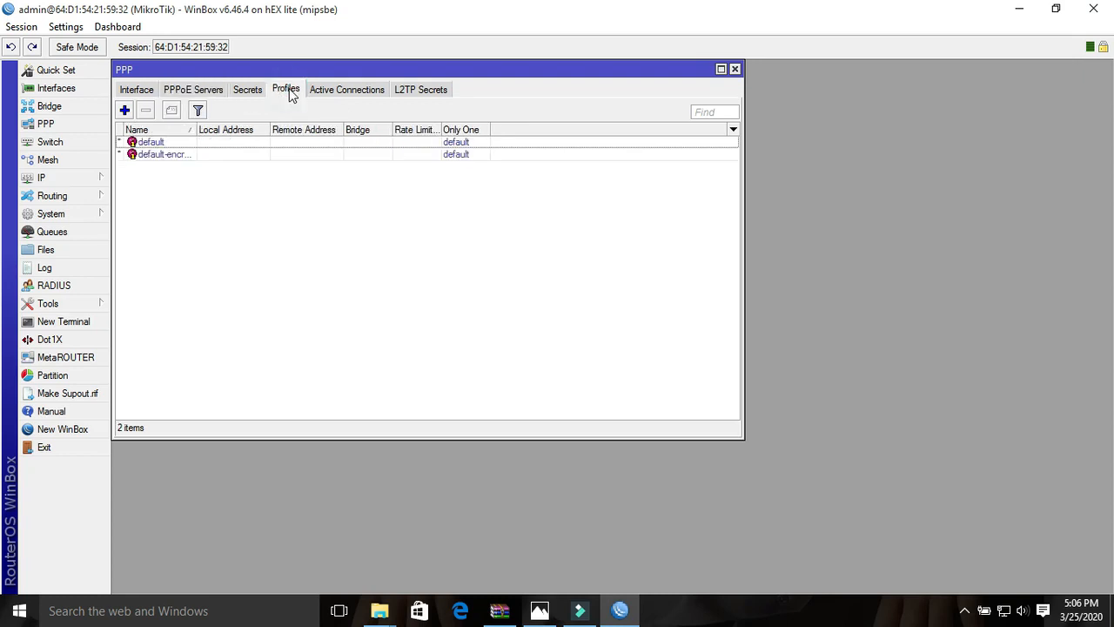
{"action": "double_click", "coordinate": [179, 144]}
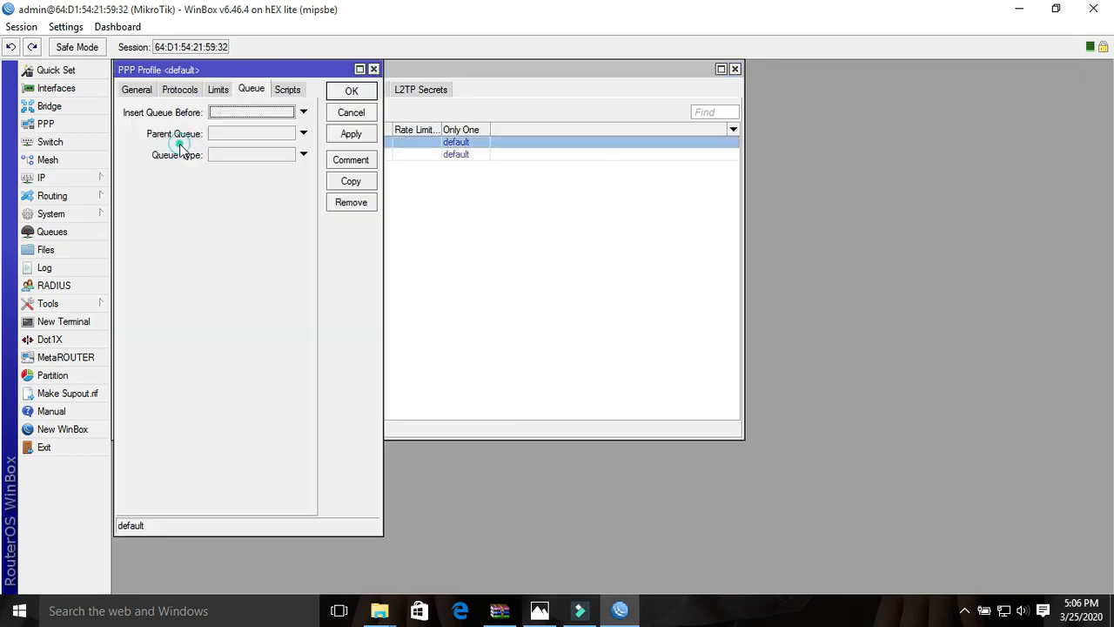
{"action": "left_click", "coordinate": [137, 90]}
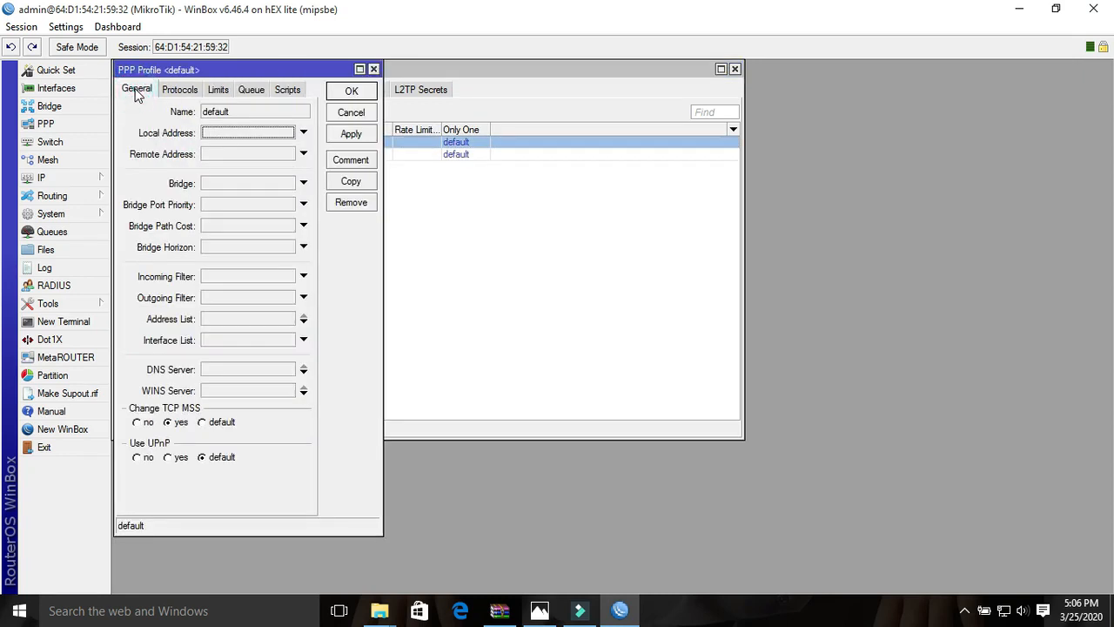
{"action": "left_click", "coordinate": [228, 135]}
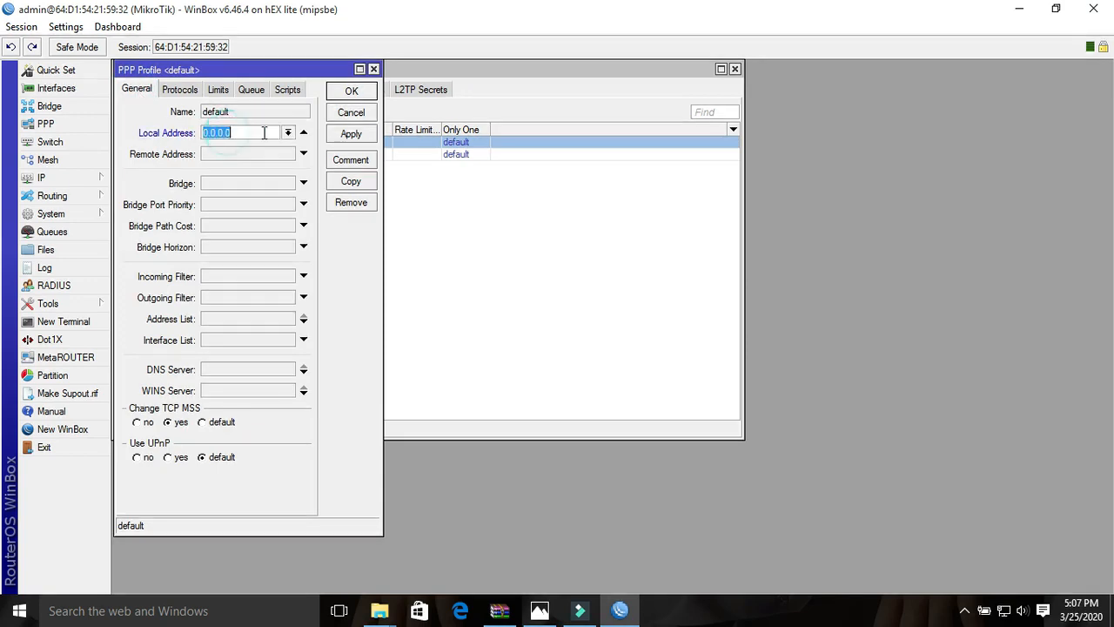
{"action": "left_click", "coordinate": [288, 134]}
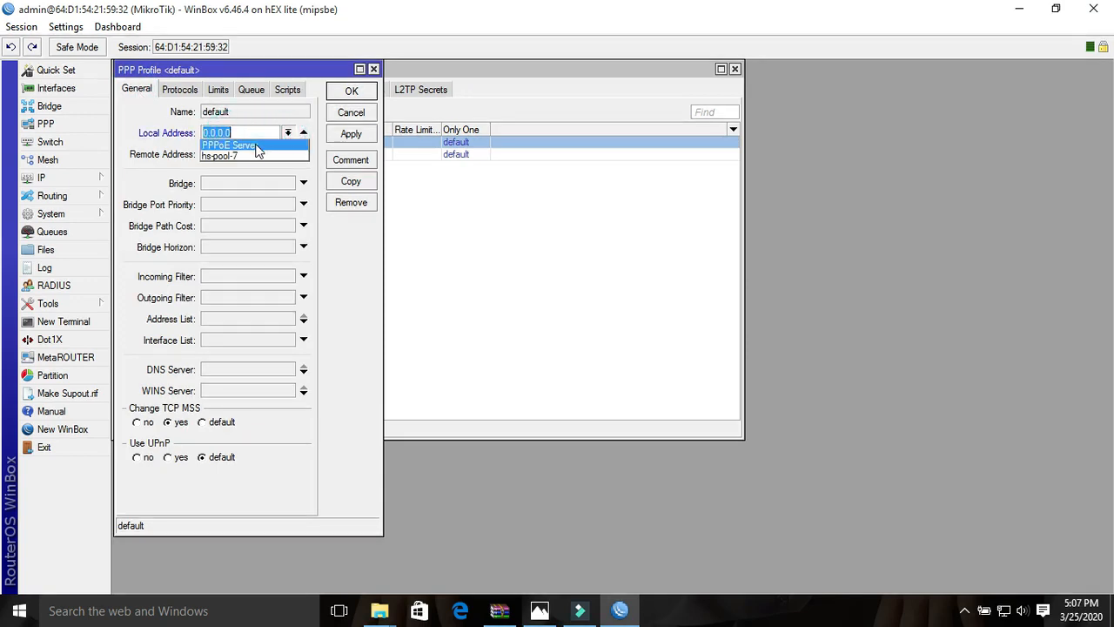
{"action": "left_click", "coordinate": [255, 149]}
{"action": "left_click", "coordinate": [236, 154]}
{"action": "left_click", "coordinate": [288, 154]}
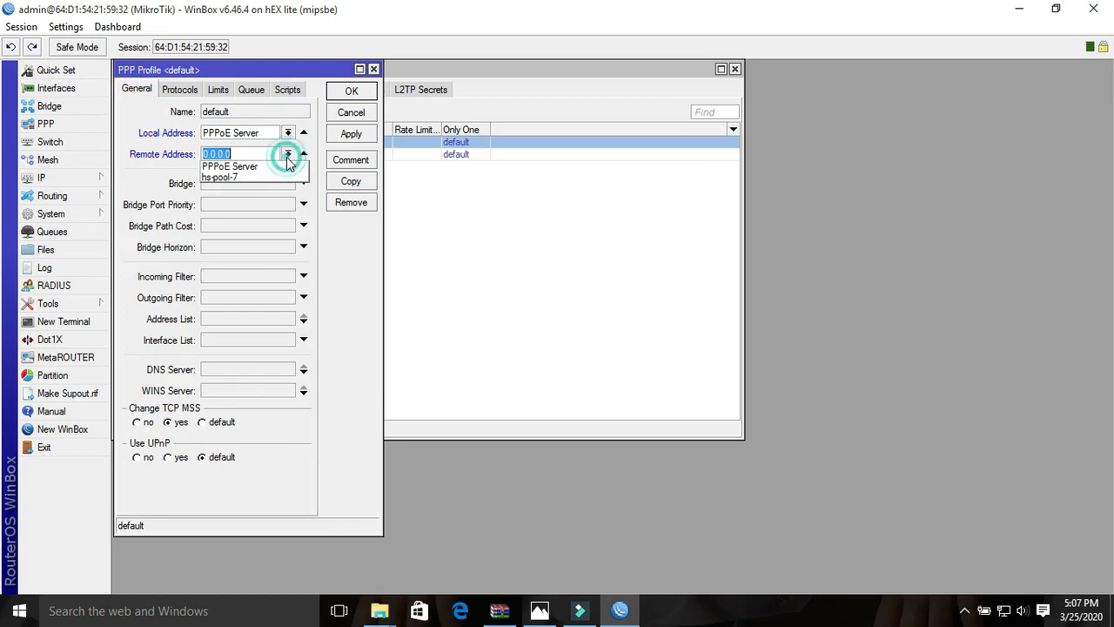
{"action": "left_click", "coordinate": [260, 167]}
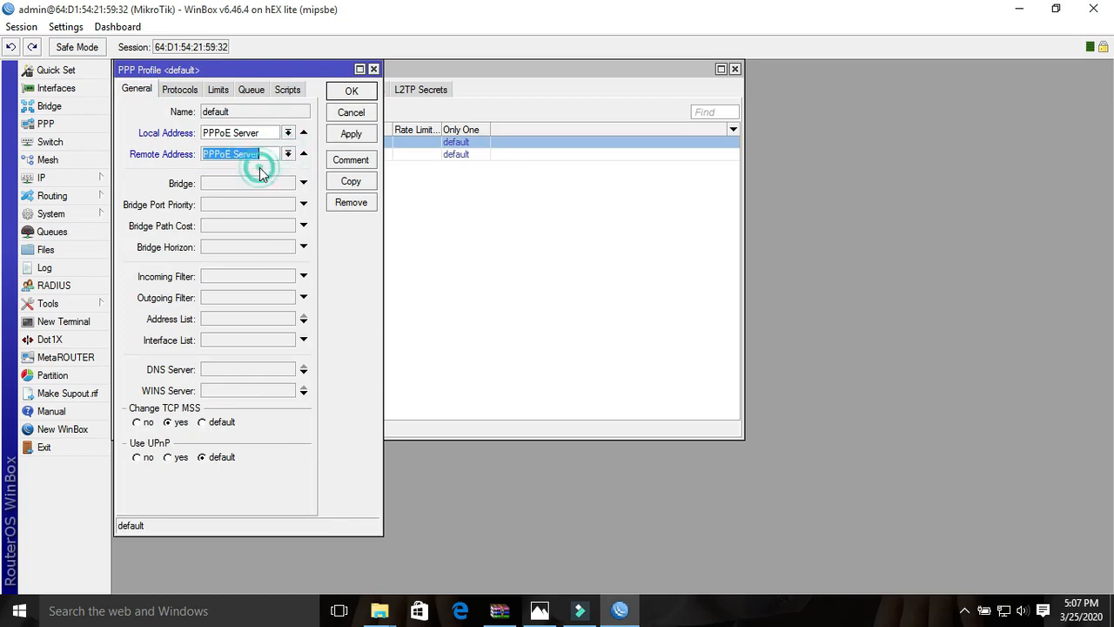
{"action": "left_click", "coordinate": [279, 67]}
{"action": "left_click_drag", "start_coordinate": [316, 68], "coordinate": [387, 76]}
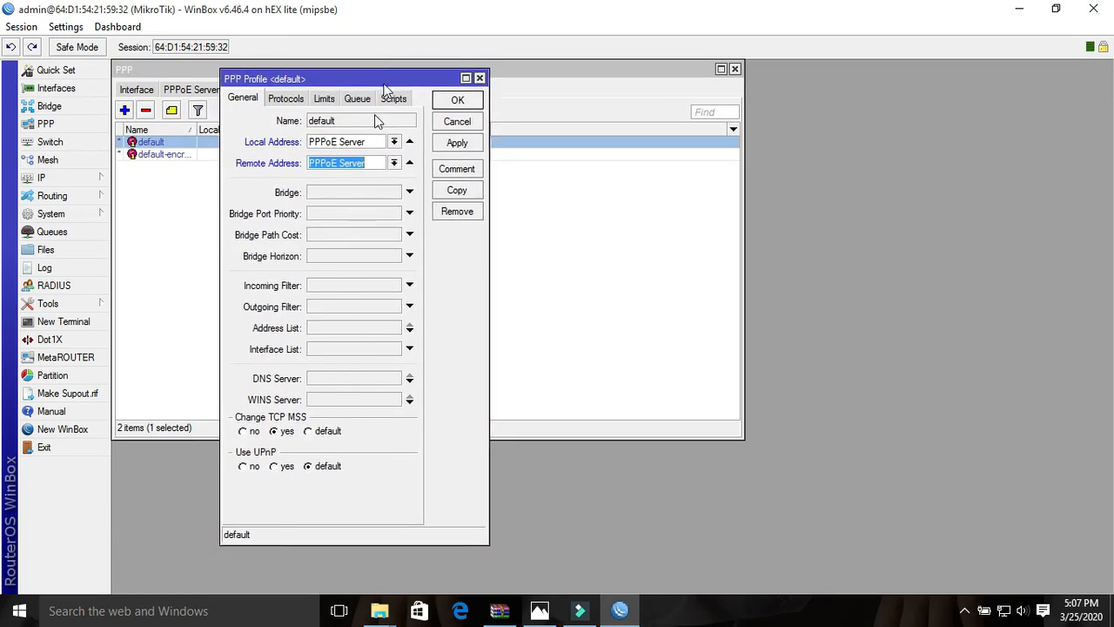
- Set the default profile's address list to HadiNetwork and copy that name
{"action": "left_click", "coordinate": [324, 328]}
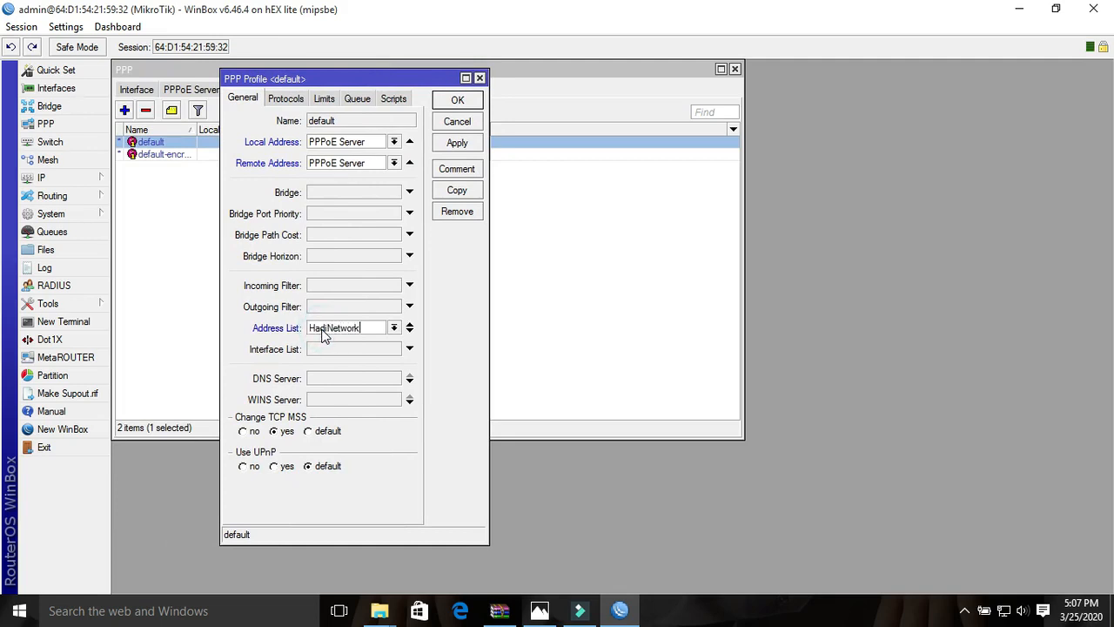
{"action": "left_click_drag", "start_coordinate": [369, 328], "coordinate": [304, 328]}
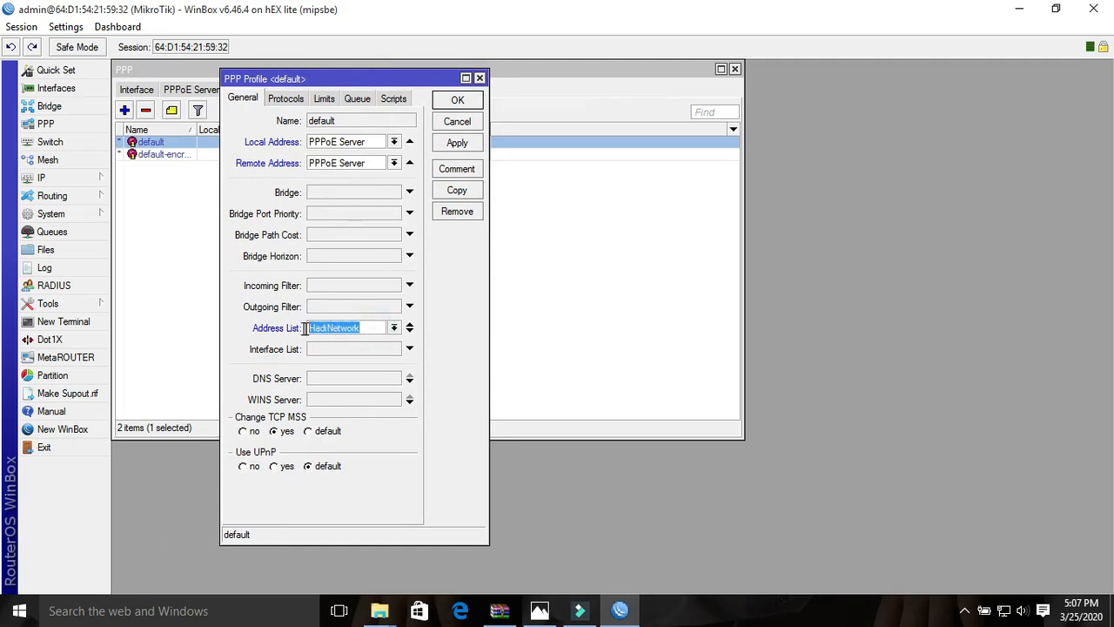
{"action": "right_click", "coordinate": [331, 332]}
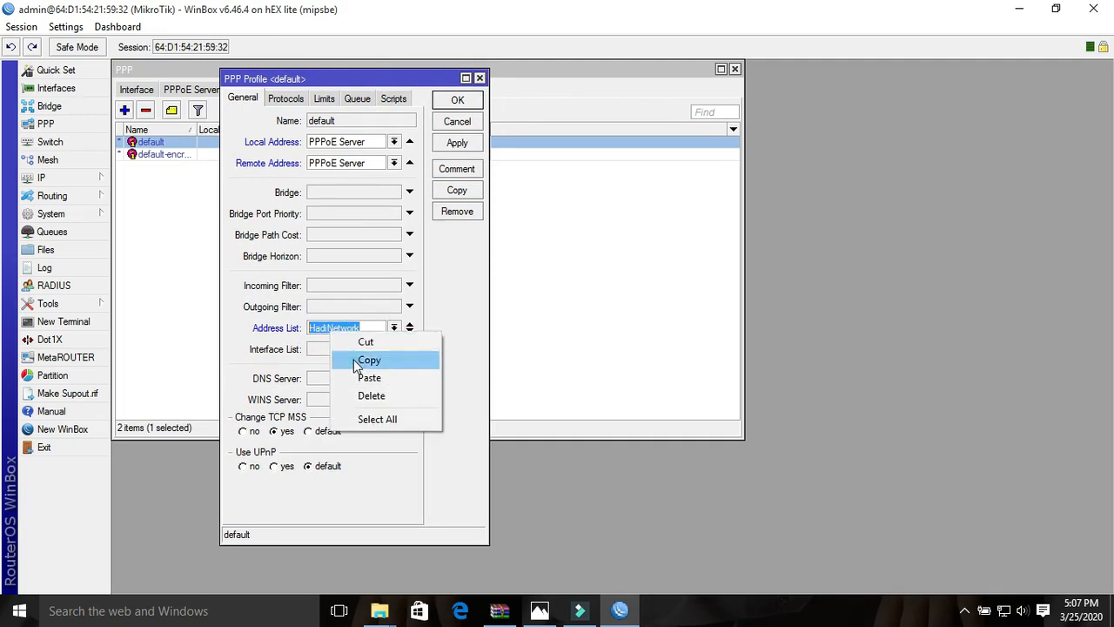
{"action": "left_click", "coordinate": [353, 359]}
- Set the default profile's DNS servers to 8.8.8.8 and 8.8.4.4
{"action": "left_click", "coordinate": [322, 383]}
{"action": "type", "text": "8.8.8.8"}
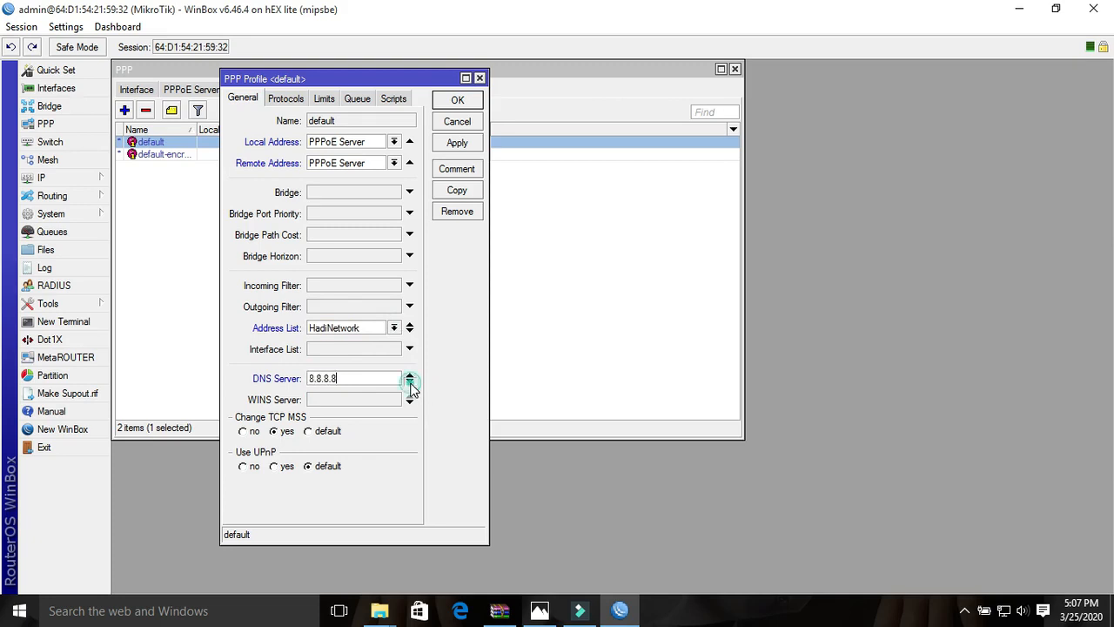
{"action": "left_click", "coordinate": [409, 382]}
{"action": "type", "text": "8.8.4.4"}
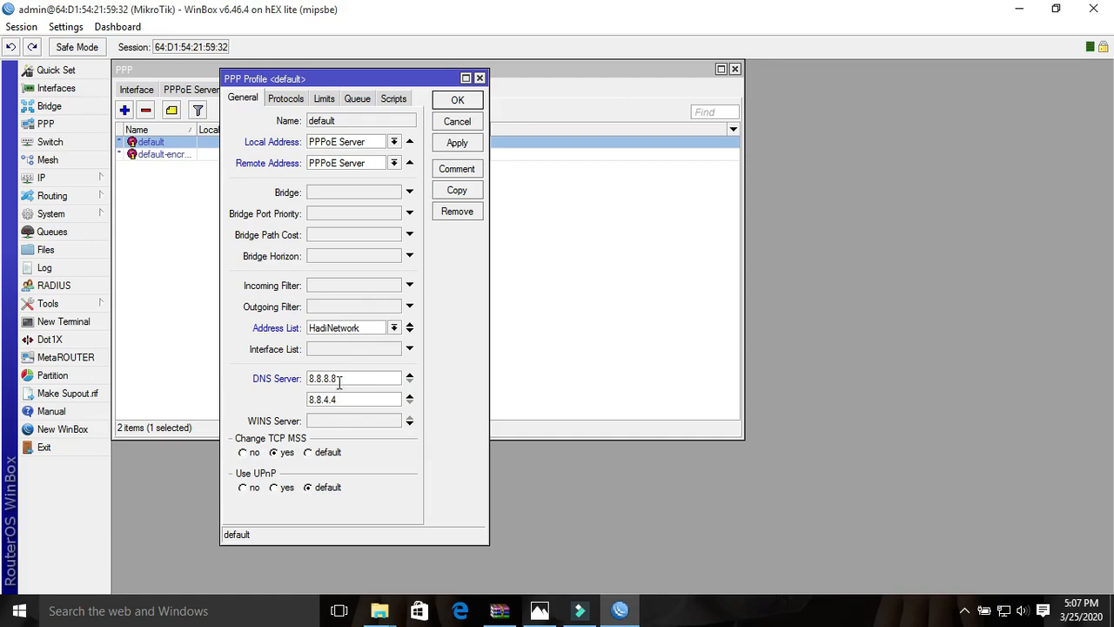
- Set the default profile's Insert Queue Before option to bottom and save the profile
{"action": "left_click", "coordinate": [360, 100]}
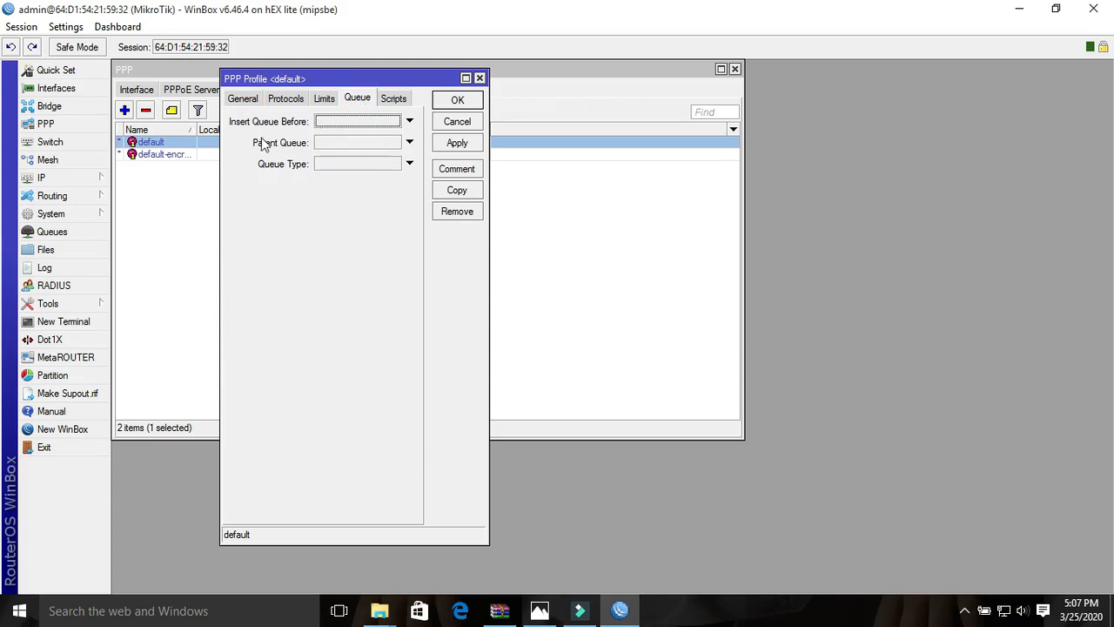
{"action": "left_click", "coordinate": [326, 123]}
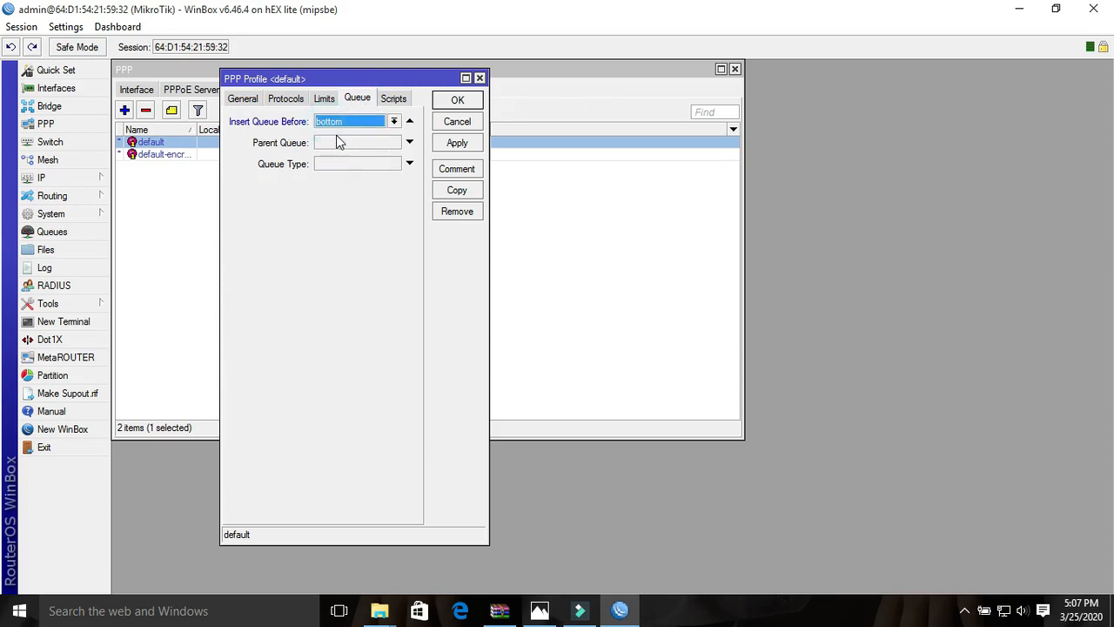
{"action": "left_click", "coordinate": [458, 143]}
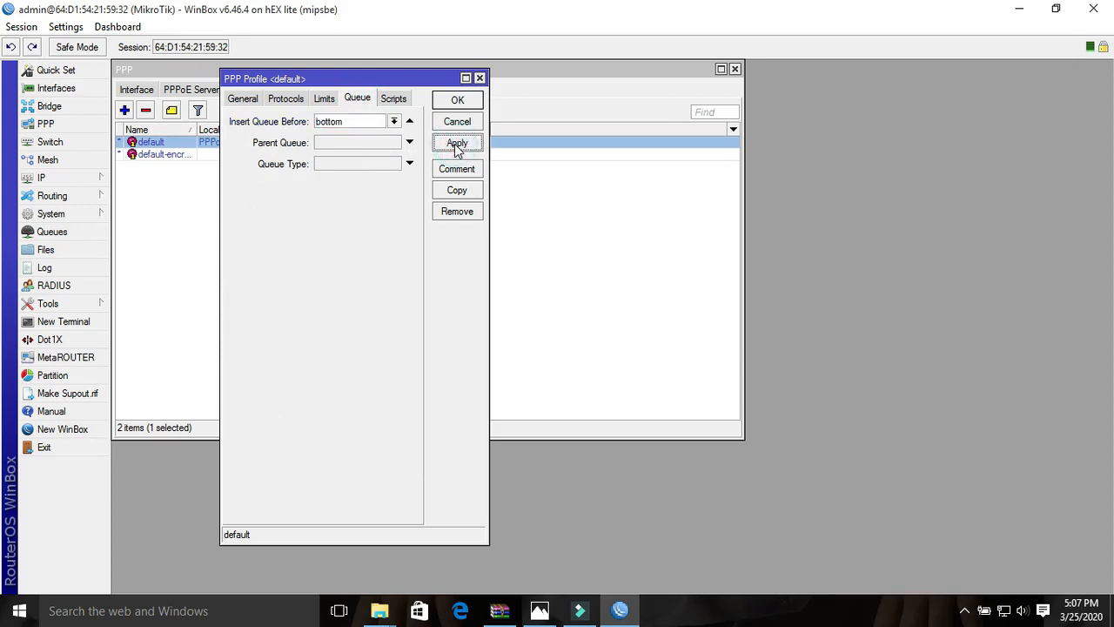
{"action": "left_click", "coordinate": [463, 102]}
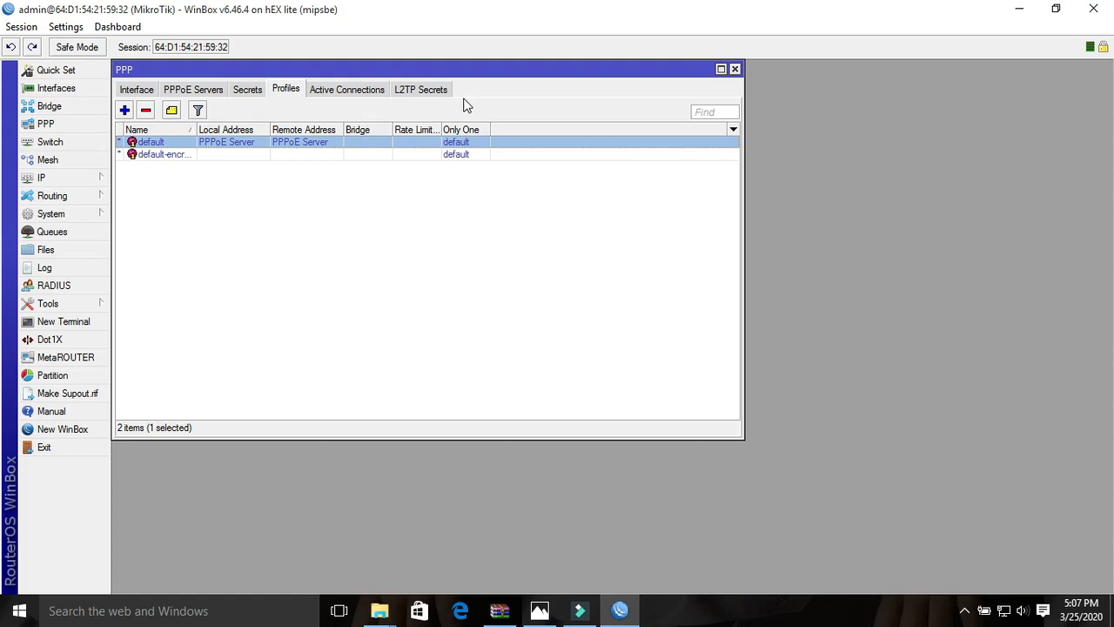
- Enable Use Radius for PPP authentication and accounting, set the interim update to 00:01:00, and save
{"action": "left_click", "coordinate": [252, 92]}
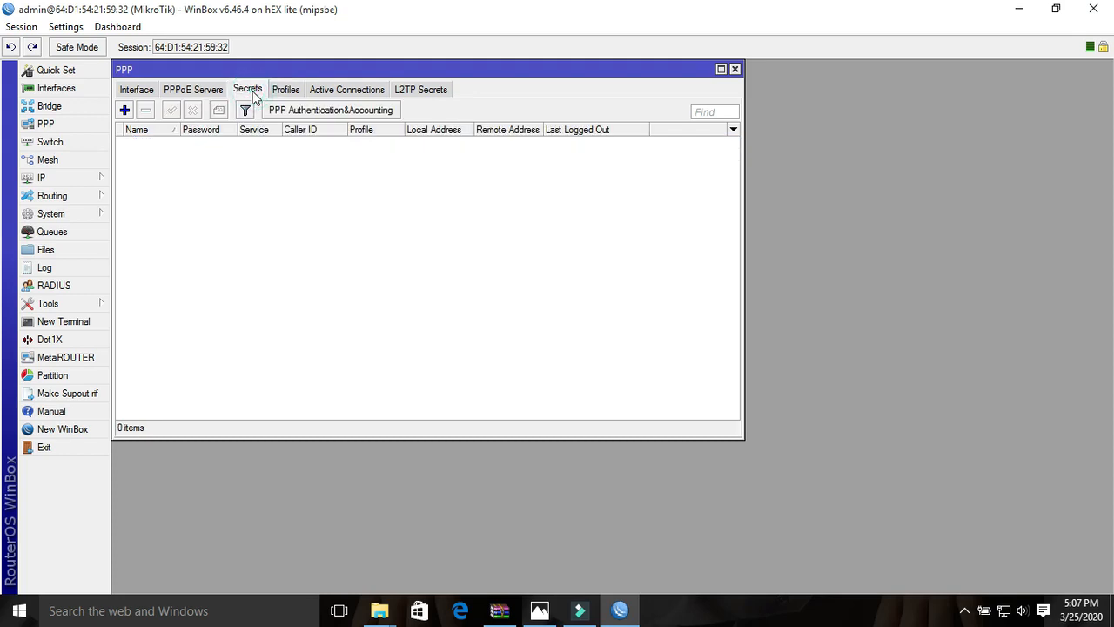
{"action": "left_click", "coordinate": [323, 113]}
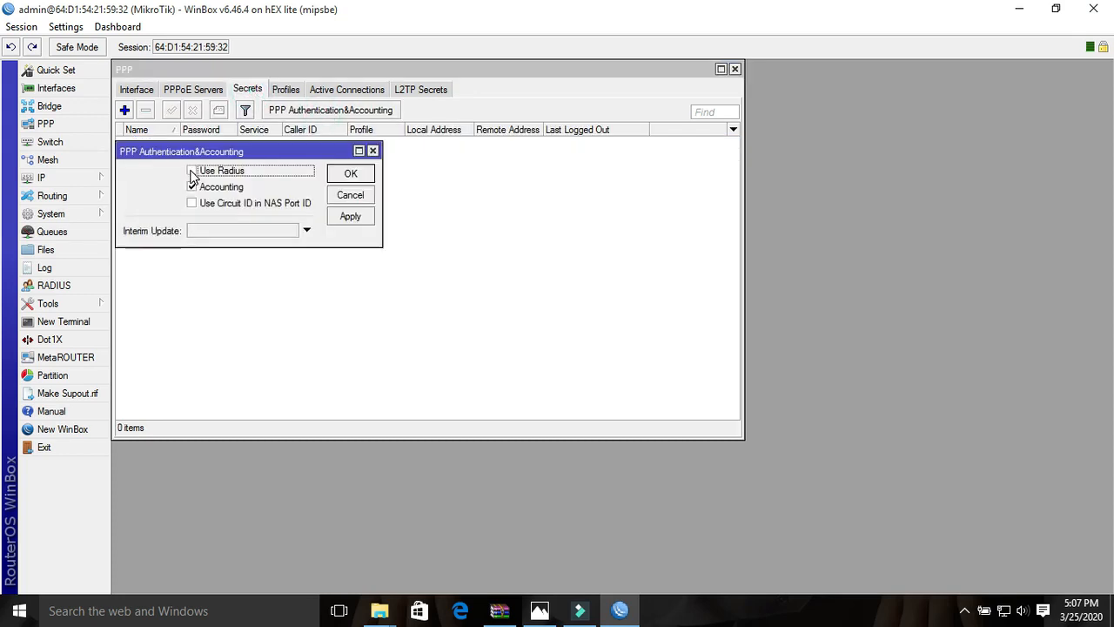
{"action": "left_click", "coordinate": [192, 172]}
{"action": "left_click", "coordinate": [216, 231]}
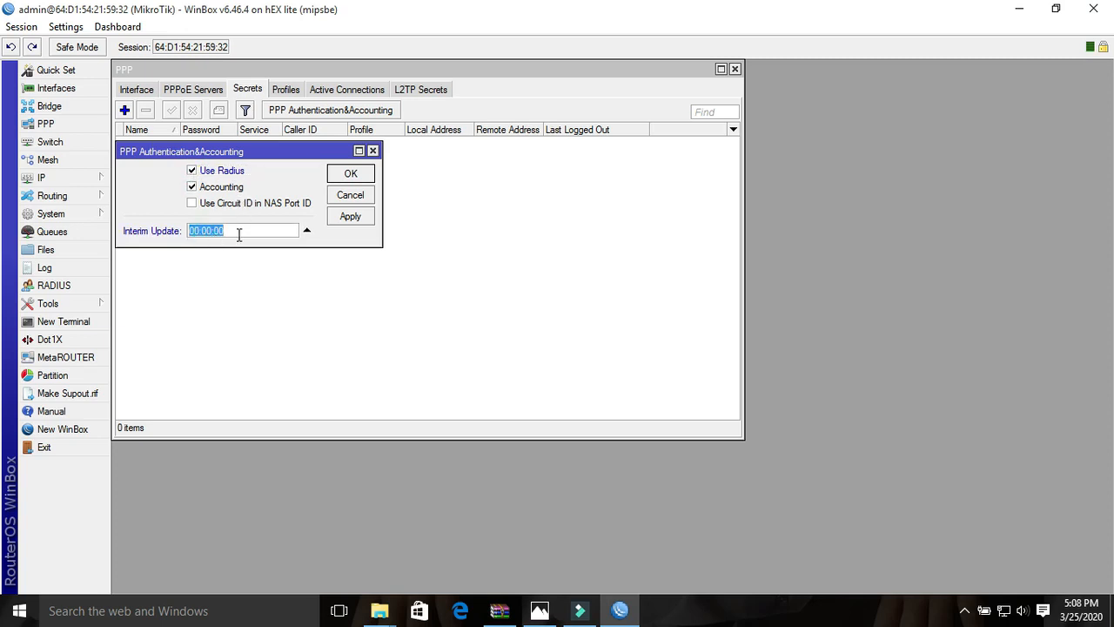
{"action": "left_click", "coordinate": [237, 231]}
{"action": "left_click_drag", "start_coordinate": [241, 231], "coordinate": [188, 234]}
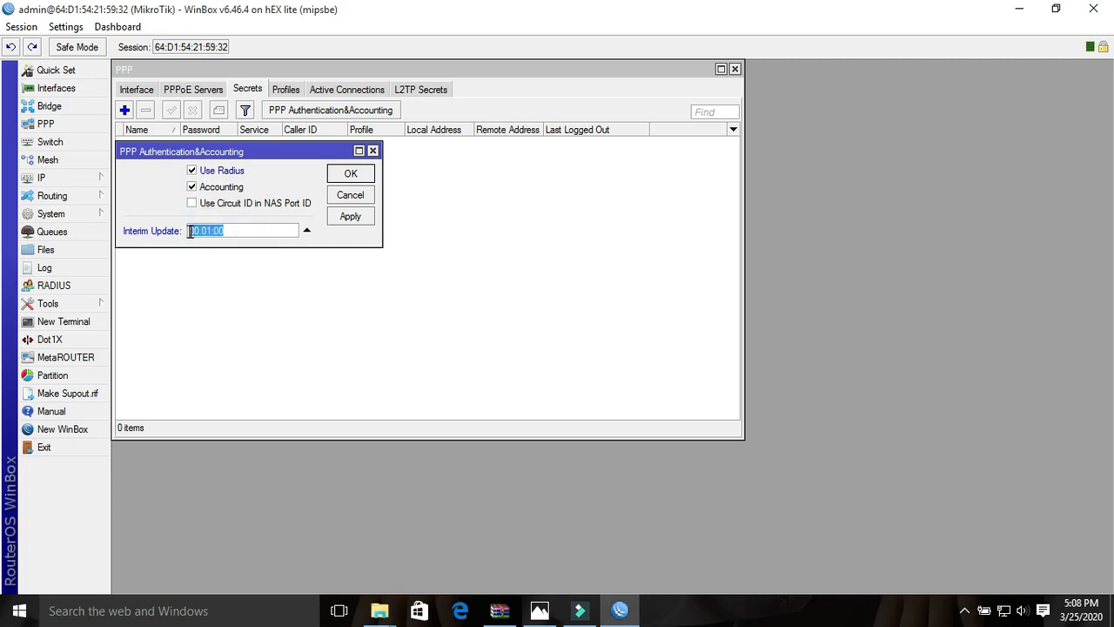
{"action": "left_click", "coordinate": [357, 218]}
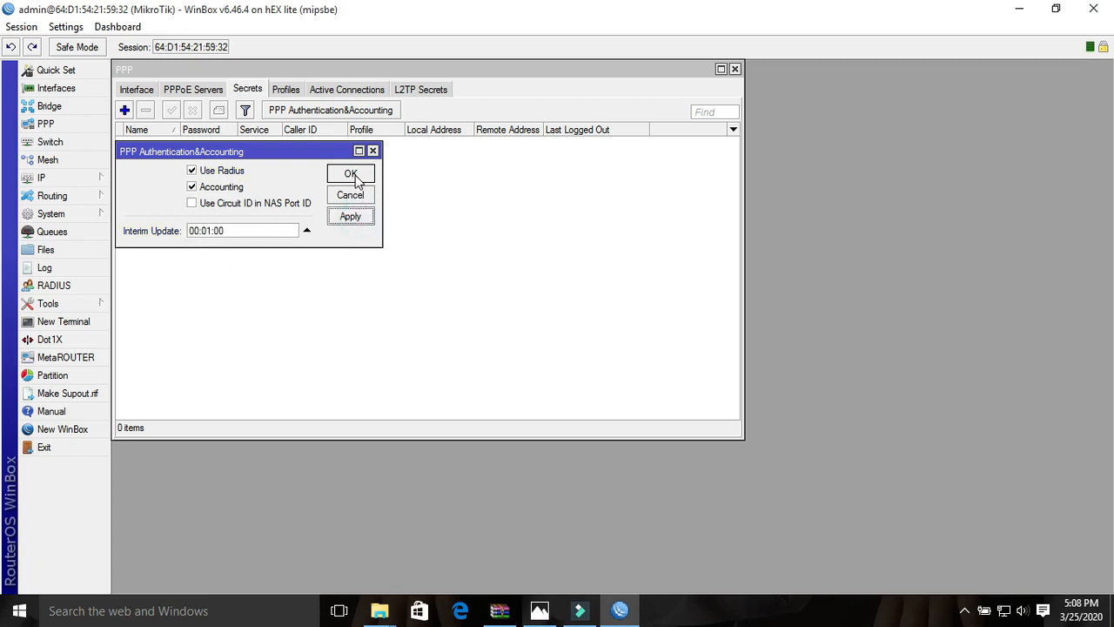
{"action": "left_click", "coordinate": [352, 175]}
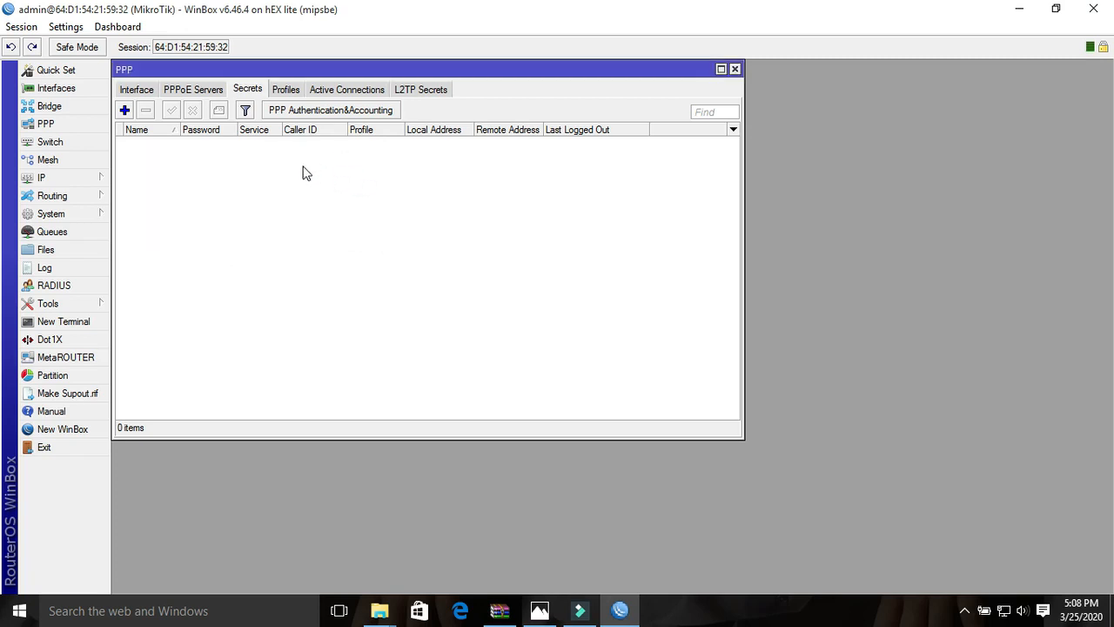
- Reopen the default PPP profile, copy its address list name HadiNetwork, and close the profile
{"action": "left_click", "coordinate": [286, 90]}
{"action": "double_click", "coordinate": [247, 142]}
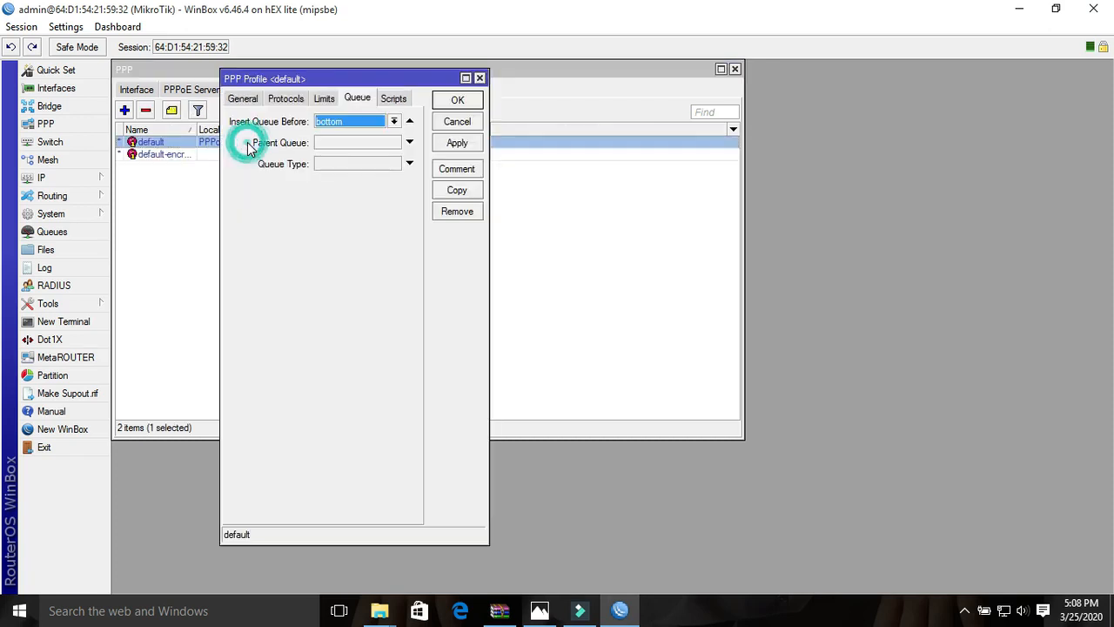
{"action": "left_click", "coordinate": [241, 98]}
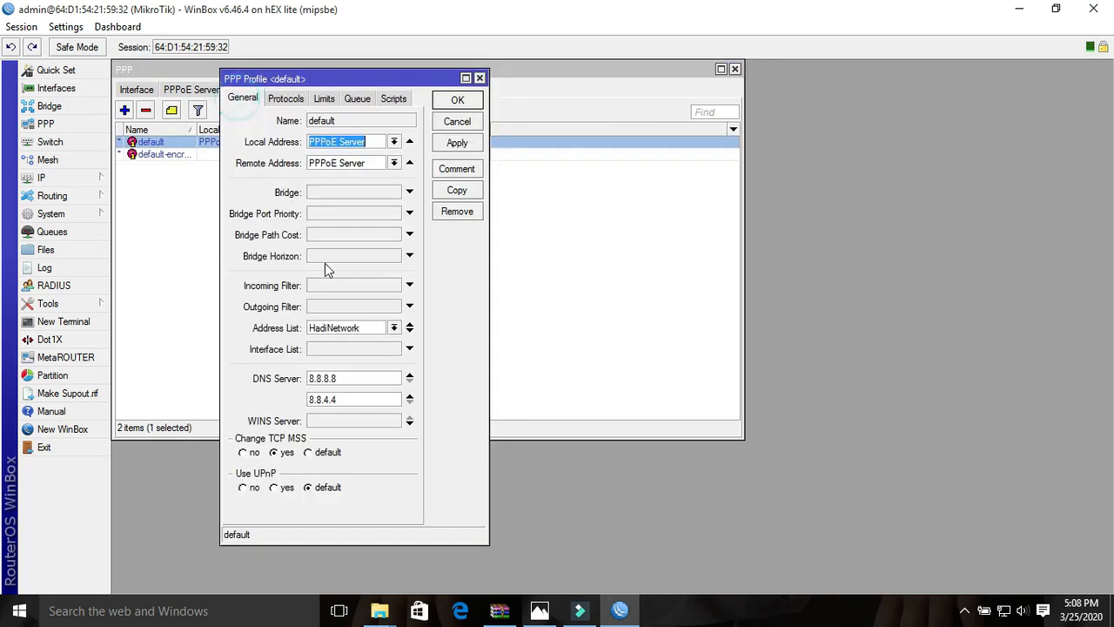
{"action": "left_click", "coordinate": [373, 327]}
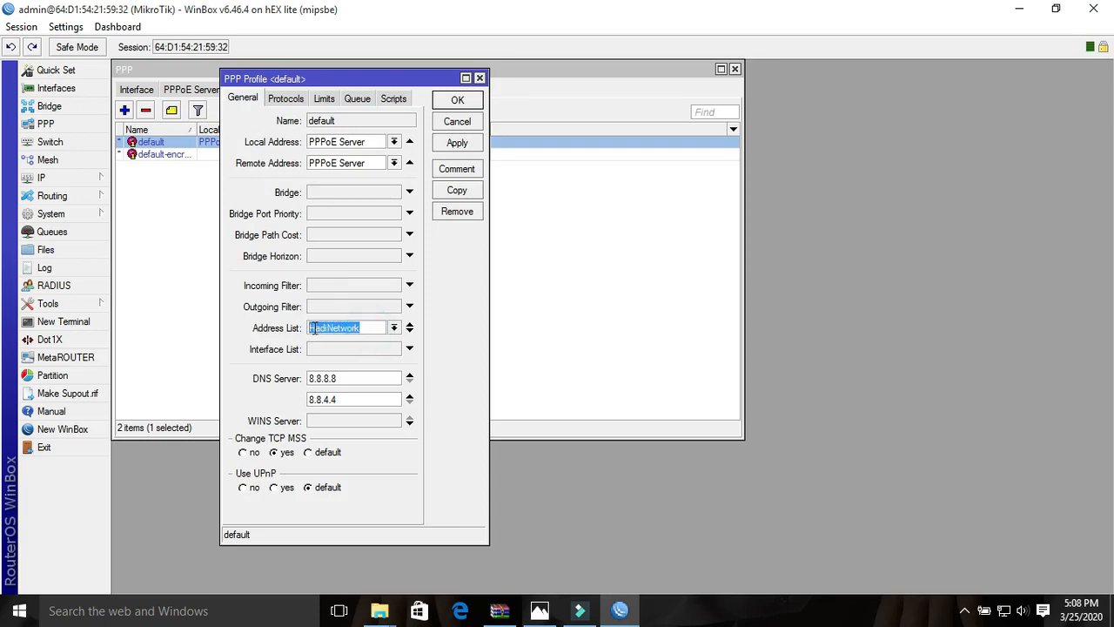
{"action": "right_click", "coordinate": [336, 329]}
{"action": "left_click", "coordinate": [353, 354]}
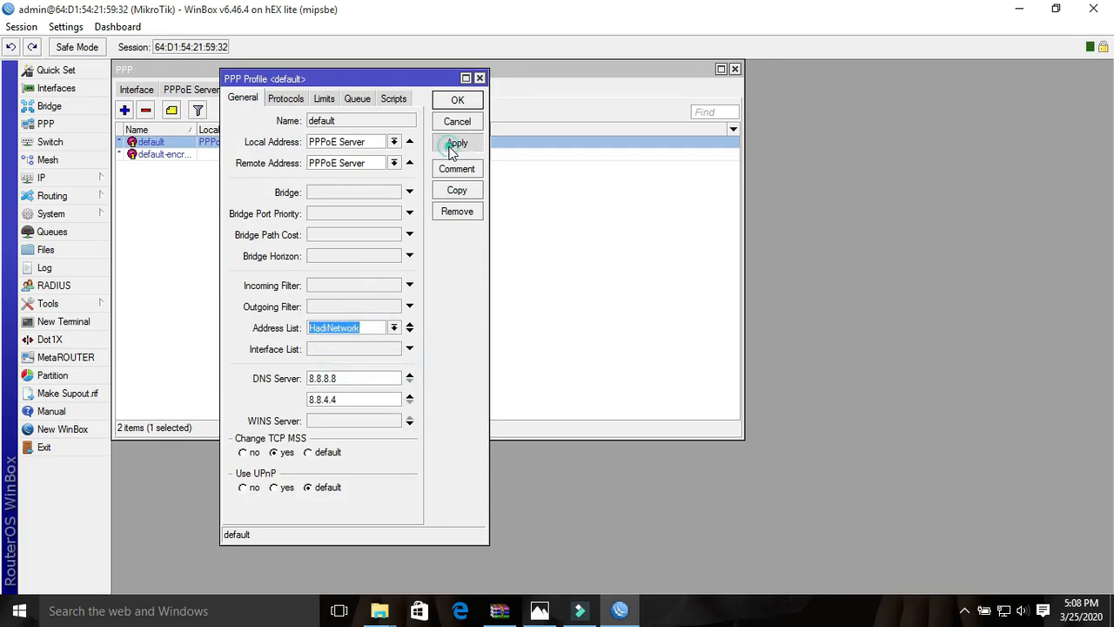
{"action": "left_click", "coordinate": [457, 101]}
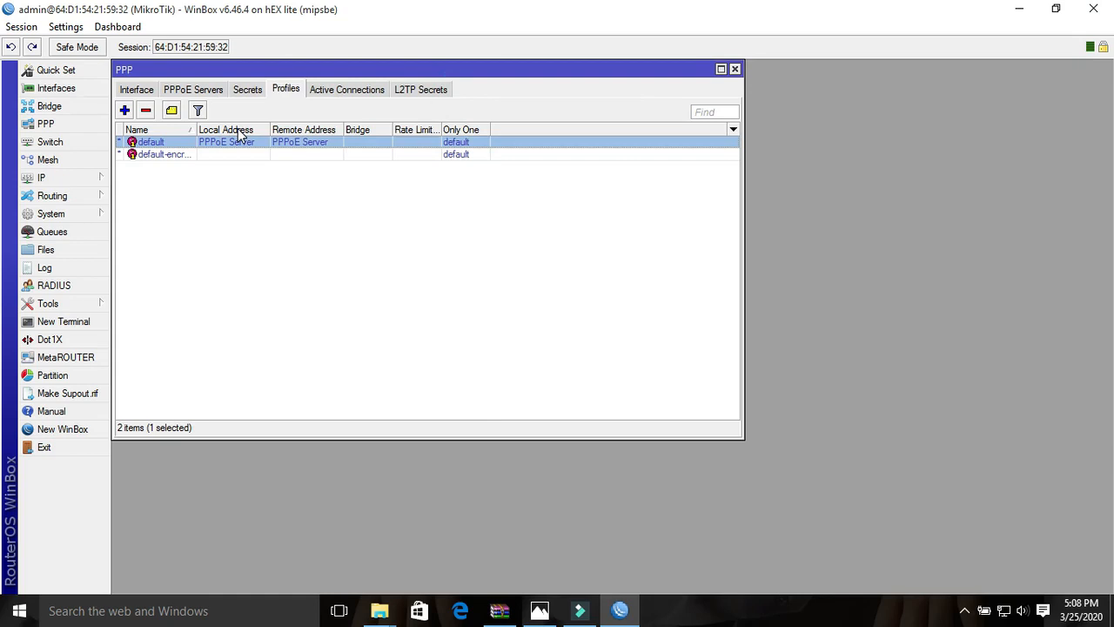
- In the hsprof1 hotspot server profile, enable login by MAC and MAC Cookie and disable login by Cookie
{"action": "left_click", "coordinate": [79, 179]}
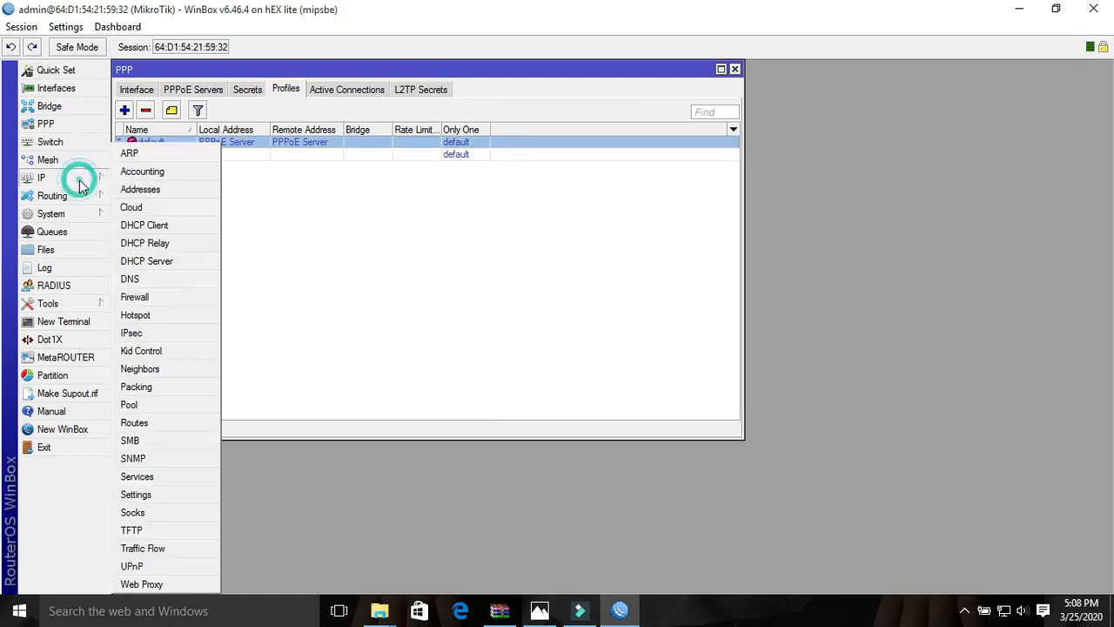
{"action": "left_click", "coordinate": [144, 317]}
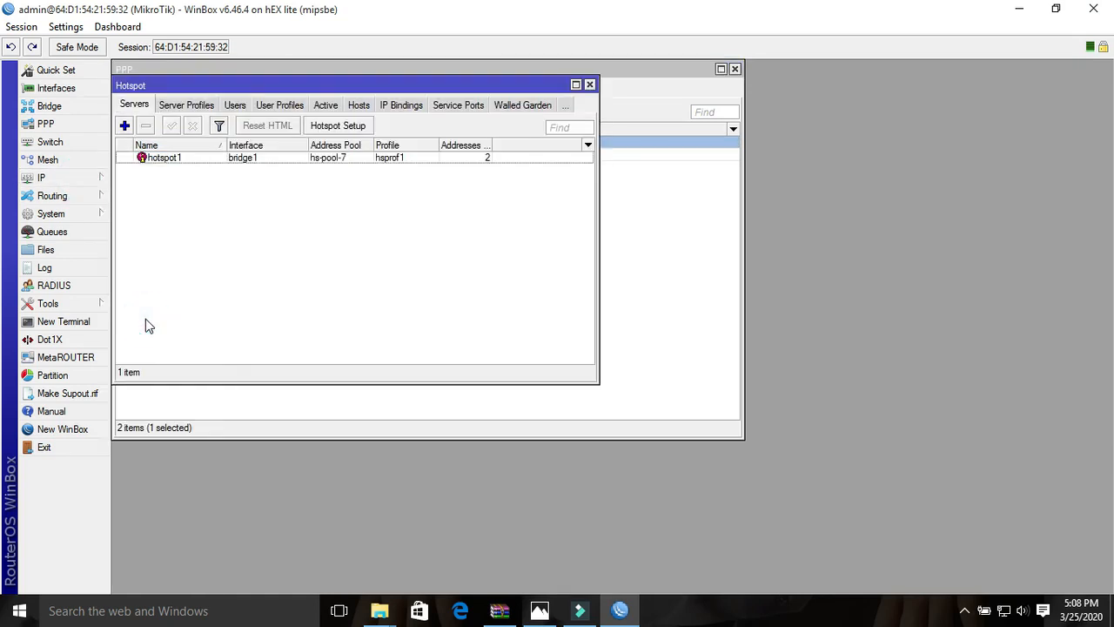
{"action": "left_click", "coordinate": [196, 105]}
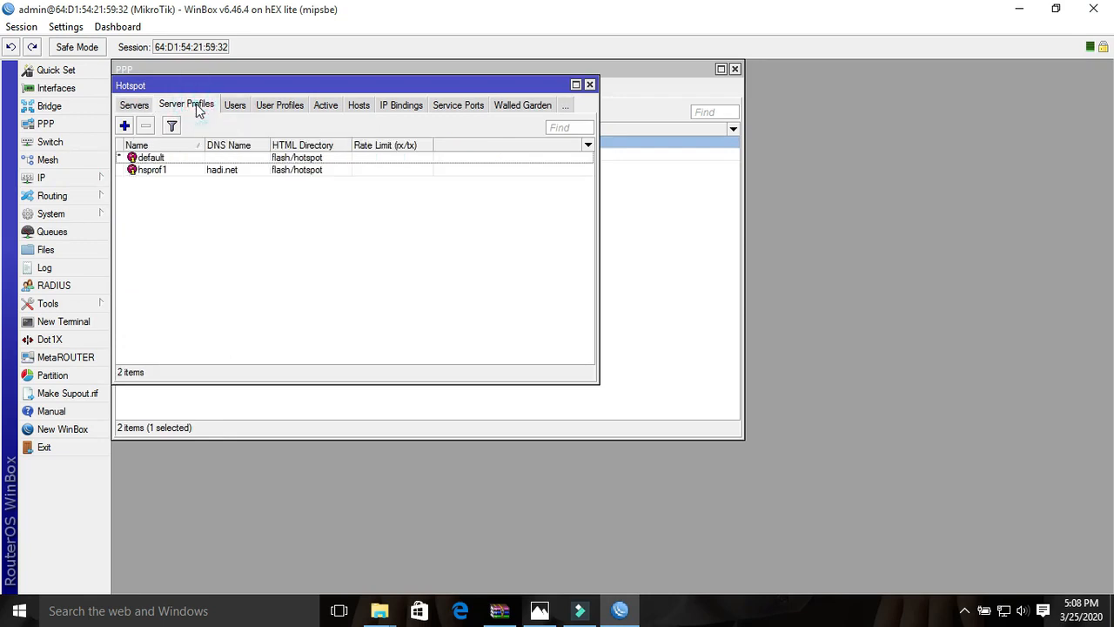
{"action": "double_click", "coordinate": [240, 172]}
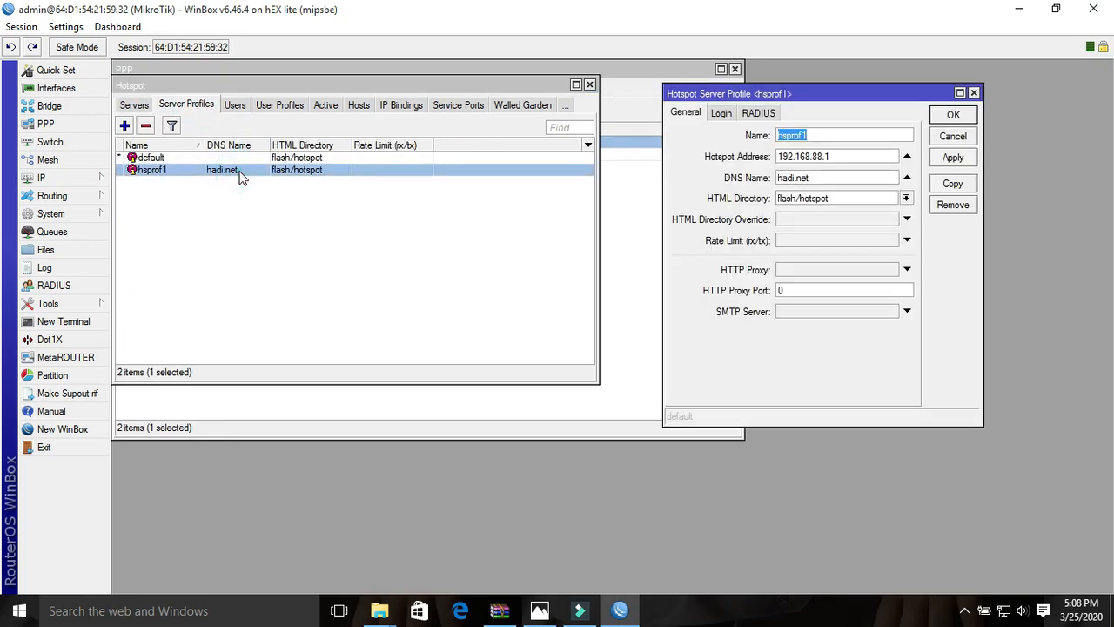
{"action": "left_click", "coordinate": [723, 115]}
{"action": "left_click", "coordinate": [769, 136]}
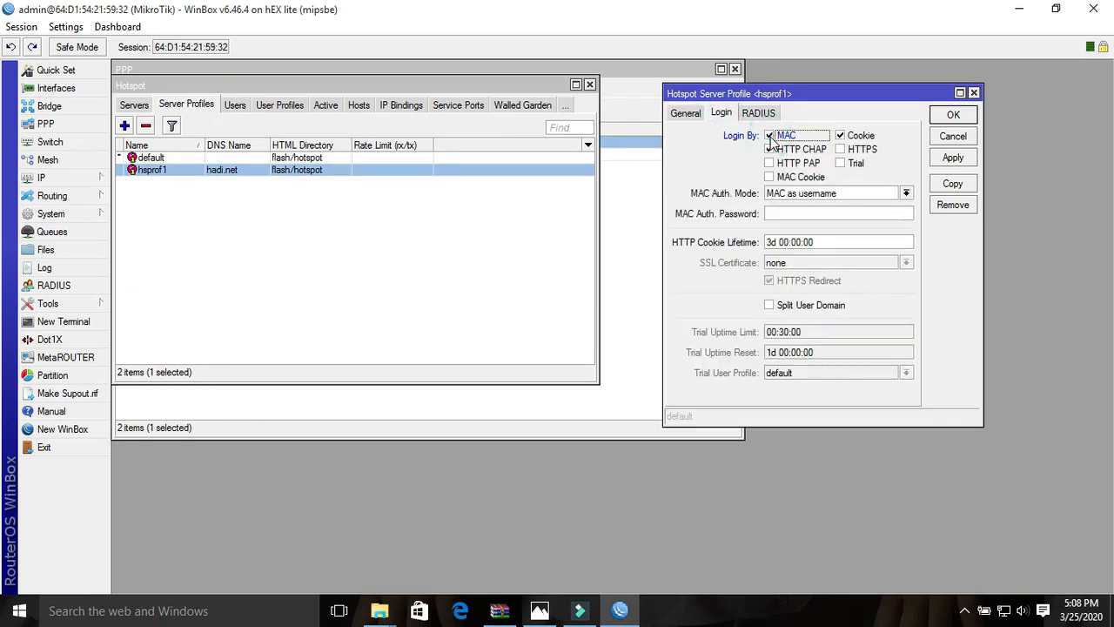
{"action": "left_click", "coordinate": [771, 178]}
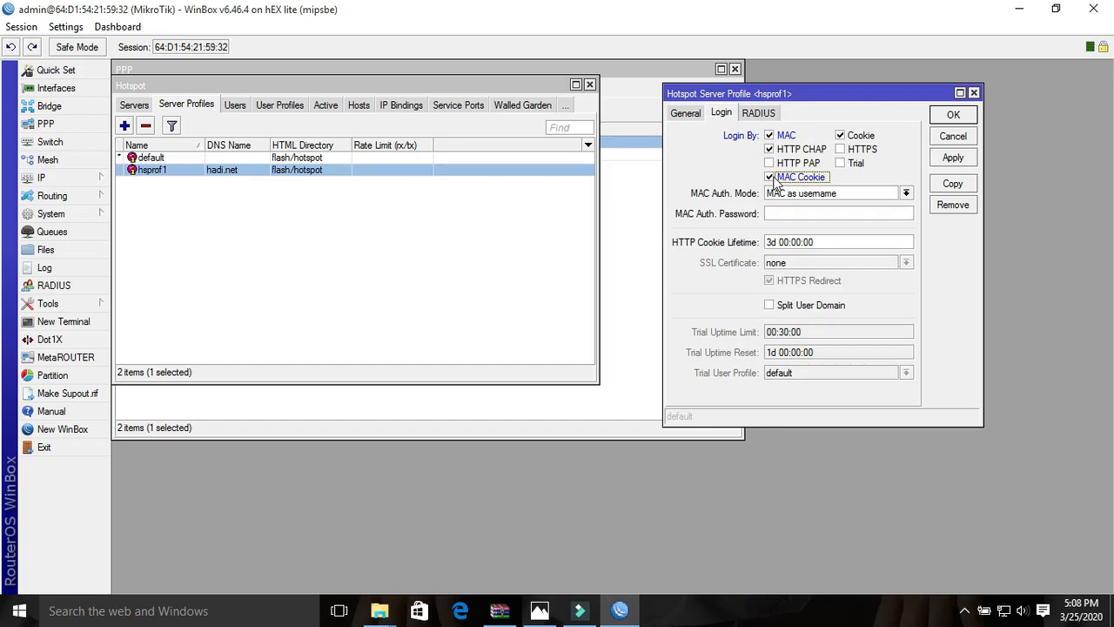
{"action": "left_click", "coordinate": [841, 136]}
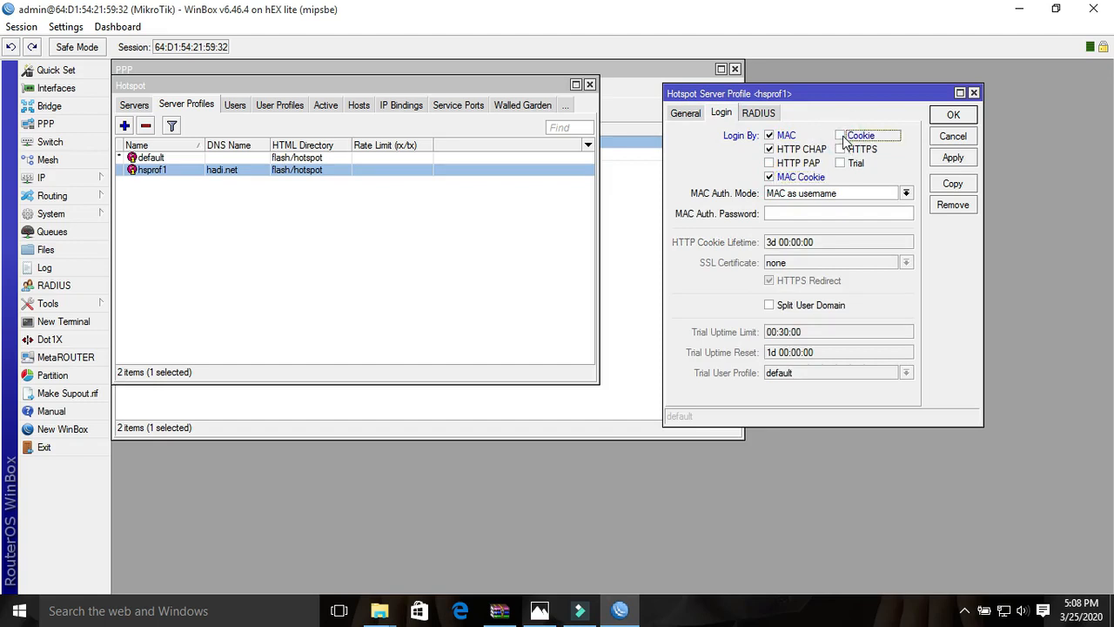
- Enable Use RADIUS for the hsprof1 profile, set its interim update to 00:01:00, and save the profile
{"action": "left_click", "coordinate": [764, 115]}
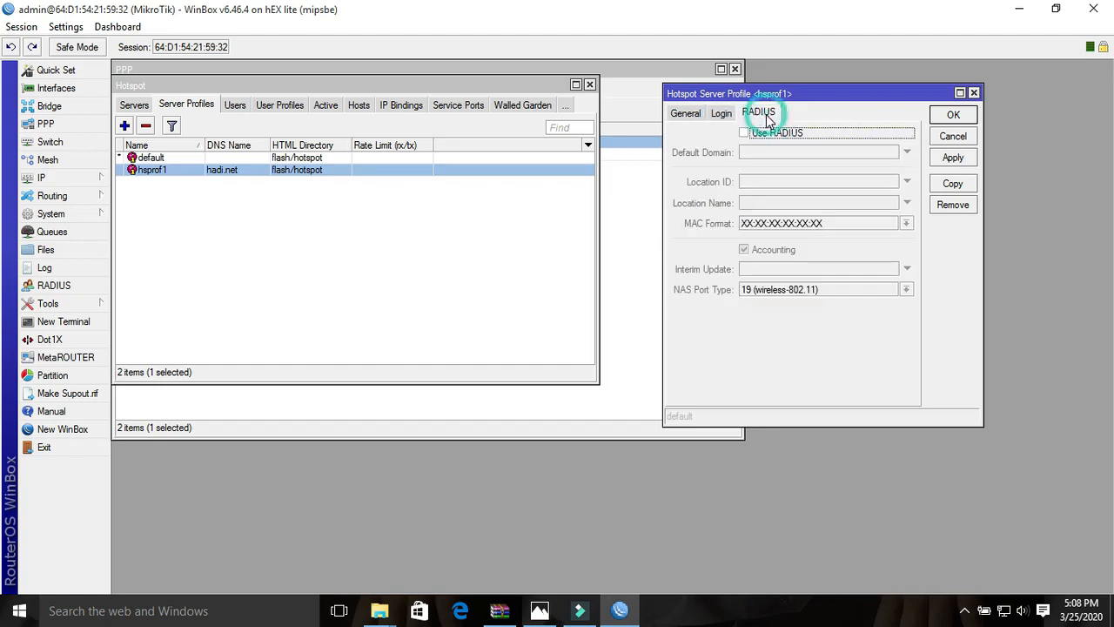
{"action": "left_click", "coordinate": [745, 134]}
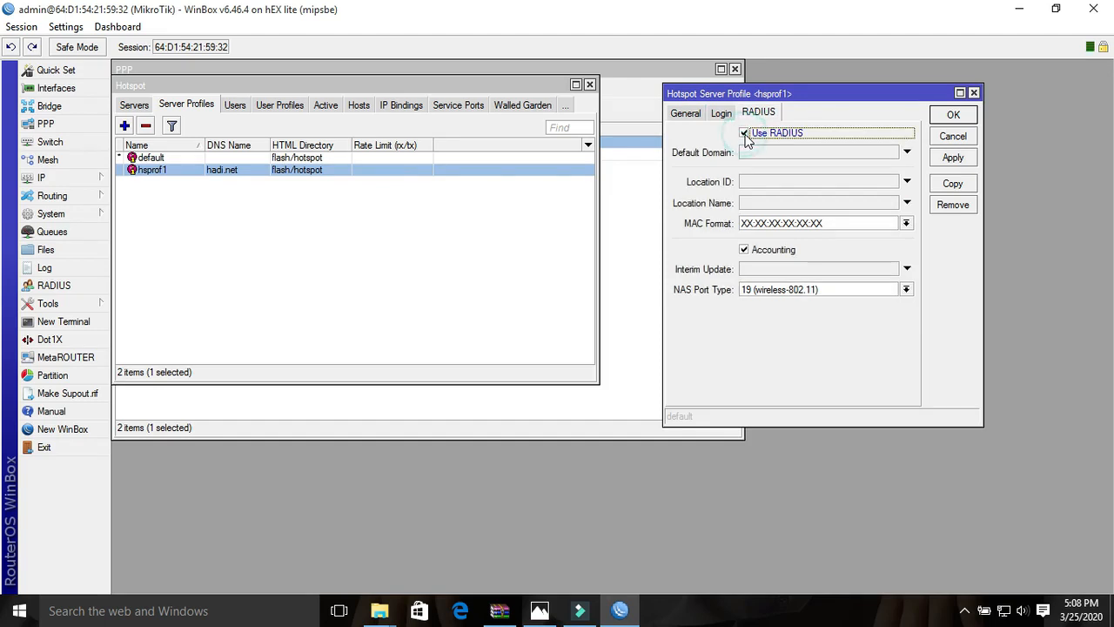
{"action": "left_click", "coordinate": [758, 269]}
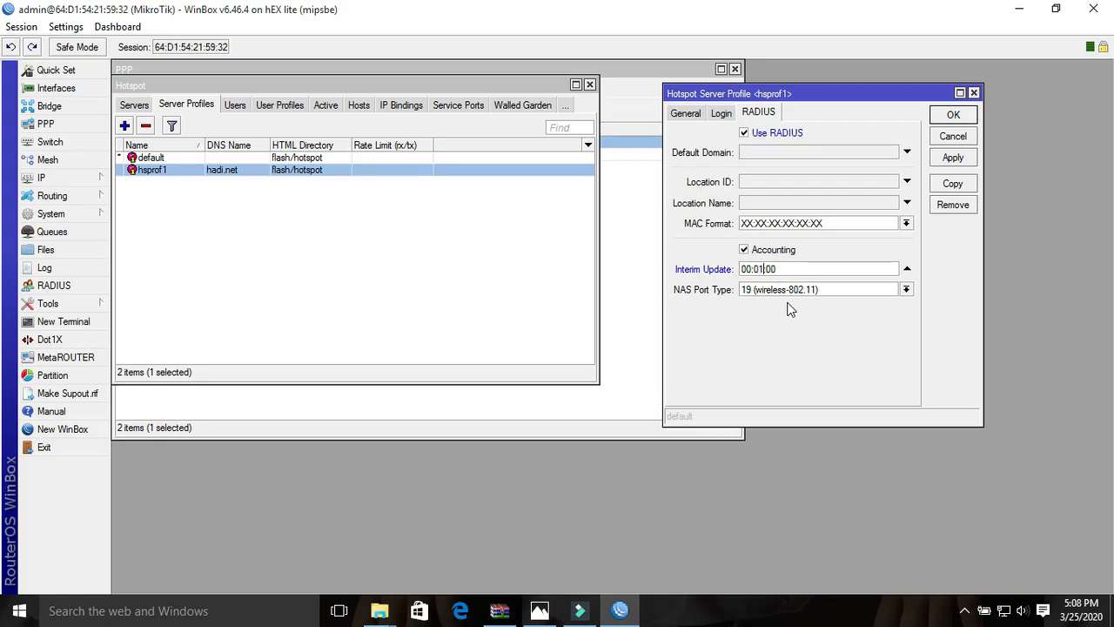
{"action": "left_click", "coordinate": [953, 157]}
{"action": "left_click", "coordinate": [953, 117]}
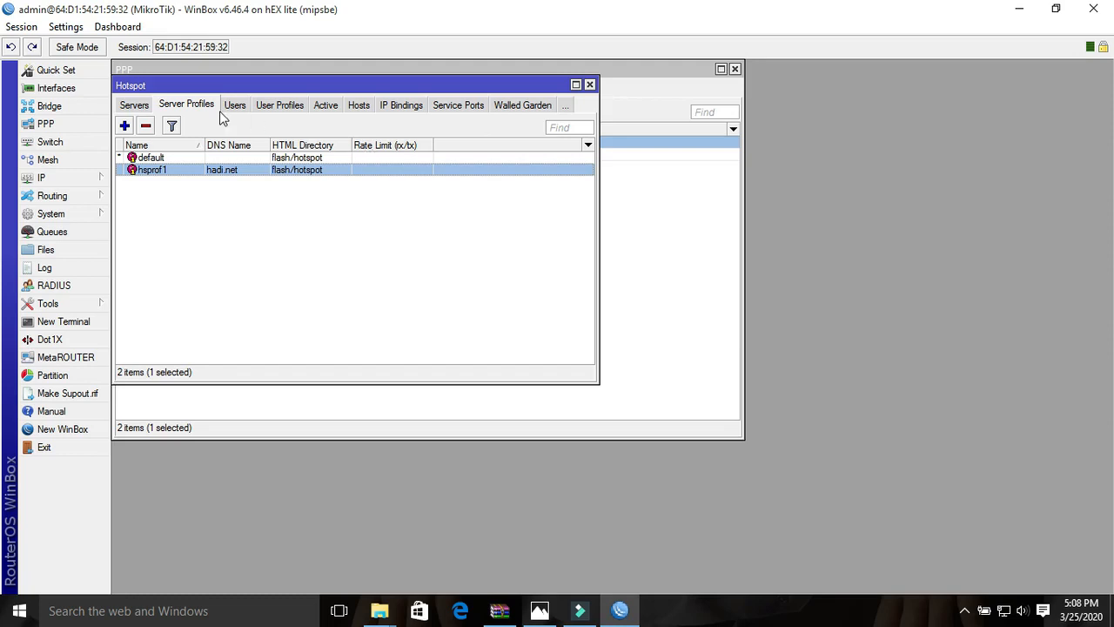
- Open the hotspot1 server's settings and set Addresses Per MAC to 1
{"action": "left_click", "coordinate": [135, 107]}
{"action": "left_click", "coordinate": [253, 161]}
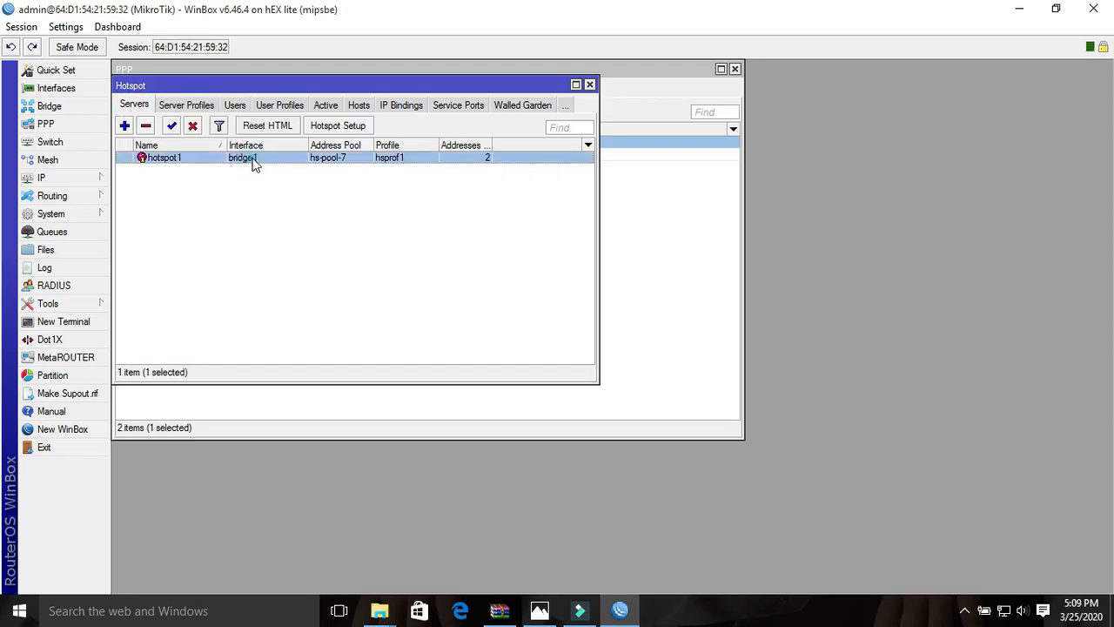
{"action": "double_click", "coordinate": [253, 162]}
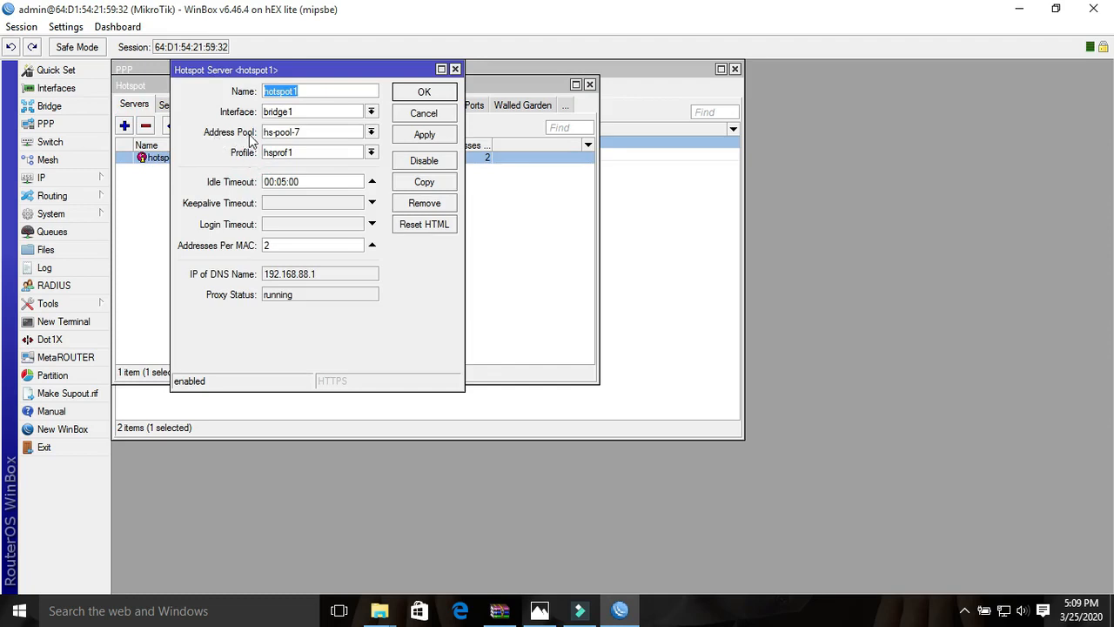
{"action": "left_click", "coordinate": [371, 132]}
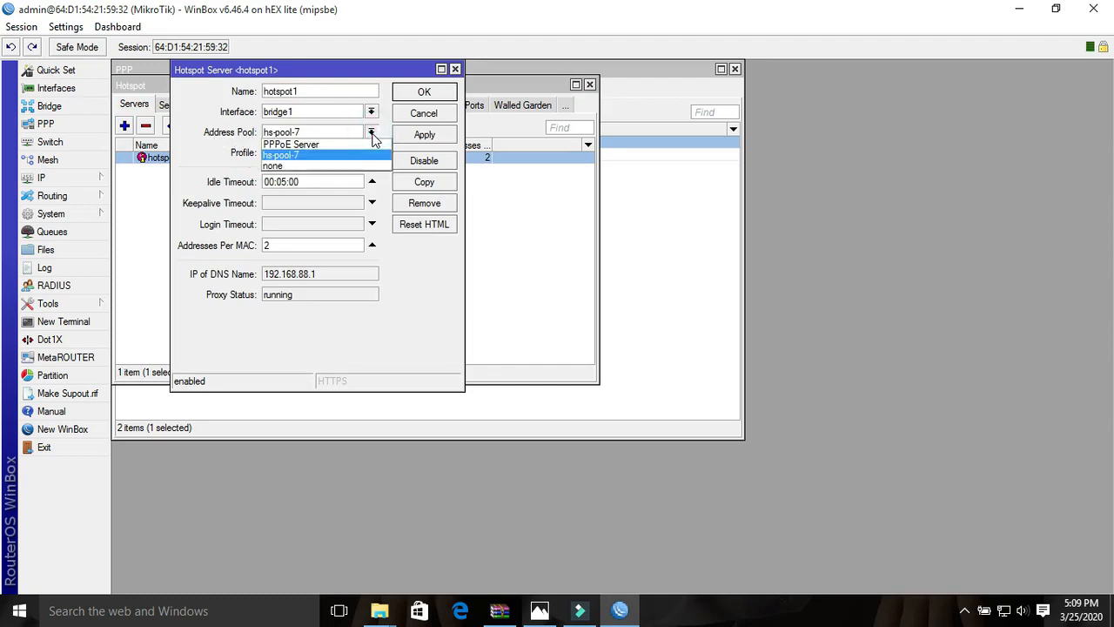
{"action": "left_click", "coordinate": [374, 74]}
{"action": "left_click", "coordinate": [300, 248]}
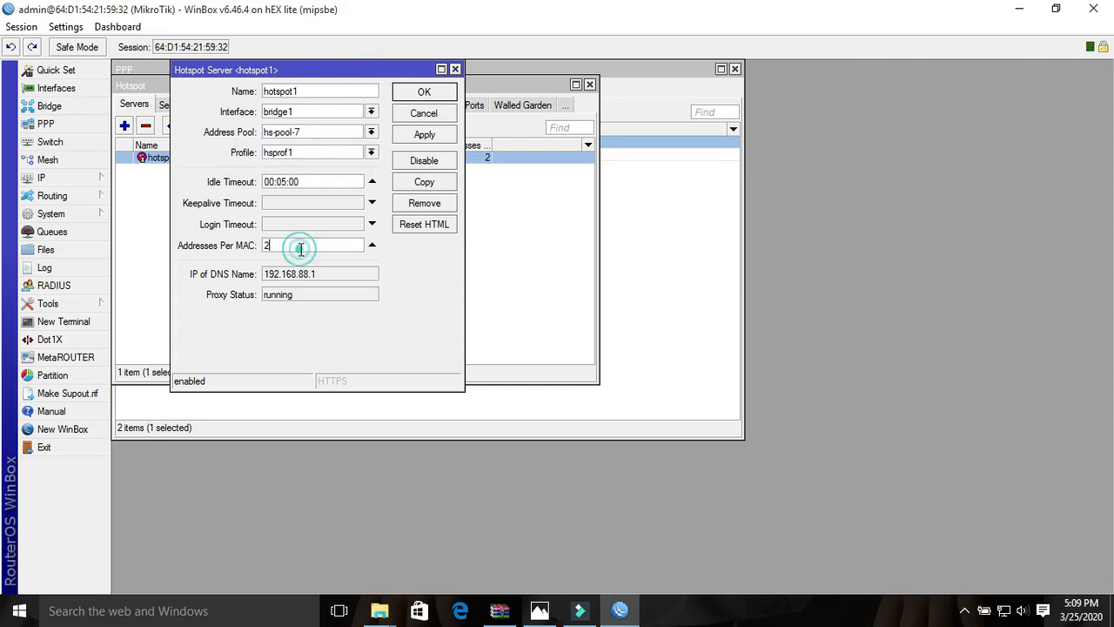
{"action": "key", "text": "BackSpace"}
{"action": "type", "text": "1"}
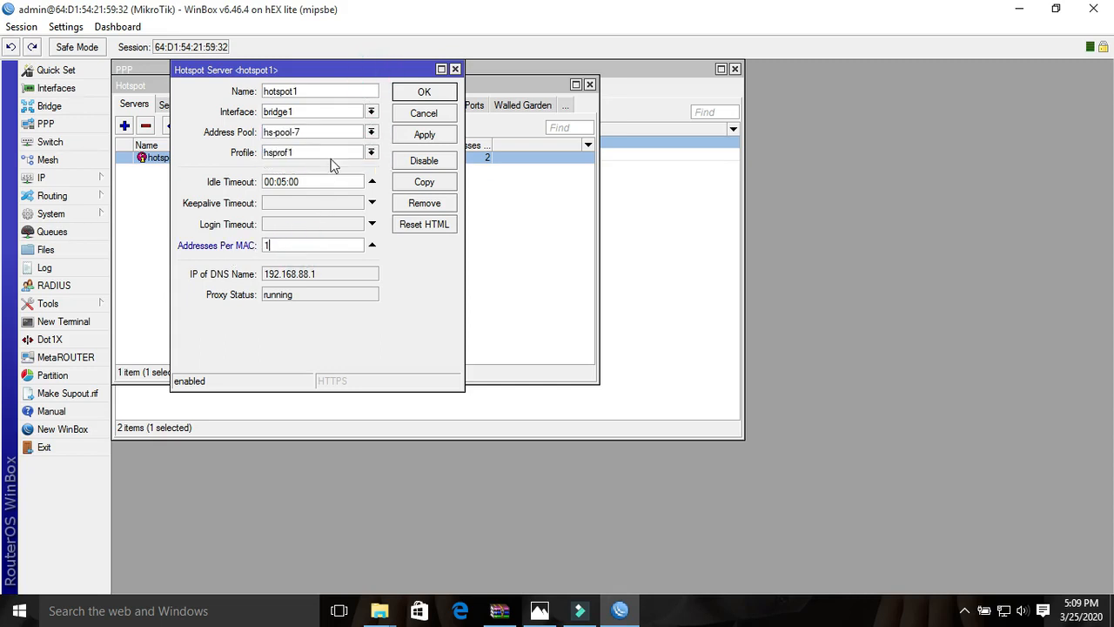
- Set the hotspot1 server's address pool to none, save it, and close the Hotspot window
{"action": "left_click", "coordinate": [370, 133]}
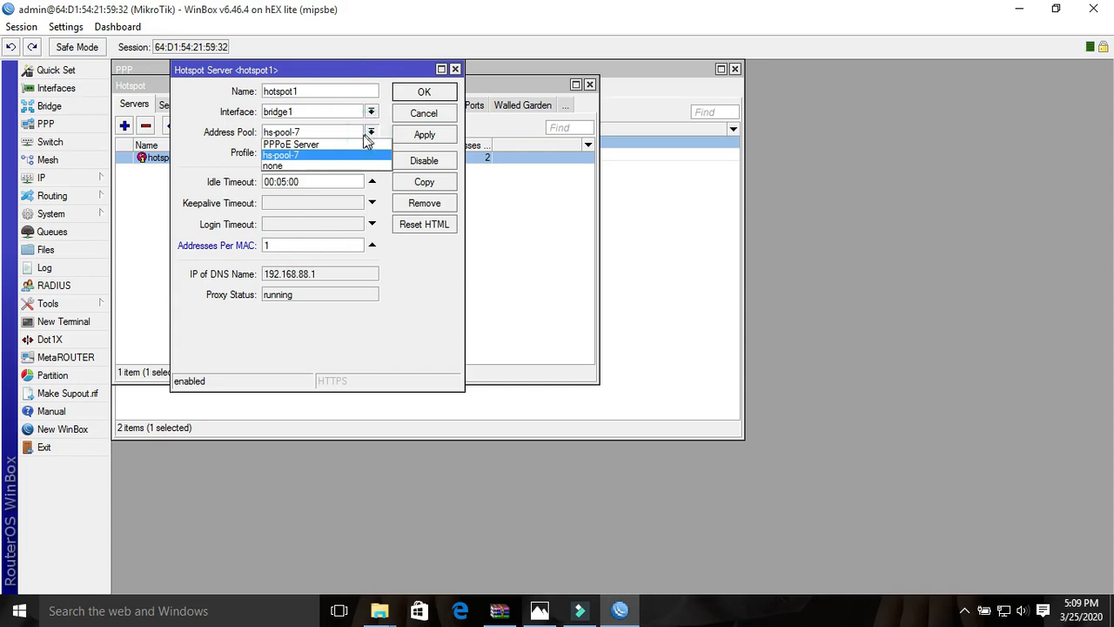
{"action": "left_click", "coordinate": [278, 166]}
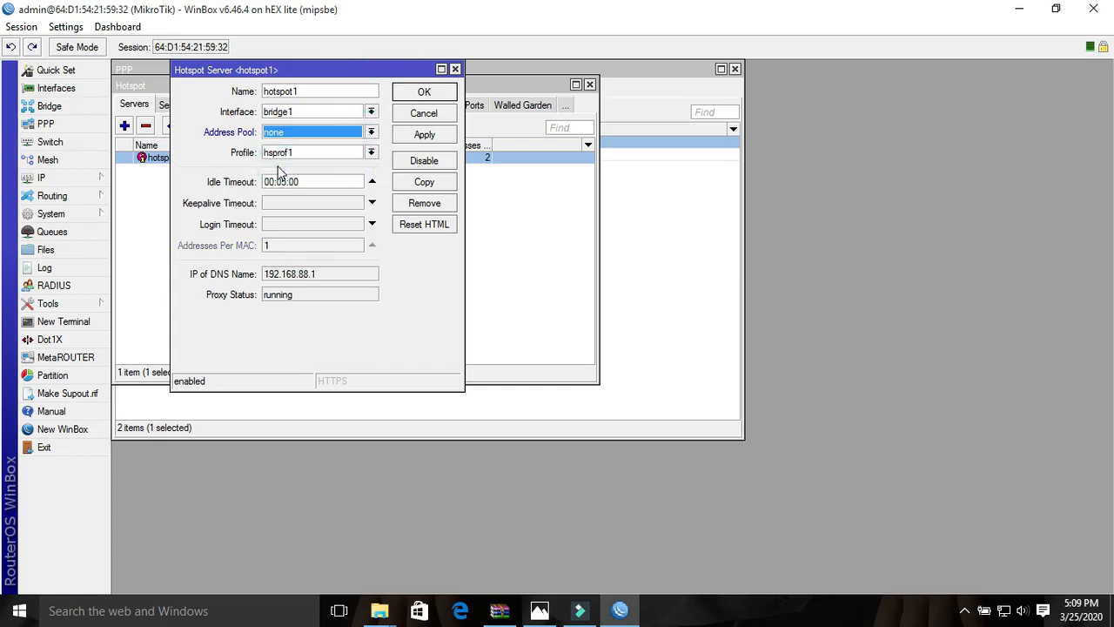
{"action": "left_click", "coordinate": [444, 133]}
{"action": "left_click", "coordinate": [439, 93]}
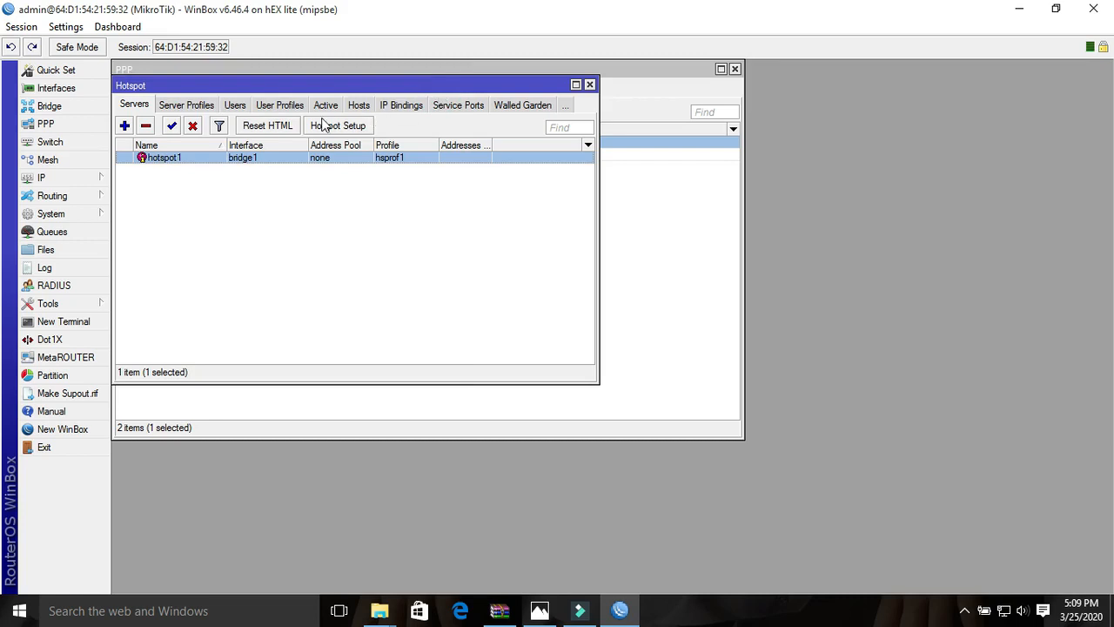
{"action": "left_click", "coordinate": [590, 85]}
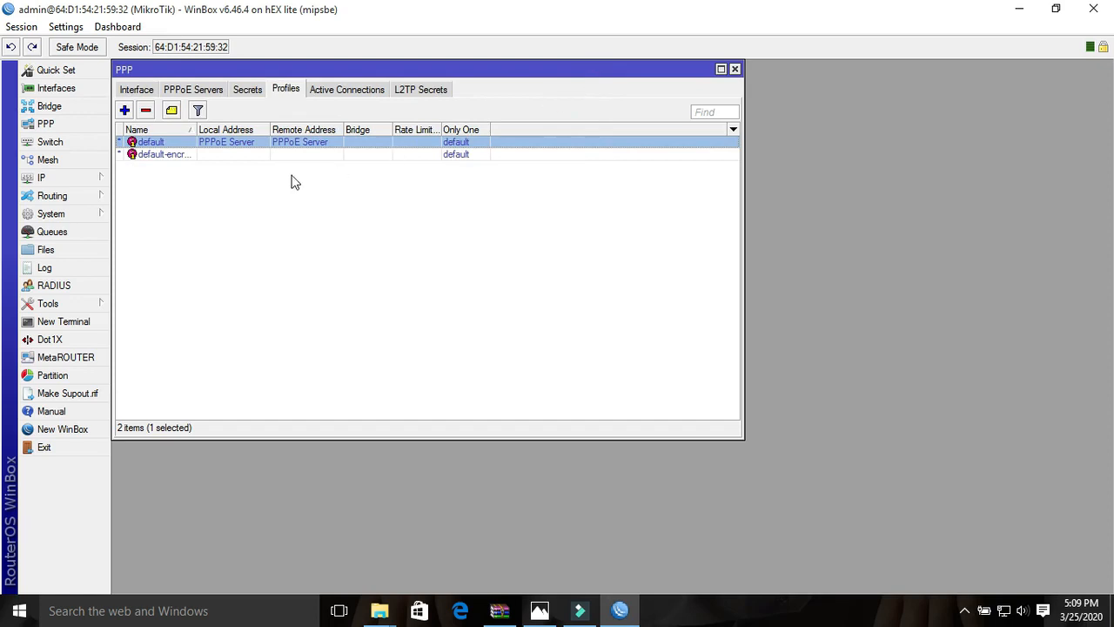
{"action": "left_click", "coordinate": [67, 177]}
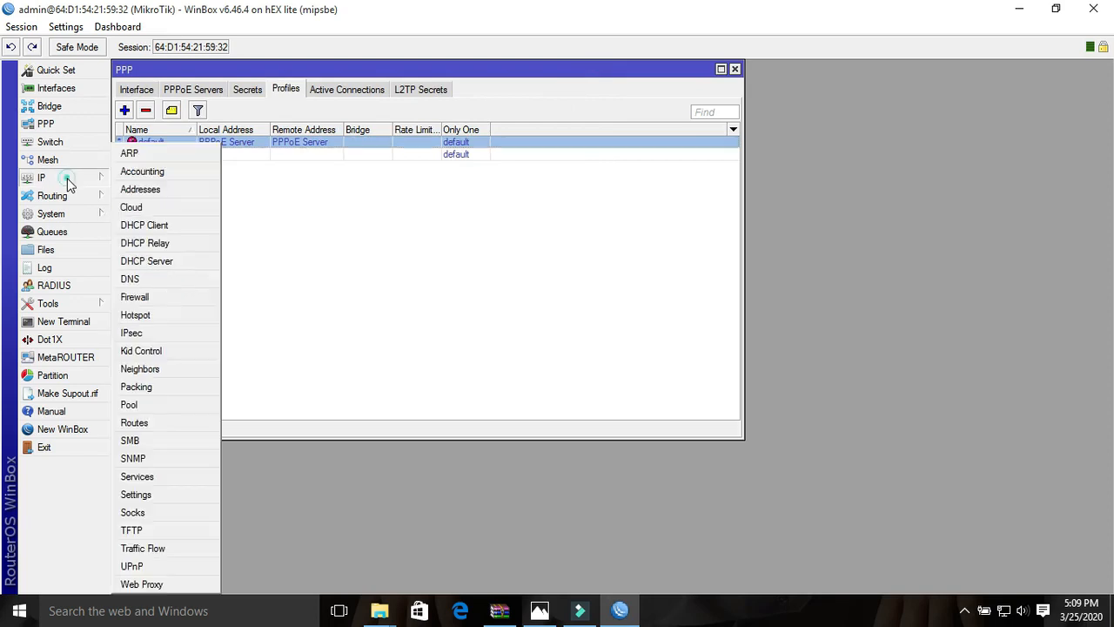
{"action": "left_click", "coordinate": [127, 192]}
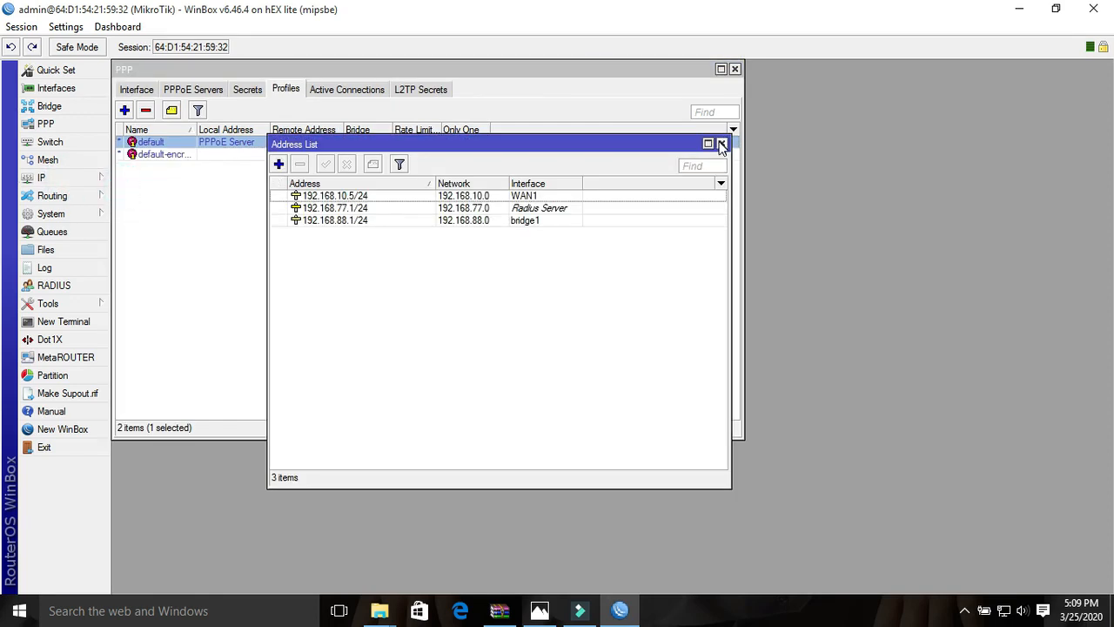
{"action": "left_click", "coordinate": [721, 144]}
- Start a new firewall NAT rule in the srcnat chain with HadiNetwork as its source address list
{"action": "left_click", "coordinate": [87, 178]}
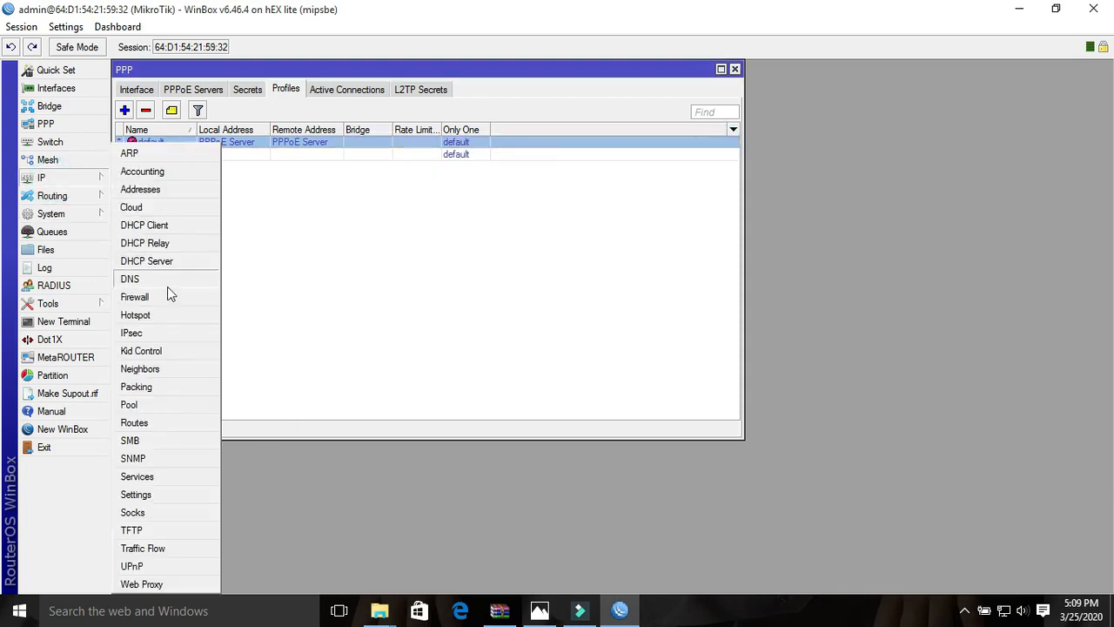
{"action": "left_click", "coordinate": [146, 300]}
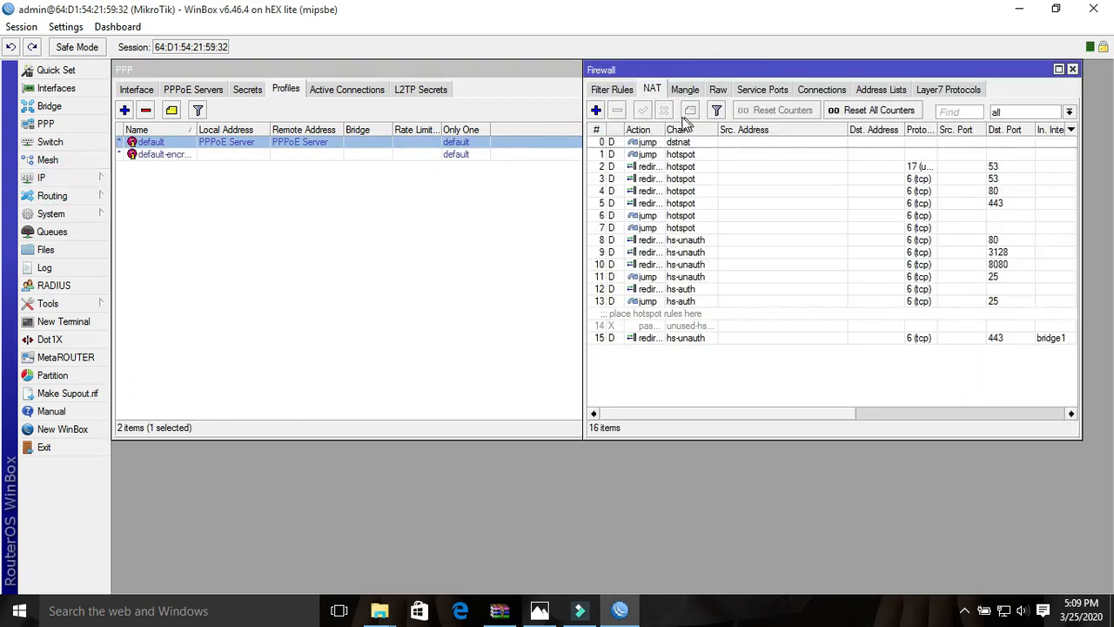
{"action": "left_click", "coordinate": [596, 110]}
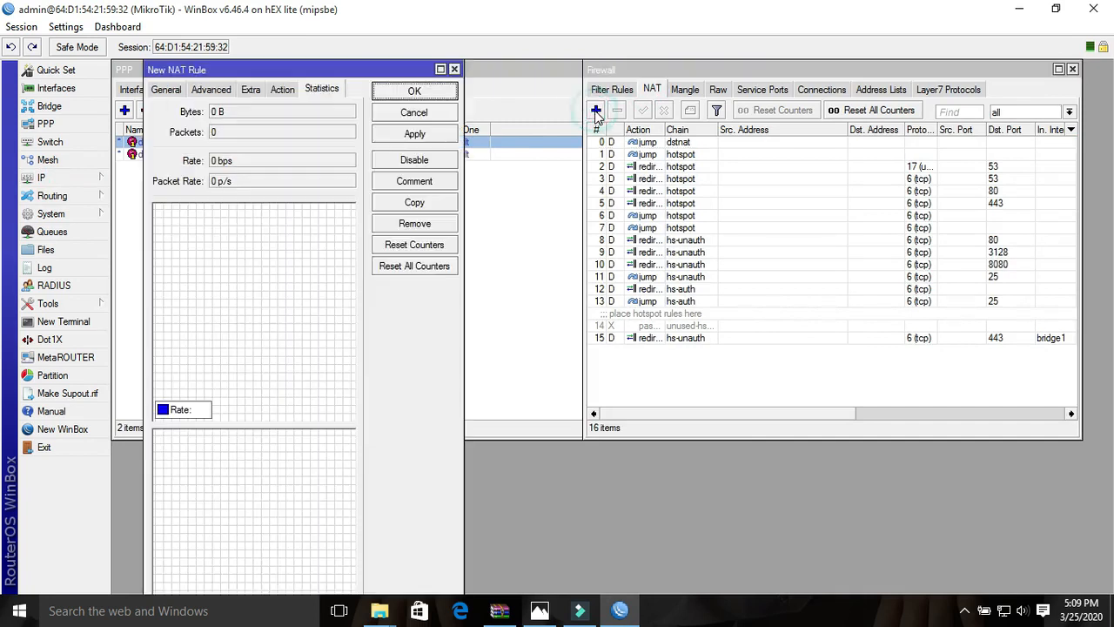
{"action": "left_click", "coordinate": [165, 90]}
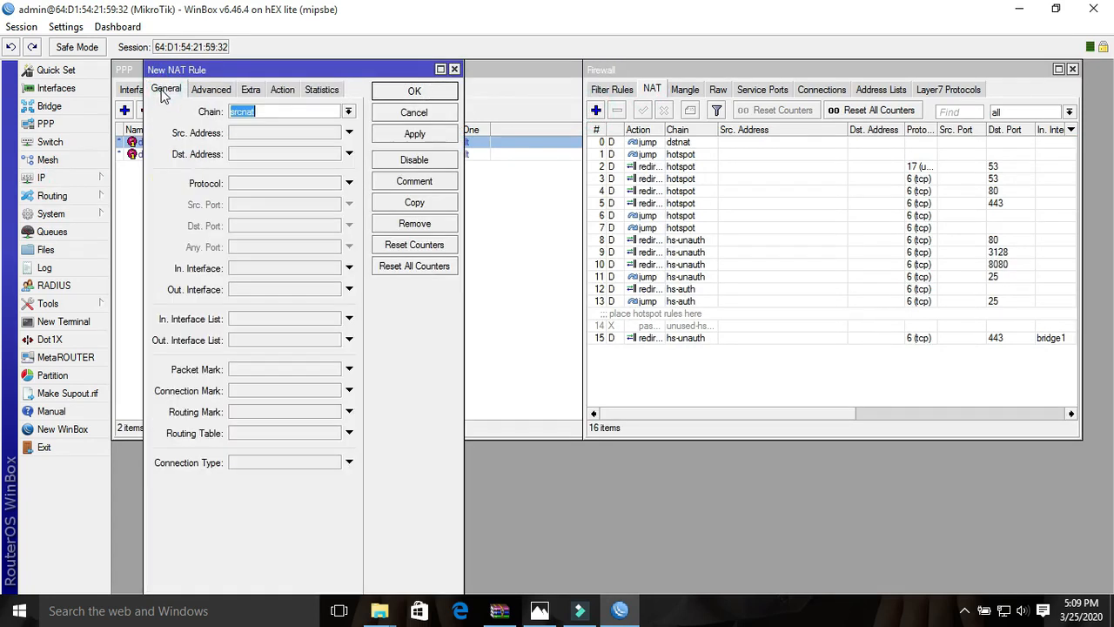
{"action": "left_click", "coordinate": [168, 89]}
{"action": "left_click", "coordinate": [216, 90]}
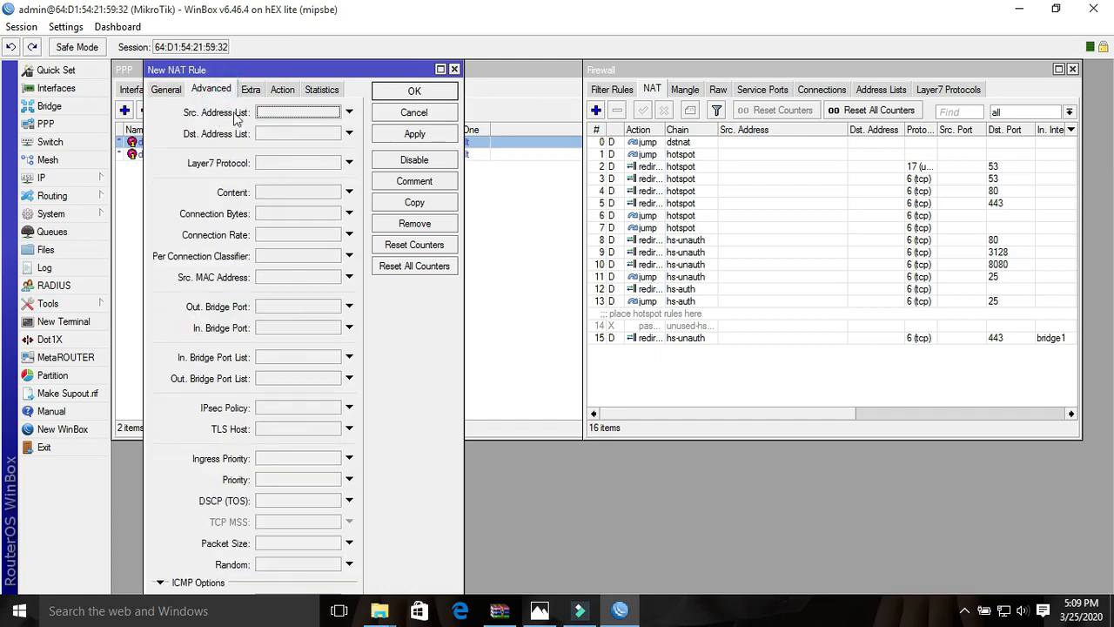
{"action": "left_click", "coordinate": [272, 113]}
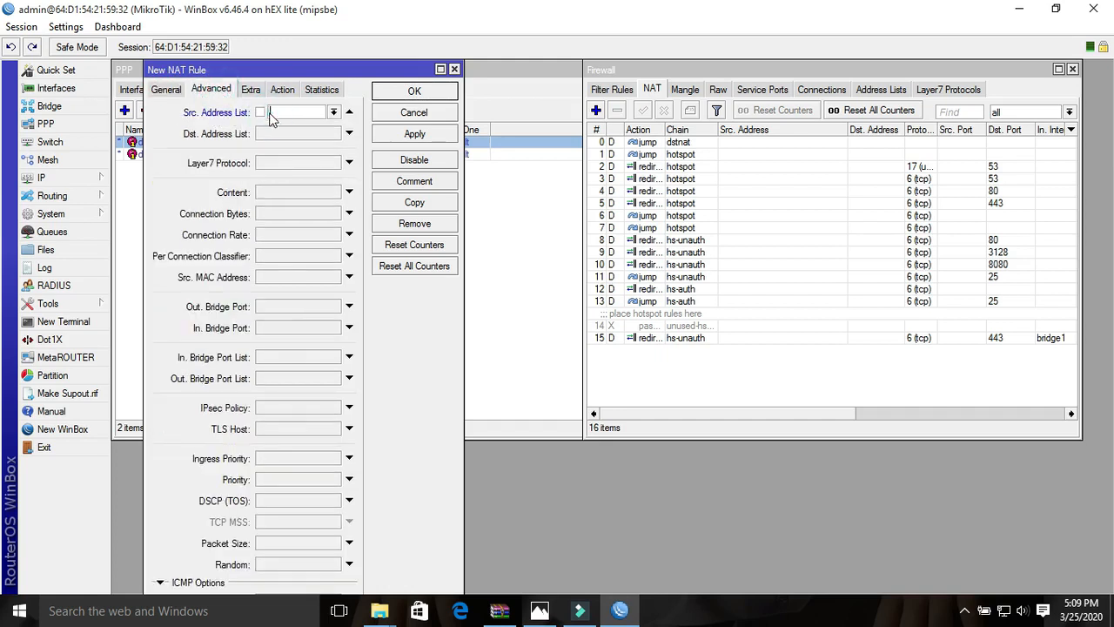
{"action": "left_click", "coordinate": [333, 113]}
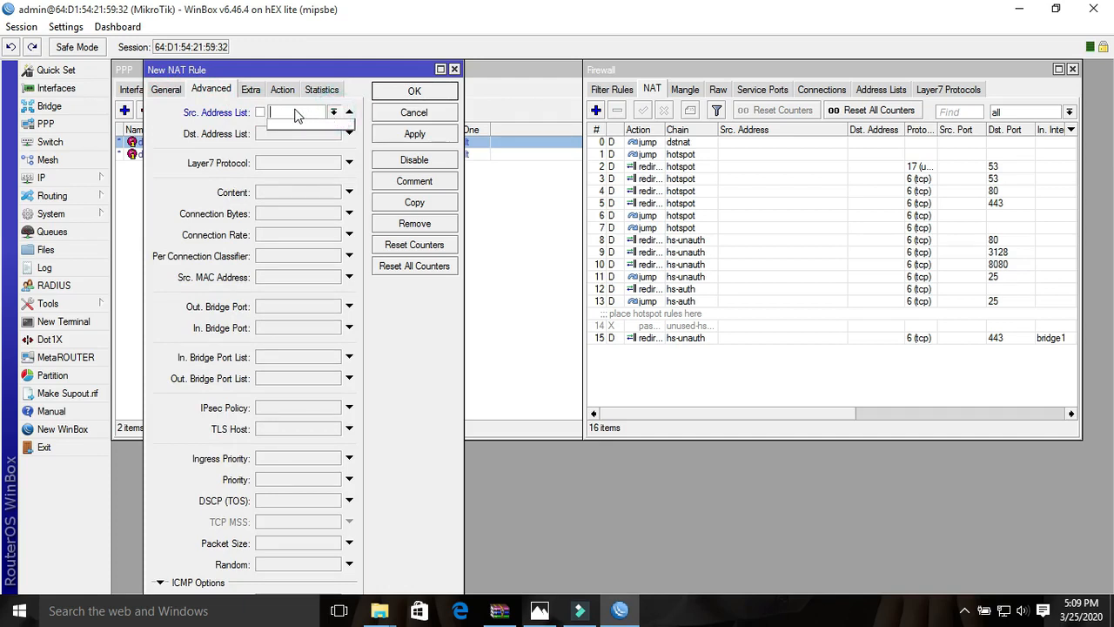
{"action": "type", "text": "HadiNetwork"}
{"action": "left_click", "coordinate": [307, 69]}
{"action": "left_click", "coordinate": [566, 124]}
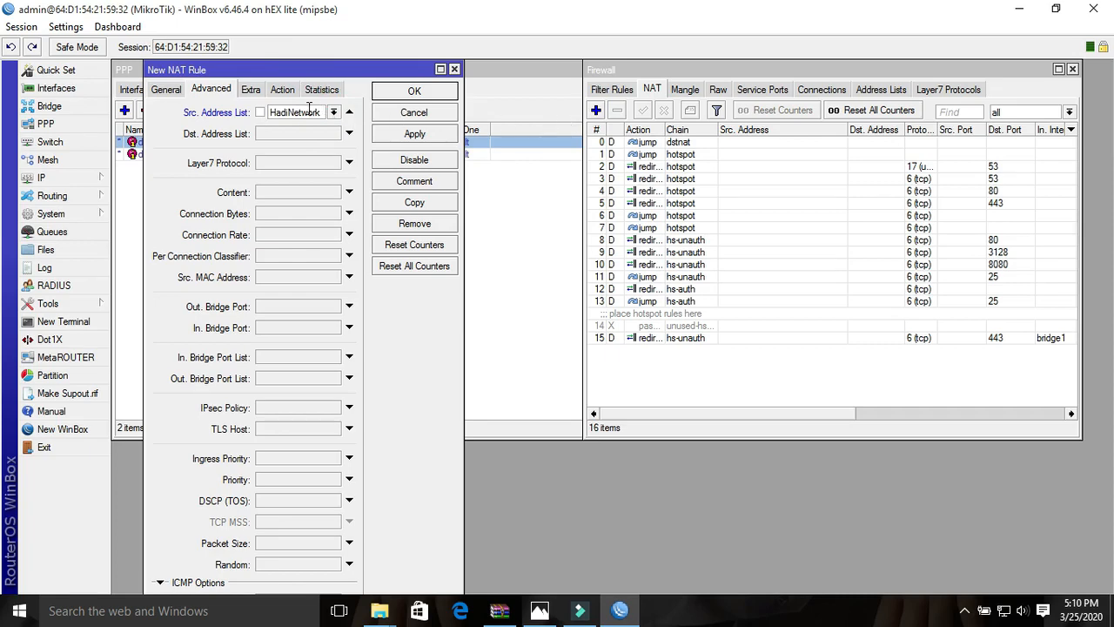
- Reopen the default PPP profile, copy its address list name HadiNetwork, and compare it with the NAT rule's source address list
{"action": "left_click_drag", "start_coordinate": [295, 73], "coordinate": [603, 92]}
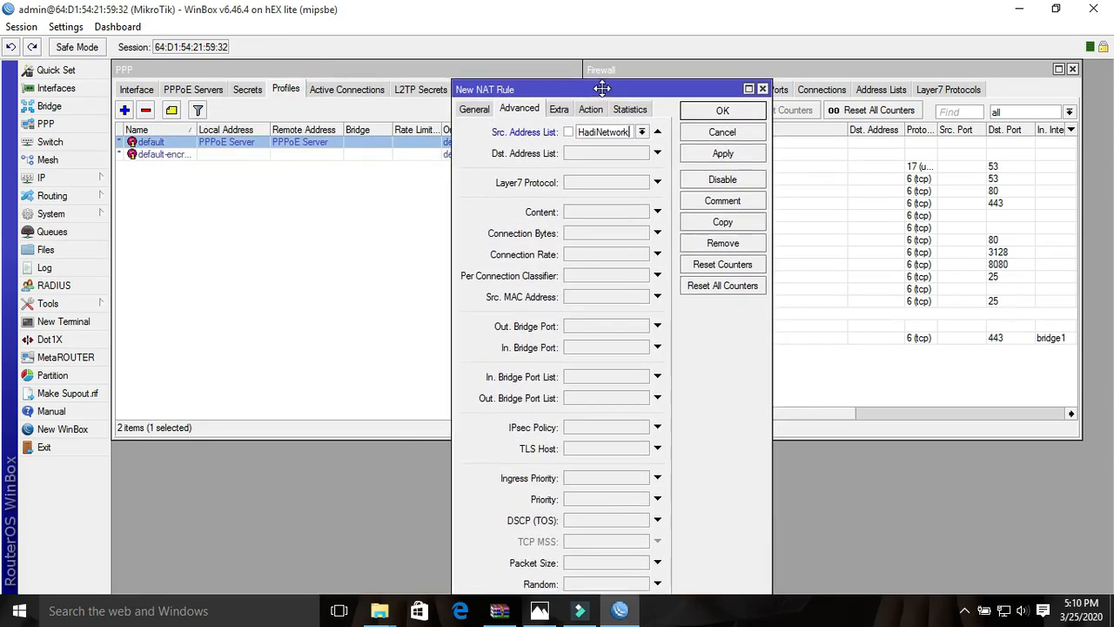
{"action": "double_click", "coordinate": [233, 142]}
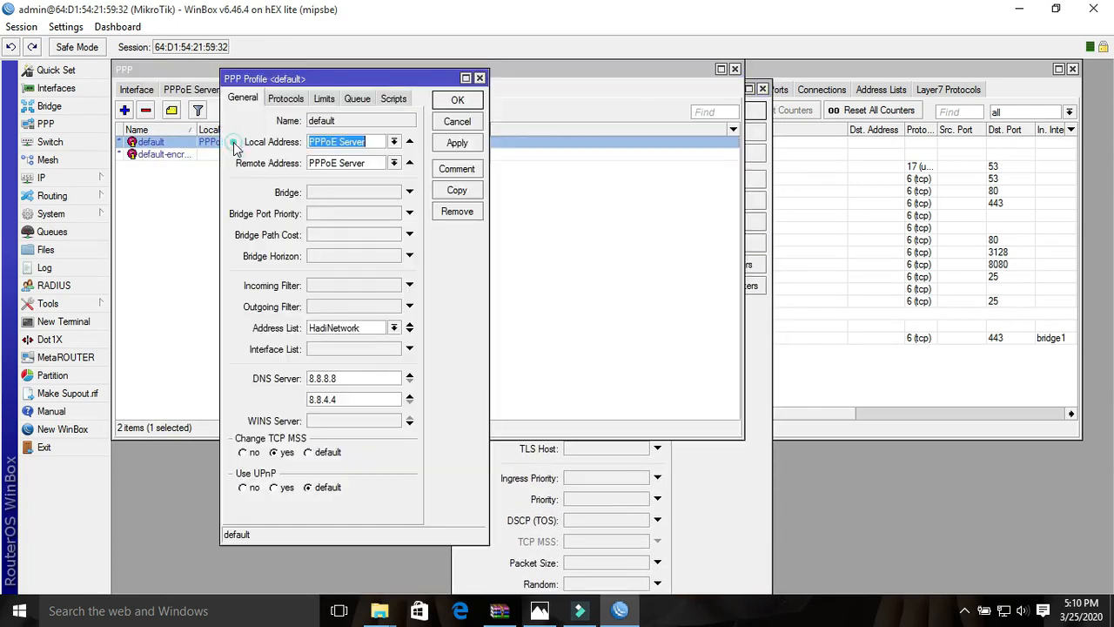
{"action": "left_click_drag", "start_coordinate": [370, 327], "coordinate": [305, 328]}
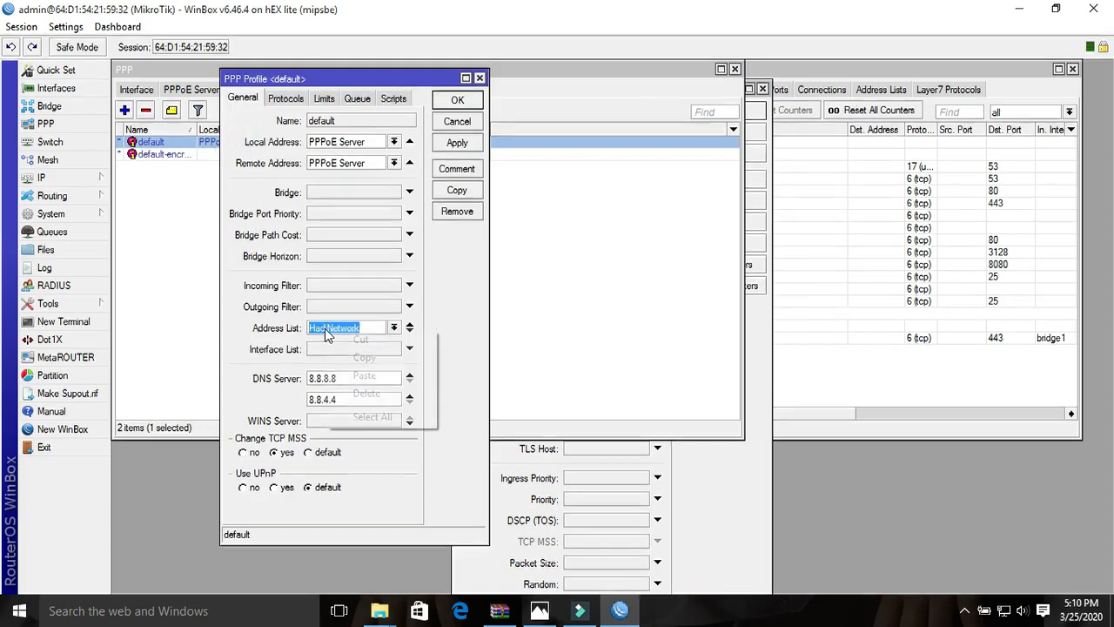
{"action": "right_click", "coordinate": [327, 328]}
{"action": "left_click", "coordinate": [341, 356]}
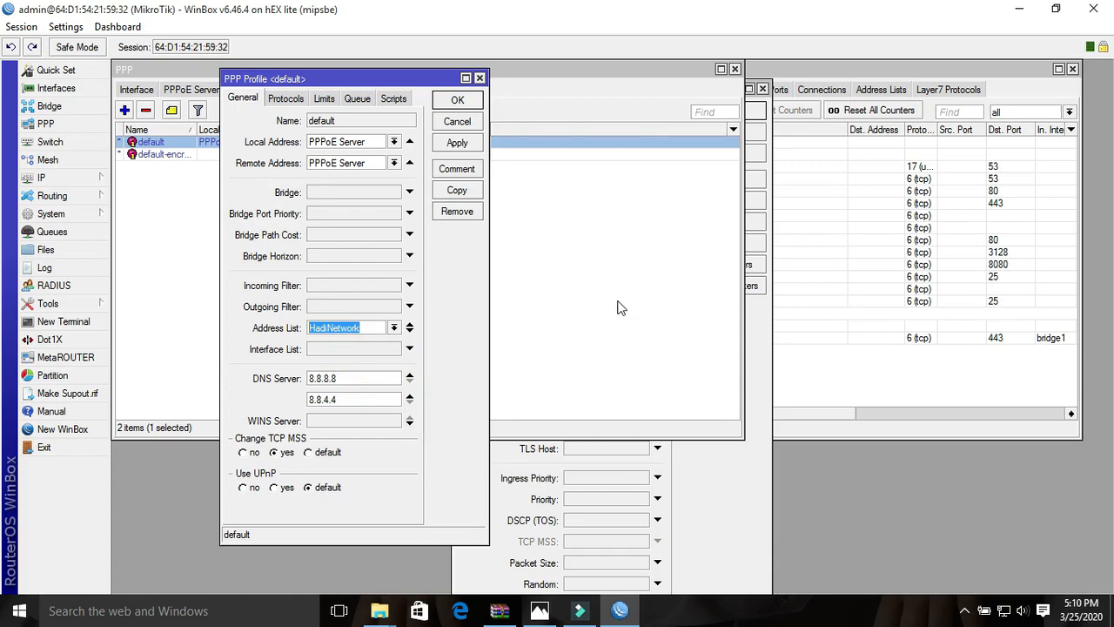
{"action": "left_click", "coordinate": [720, 480]}
{"action": "key", "text": "ctrl+v"}
{"action": "left_click_drag", "start_coordinate": [560, 90], "coordinate": [510, 82]}
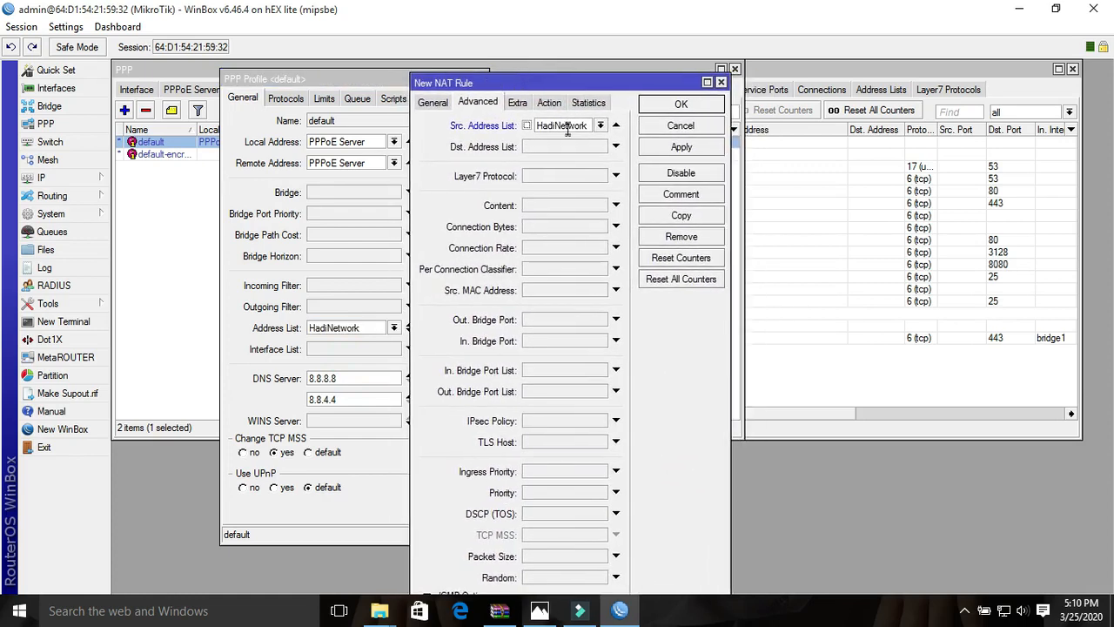
- Set the new NAT rule's action to masquerade and save it, then save and close the default PPP profile
{"action": "left_click", "coordinate": [549, 102]}
{"action": "left_click", "coordinate": [563, 124]}
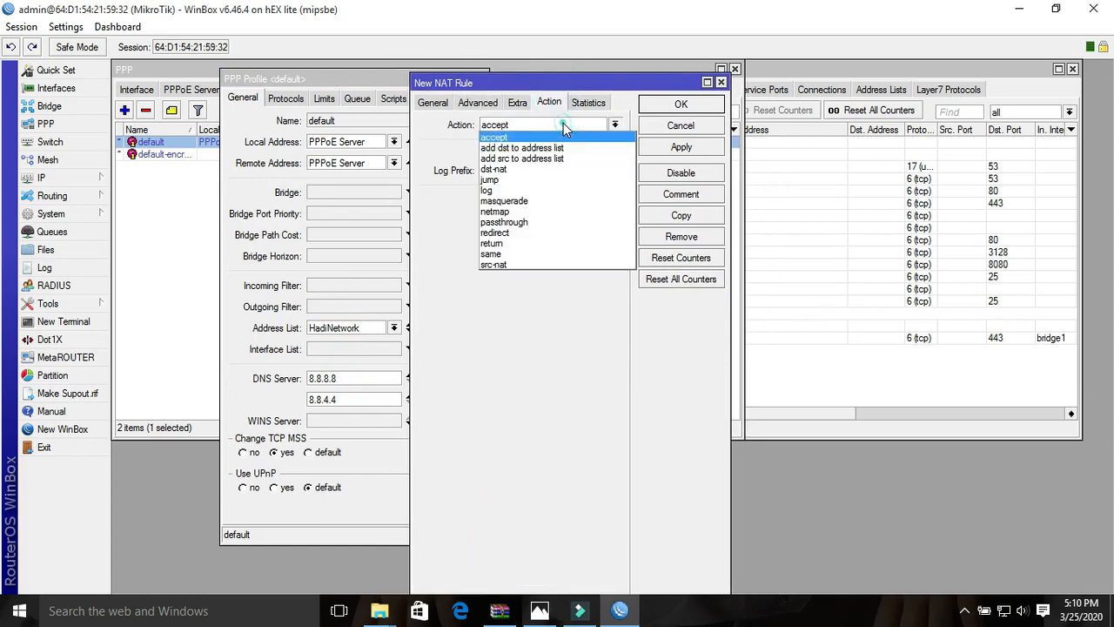
{"action": "left_click", "coordinate": [513, 202]}
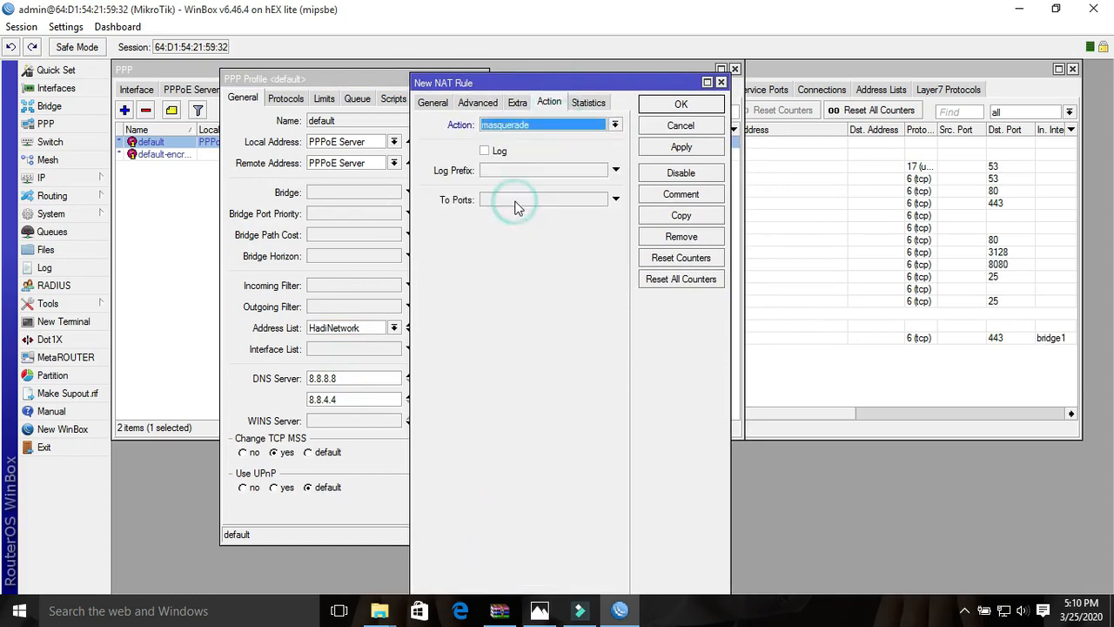
{"action": "left_click", "coordinate": [682, 148]}
{"action": "left_click", "coordinate": [677, 104]}
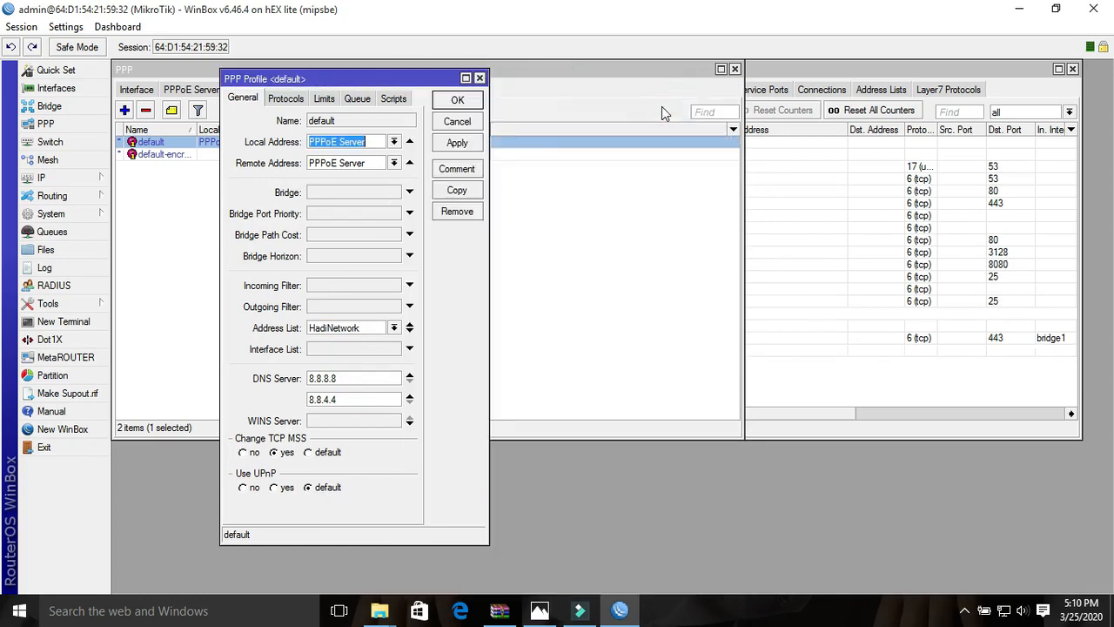
{"action": "left_click", "coordinate": [457, 143]}
{"action": "left_click", "coordinate": [457, 101]}
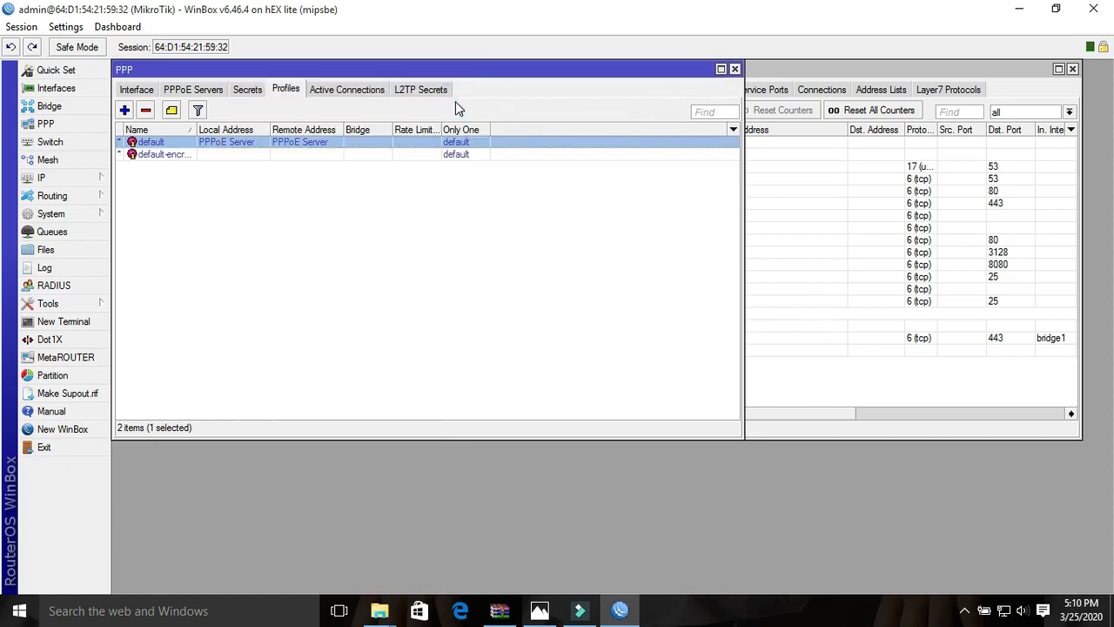
- Start a new firewall address list entry named HadiNetwork and enlarge its dialog
{"action": "left_click", "coordinate": [90, 178]}
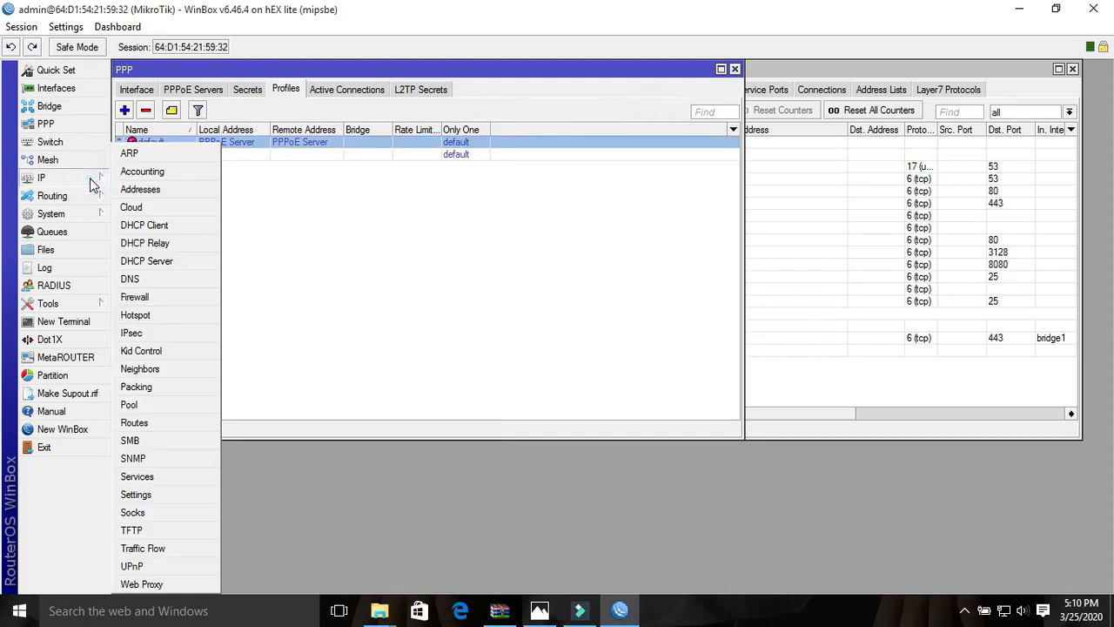
{"action": "left_click", "coordinate": [146, 297]}
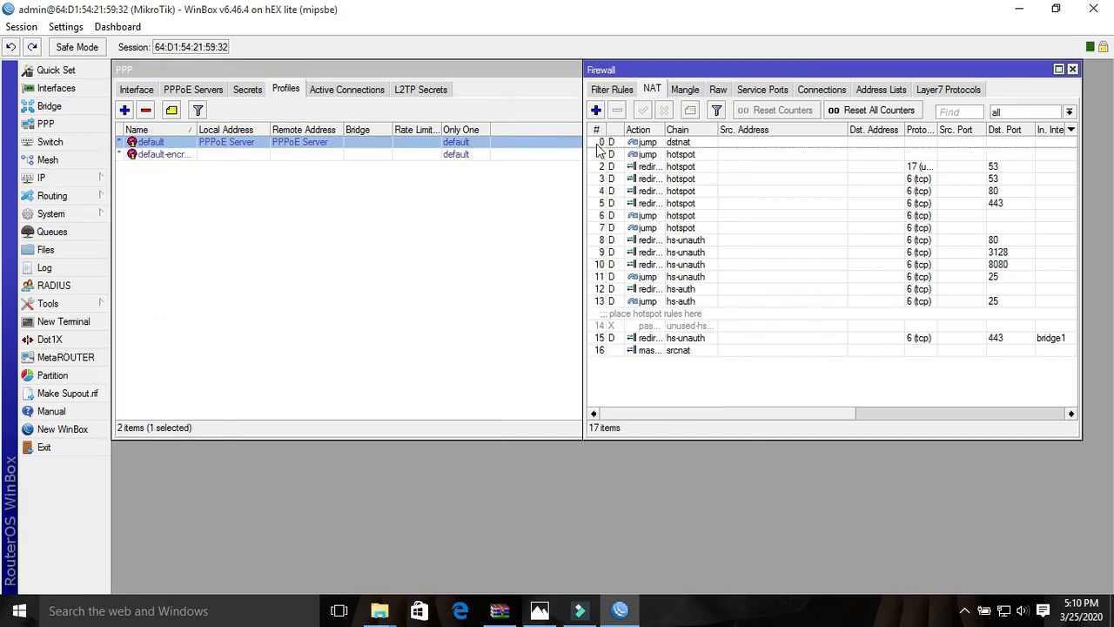
{"action": "left_click", "coordinate": [884, 90]}
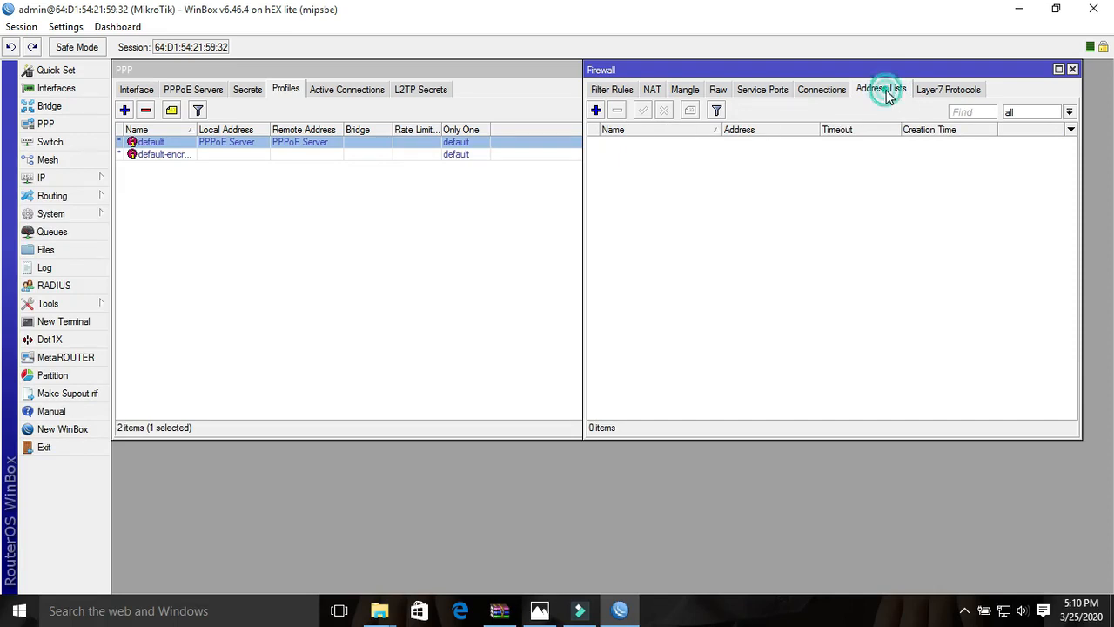
{"action": "left_click", "coordinate": [596, 109]}
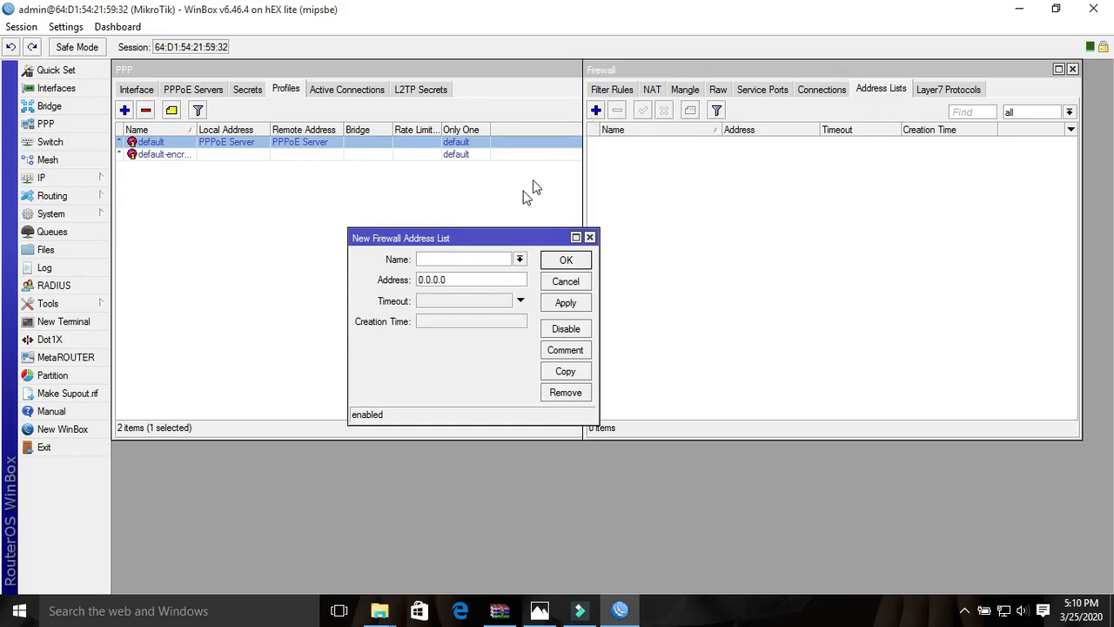
{"action": "right_click", "coordinate": [450, 259]}
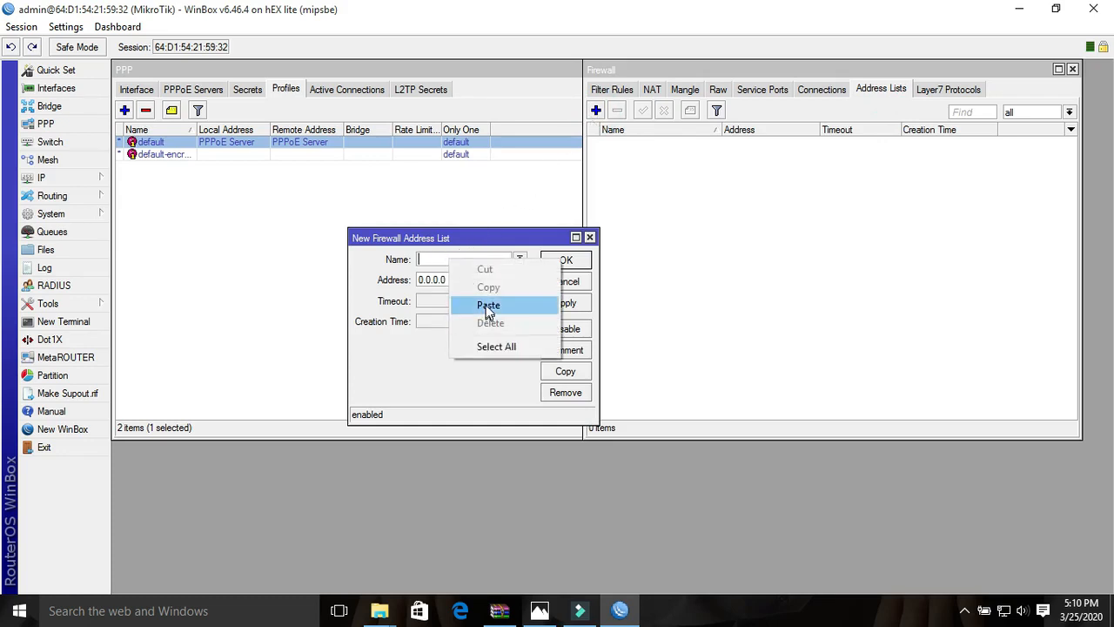
{"action": "left_click", "coordinate": [476, 236]}
{"action": "left_click", "coordinate": [518, 260]}
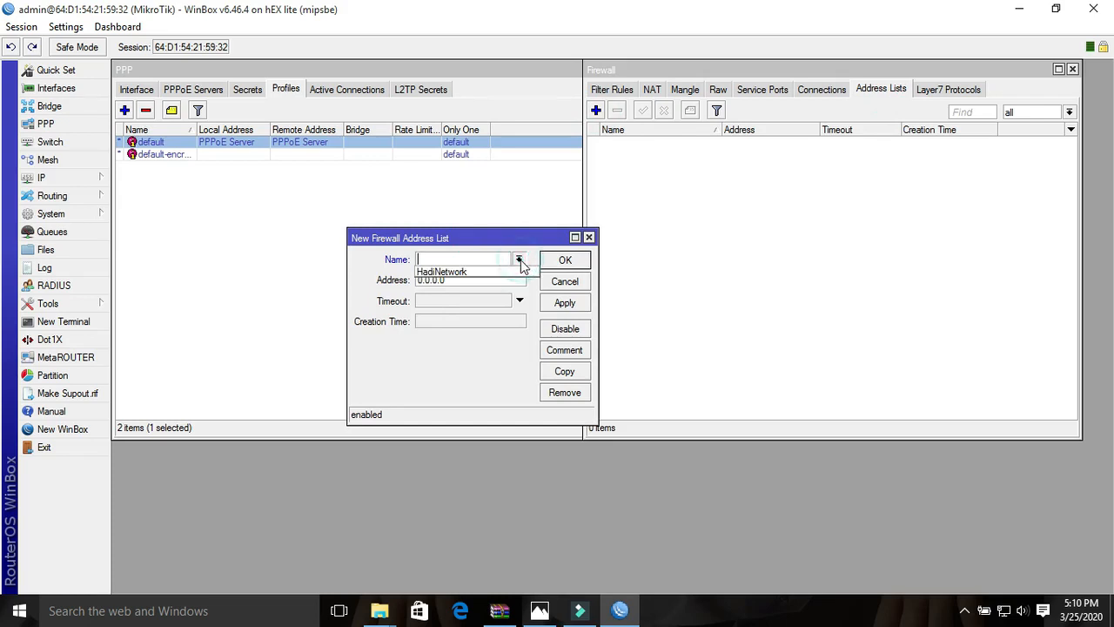
{"action": "left_click", "coordinate": [470, 272]}
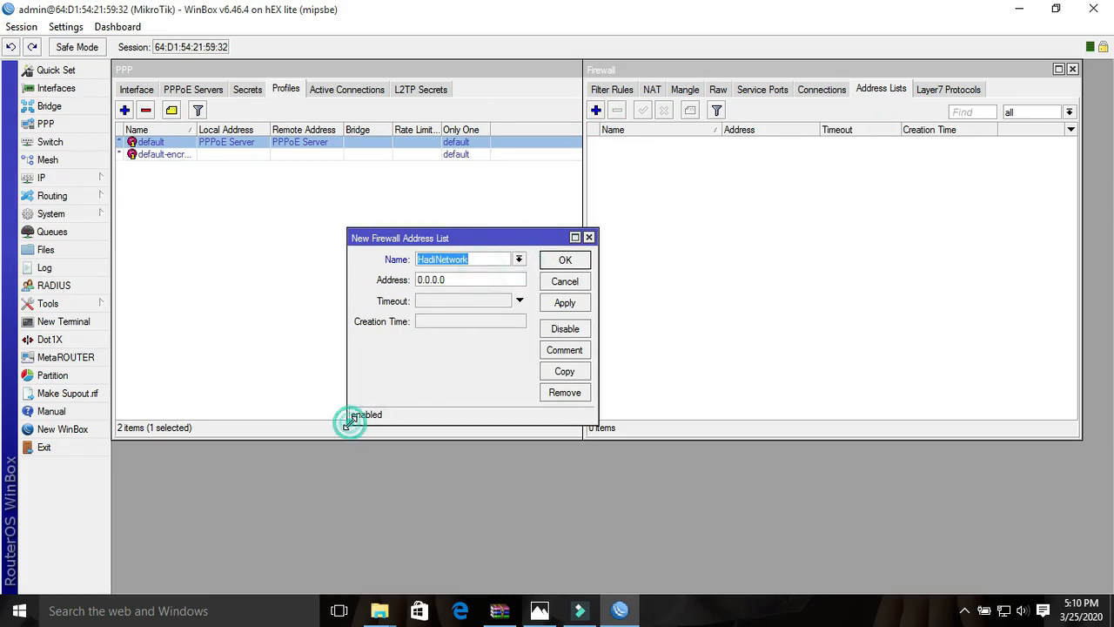
{"action": "left_click_drag", "start_coordinate": [345, 427], "coordinate": [215, 474]}
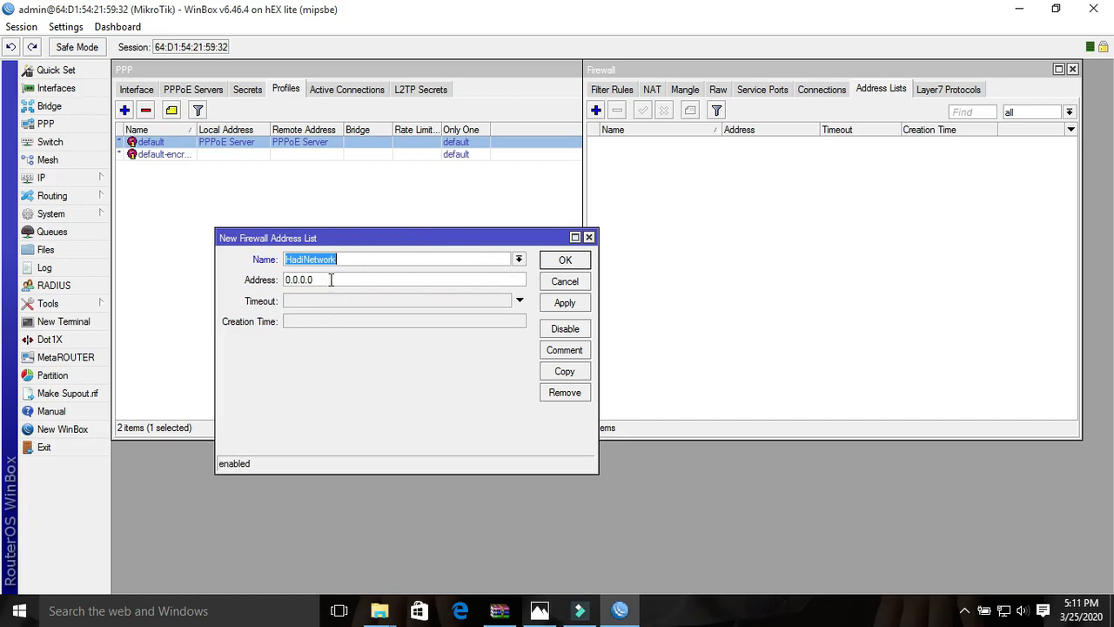
- Check the server address in the network diagram in Photos, return to WinBox, and set the entry's address to 192.168.77.22
{"action": "left_click", "coordinate": [331, 279]}
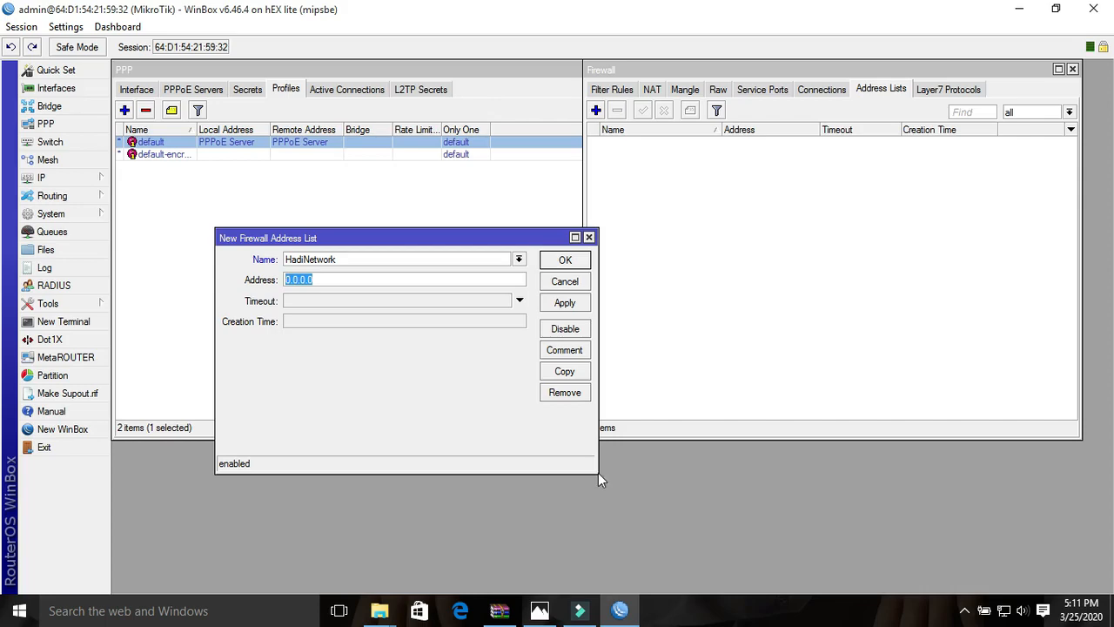
{"action": "left_click", "coordinate": [539, 612]}
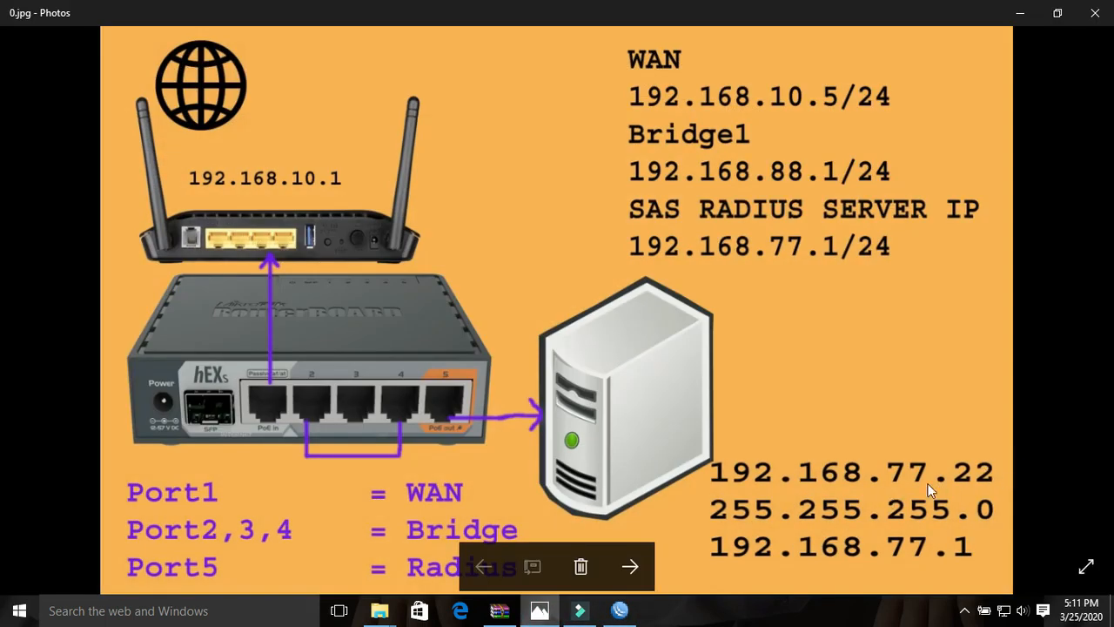
{"action": "left_click", "coordinate": [1022, 14]}
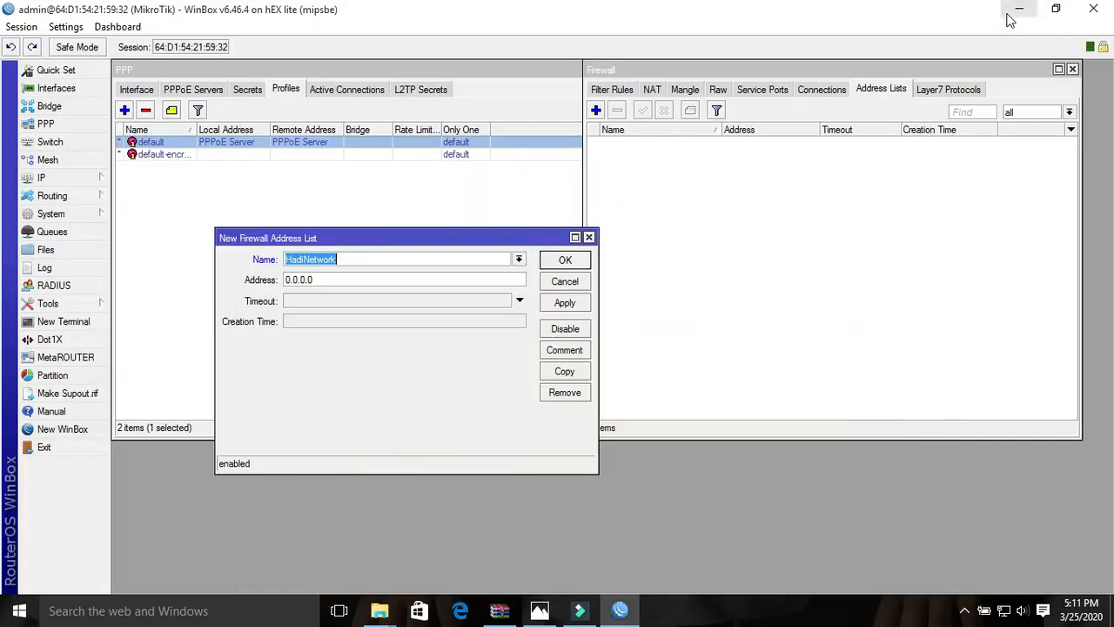
{"action": "left_click", "coordinate": [321, 279]}
{"action": "type", "text": "192.16"}
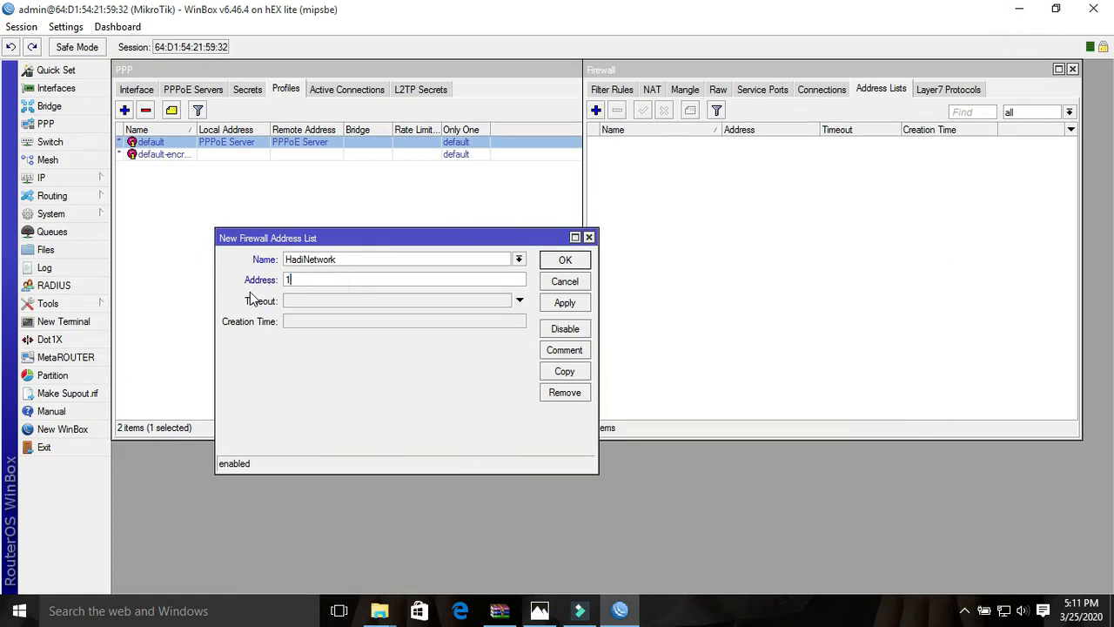
{"action": "type", "text": "8.77.22"}
- Copy the address from the HadiNetwork address list entry and save the entry
{"action": "left_click_drag", "start_coordinate": [361, 277], "coordinate": [270, 284]}
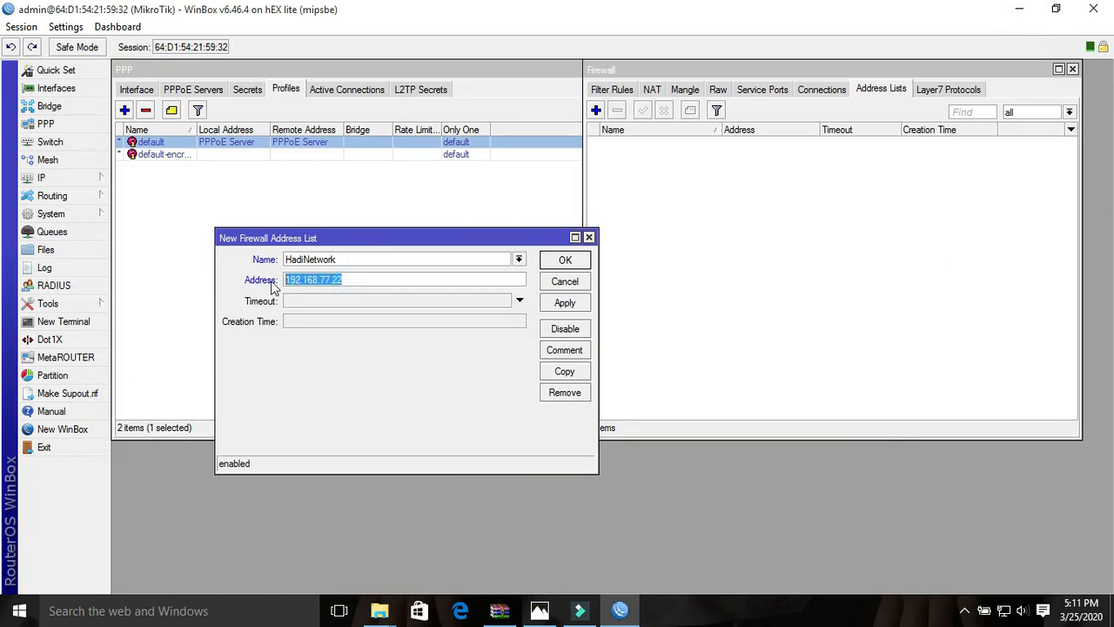
{"action": "right_click", "coordinate": [291, 280]}
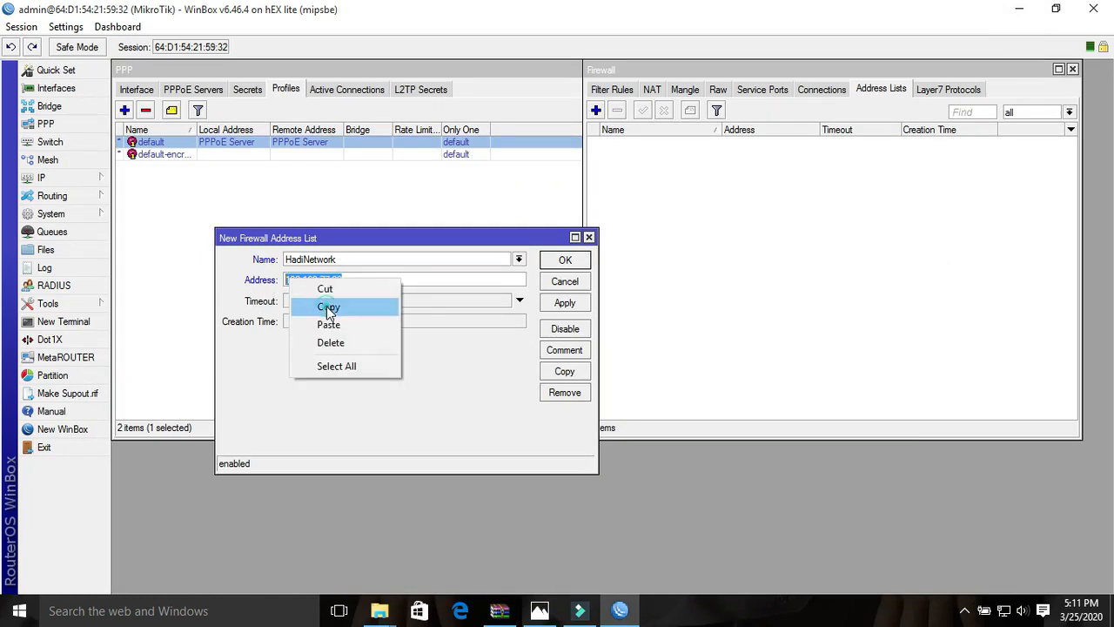
{"action": "left_click", "coordinate": [328, 307]}
{"action": "left_click", "coordinate": [564, 304]}
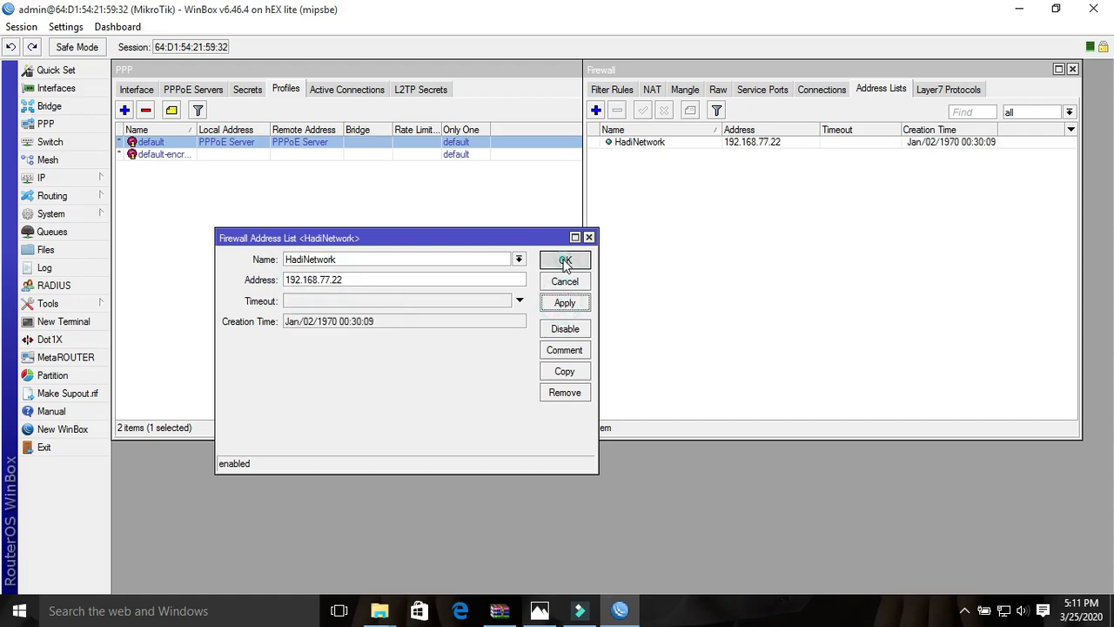
{"action": "left_click", "coordinate": [565, 261]}
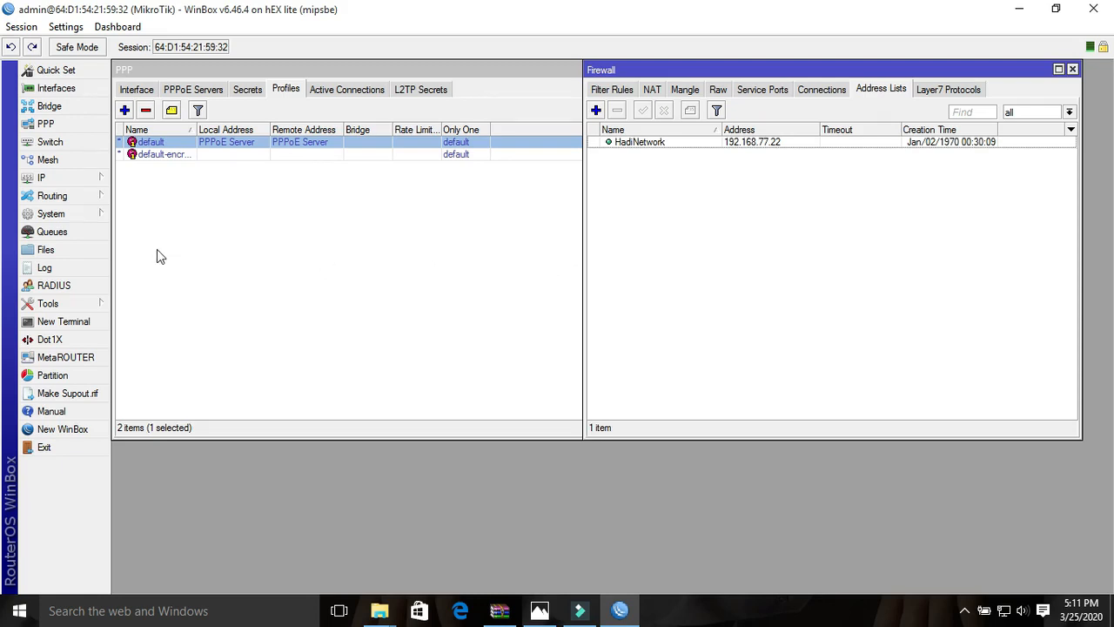
- Start a new RADIUS server for the ppp and hotspot services with the copied address 192.168.77.22
{"action": "left_click", "coordinate": [78, 286]}
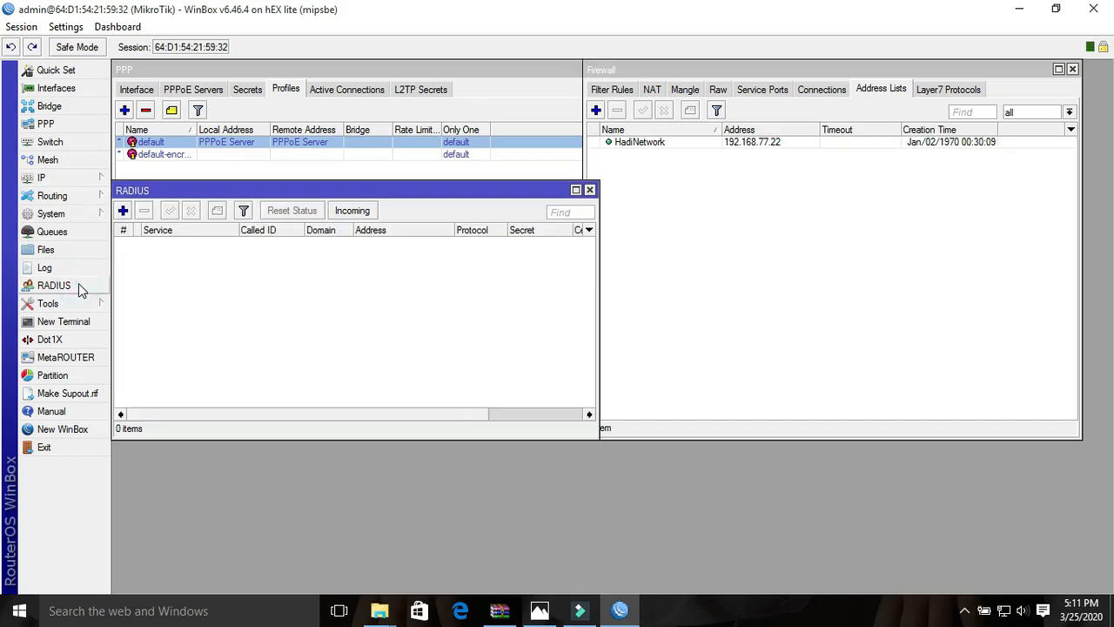
{"action": "left_click", "coordinate": [124, 213]}
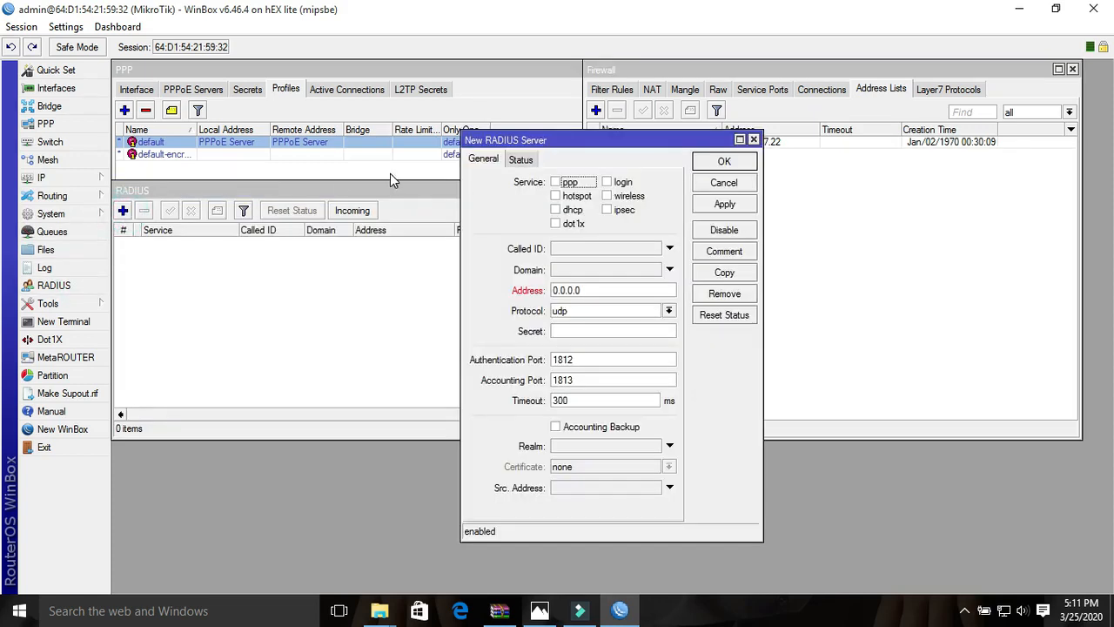
{"action": "left_click", "coordinate": [556, 182]}
{"action": "left_click", "coordinate": [556, 197]}
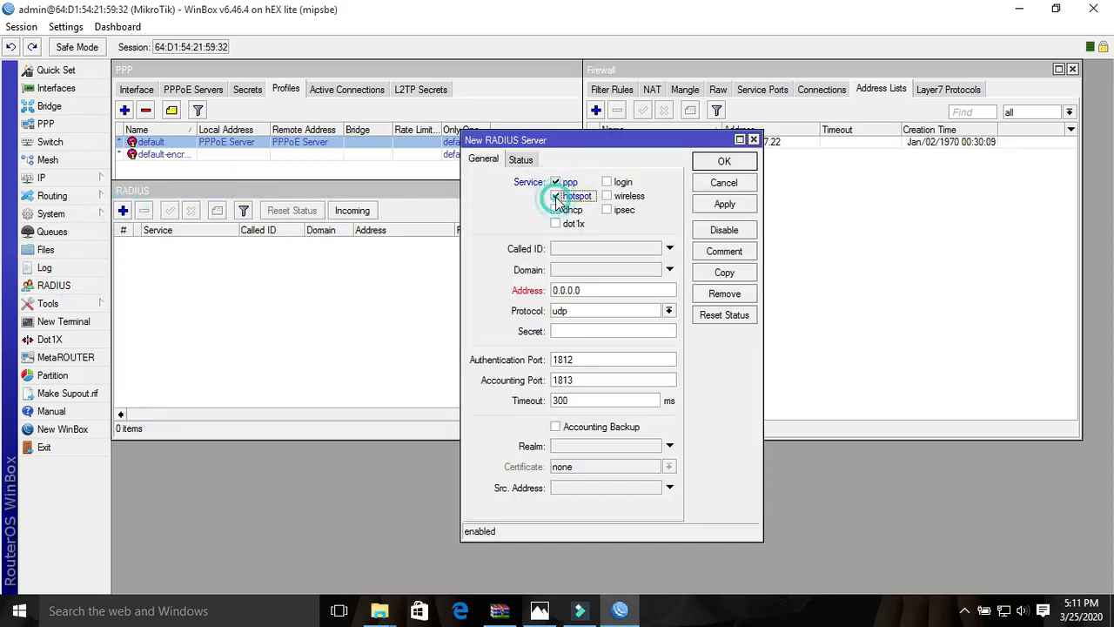
{"action": "left_click", "coordinate": [588, 292]}
{"action": "left_click_drag", "start_coordinate": [587, 292], "coordinate": [553, 291]}
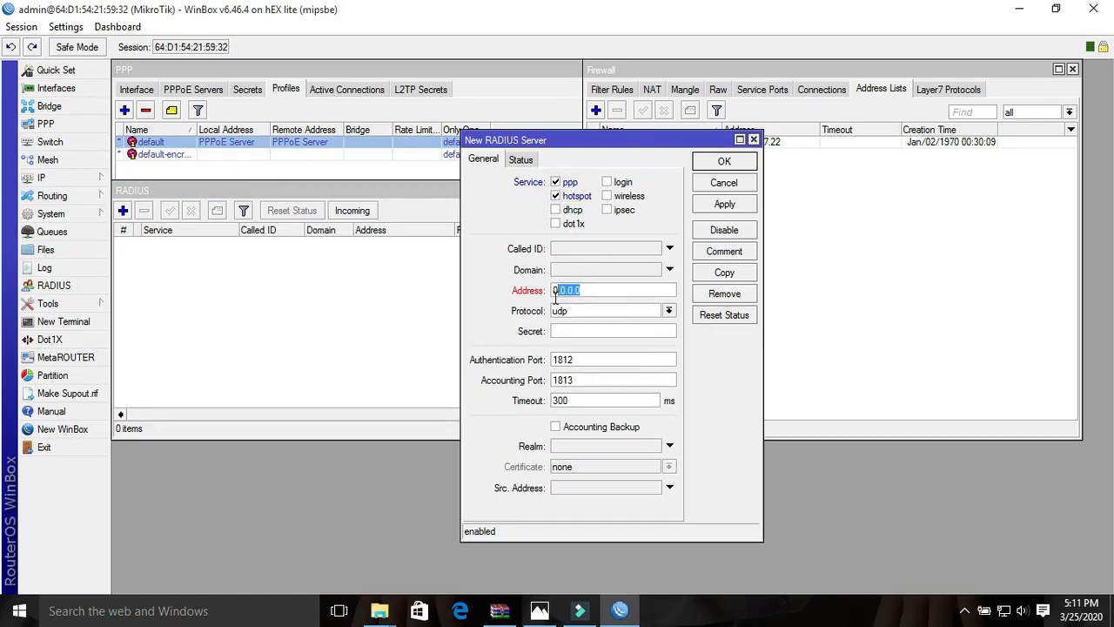
{"action": "right_click", "coordinate": [559, 290]}
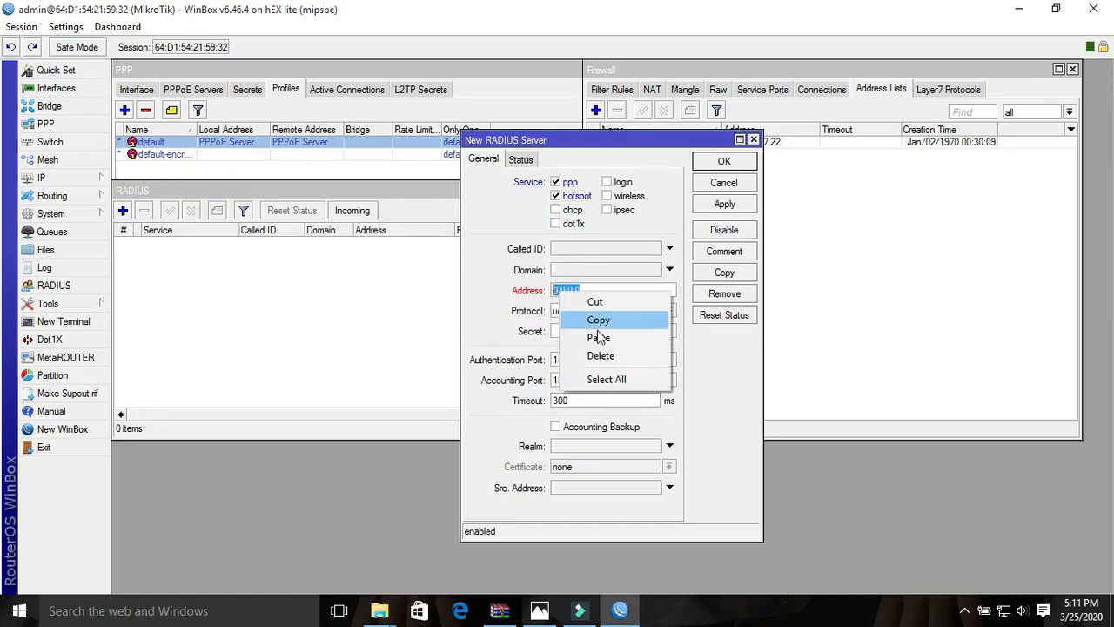
{"action": "left_click", "coordinate": [598, 338]}
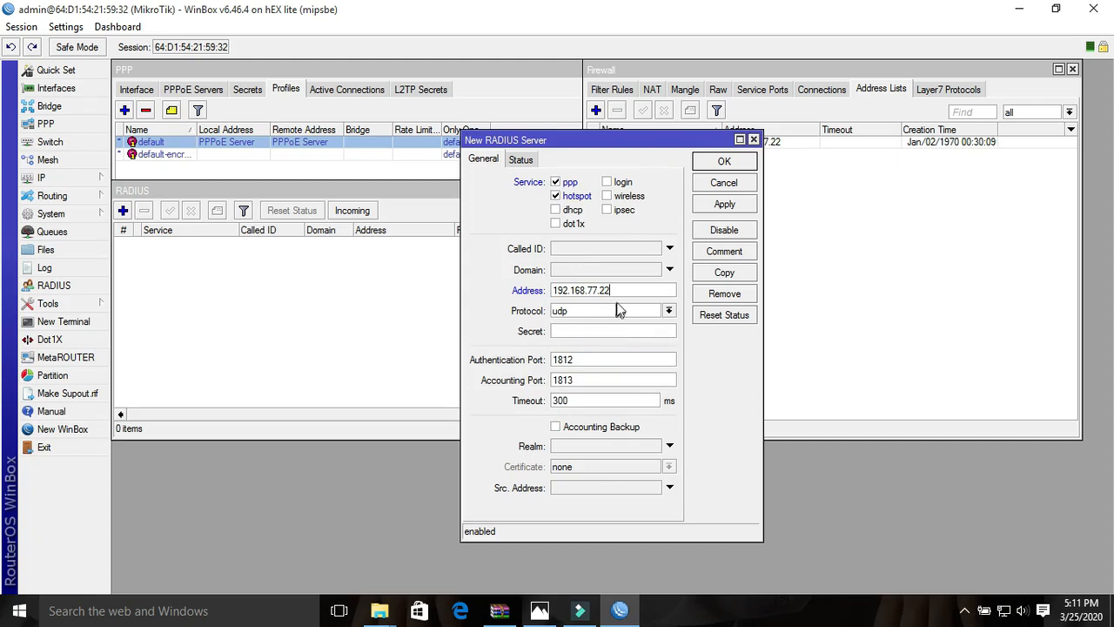
- Enter the RADIUS server's shared secret, set its timeout to 3000 ms, and save the server
{"action": "left_click", "coordinate": [580, 329]}
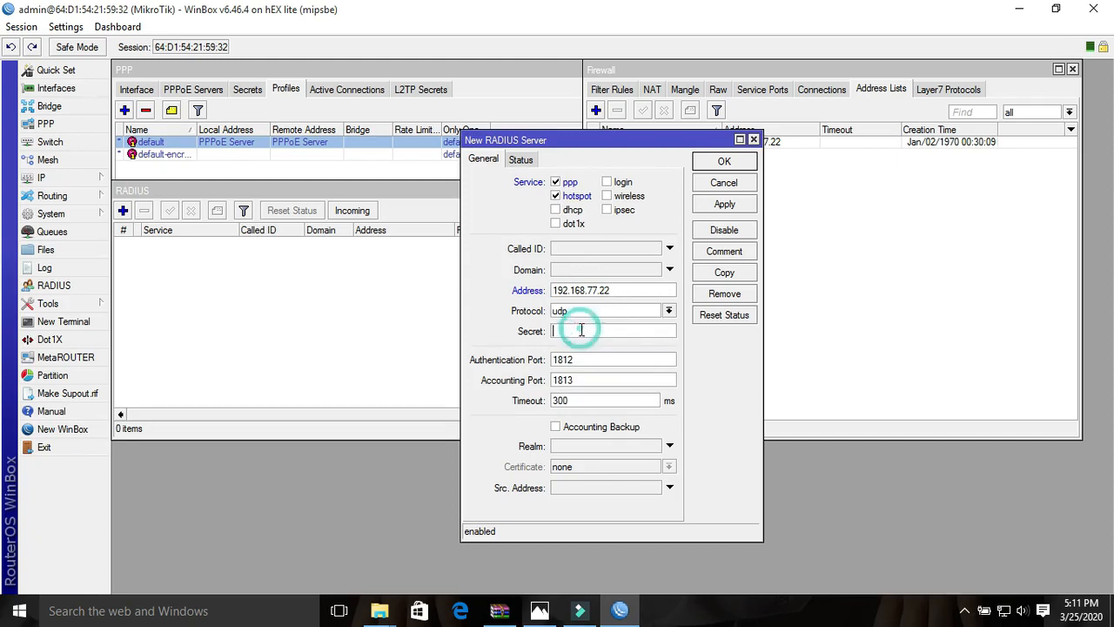
{"action": "type", "text": "123456"}
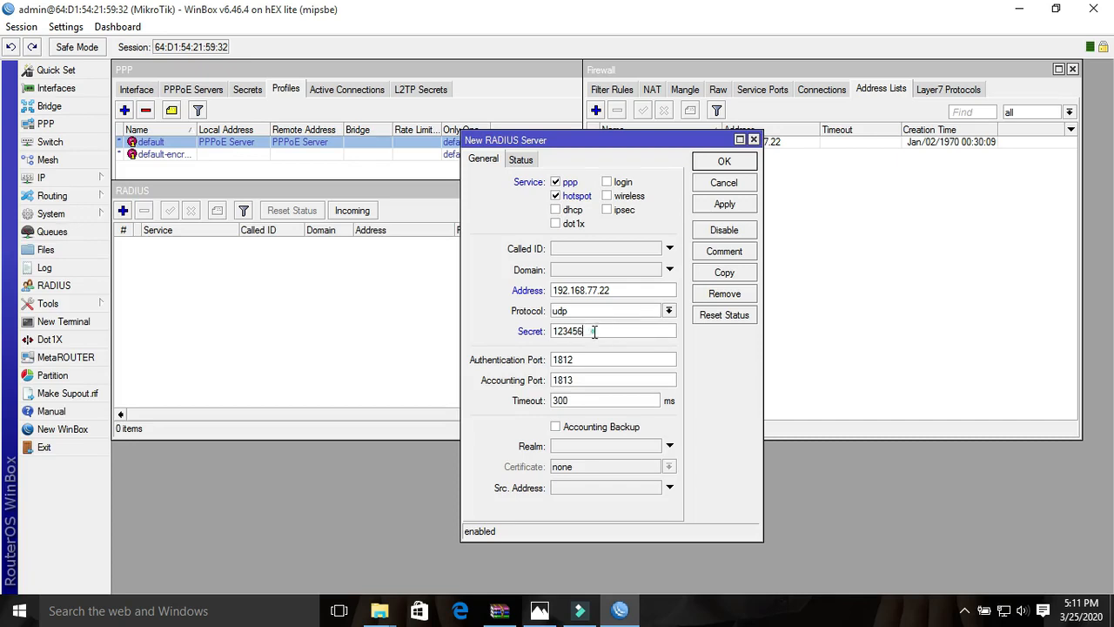
{"action": "left_click_drag", "start_coordinate": [598, 331], "coordinate": [547, 334]}
{"action": "left_click", "coordinate": [579, 400]}
{"action": "type", "text": "0"}
{"action": "left_click", "coordinate": [732, 209]}
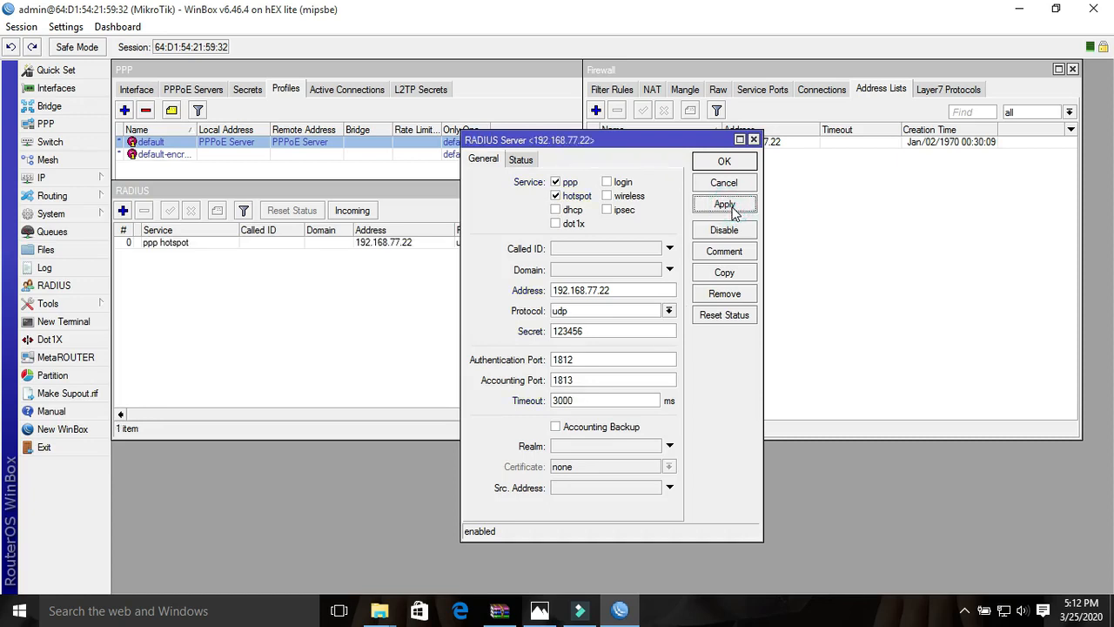
{"action": "left_click", "coordinate": [726, 164]}
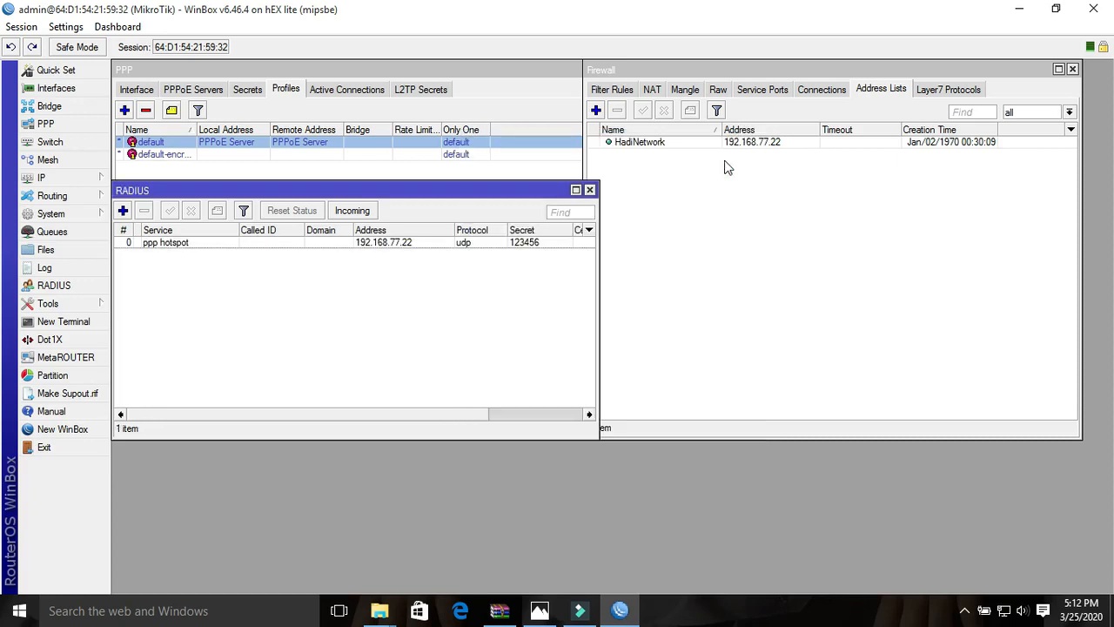
- Accept incoming RADIUS requests on port 1700, save the setting, and select the HadiNetwork entry in the firewall address lists
{"action": "left_click", "coordinate": [360, 212]}
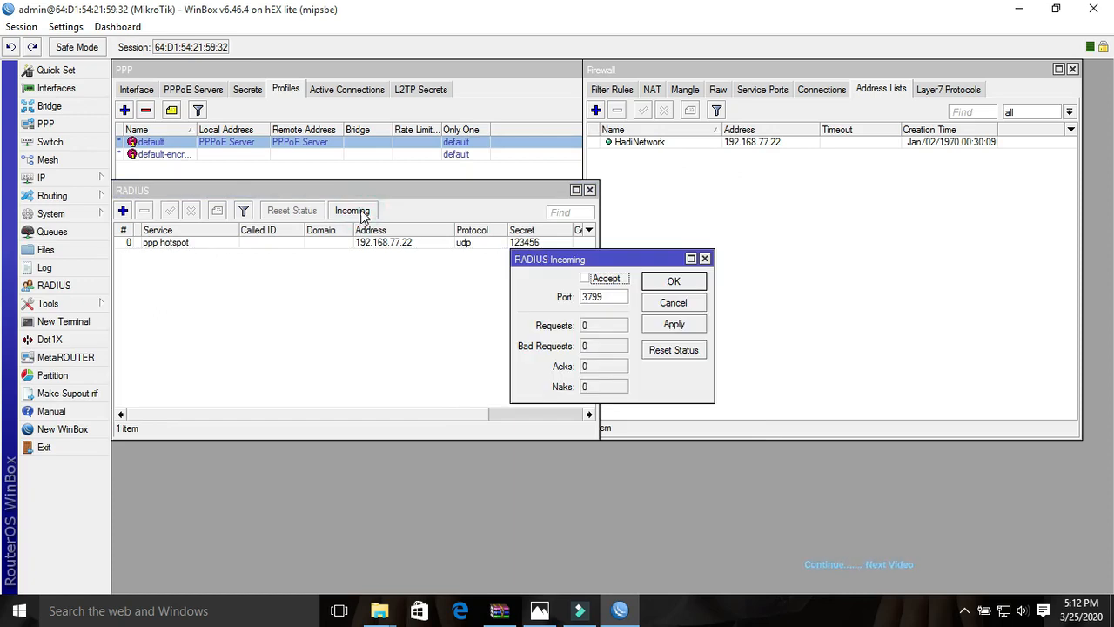
{"action": "left_click", "coordinate": [586, 279]}
{"action": "double_click", "coordinate": [620, 299]}
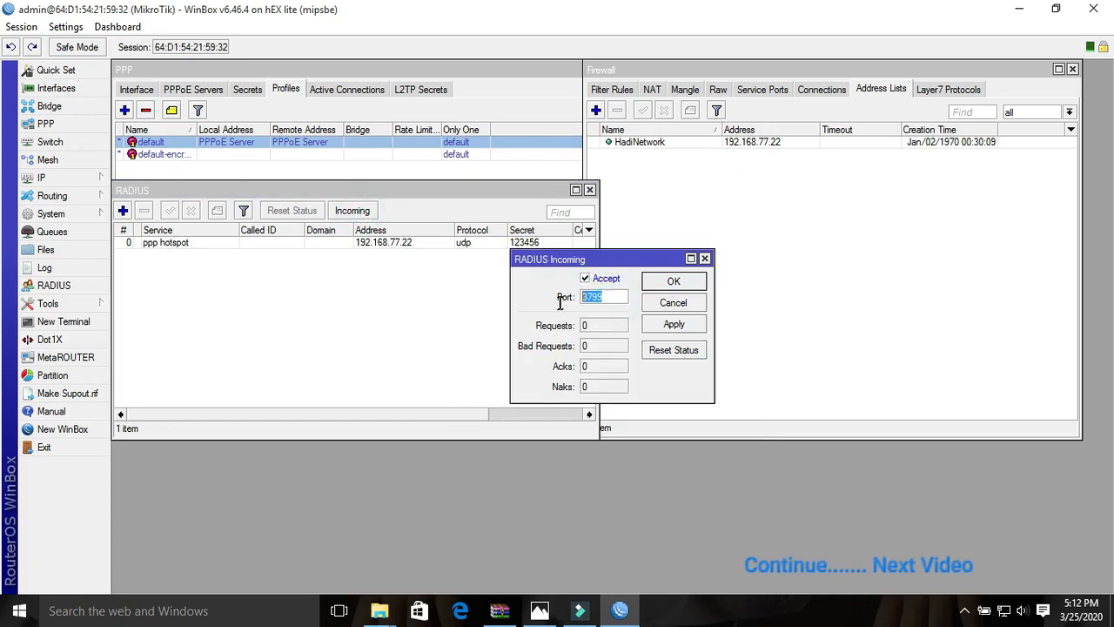
{"action": "type", "text": "17"}
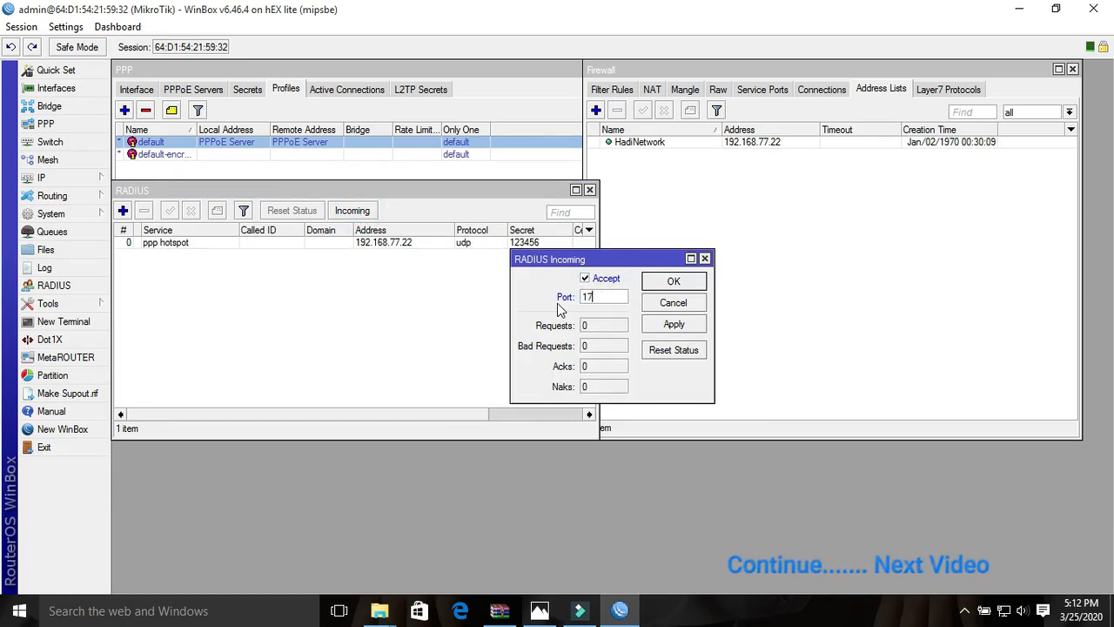
{"action": "type", "text": "00"}
{"action": "left_click", "coordinate": [679, 327]}
{"action": "left_click", "coordinate": [675, 283]}
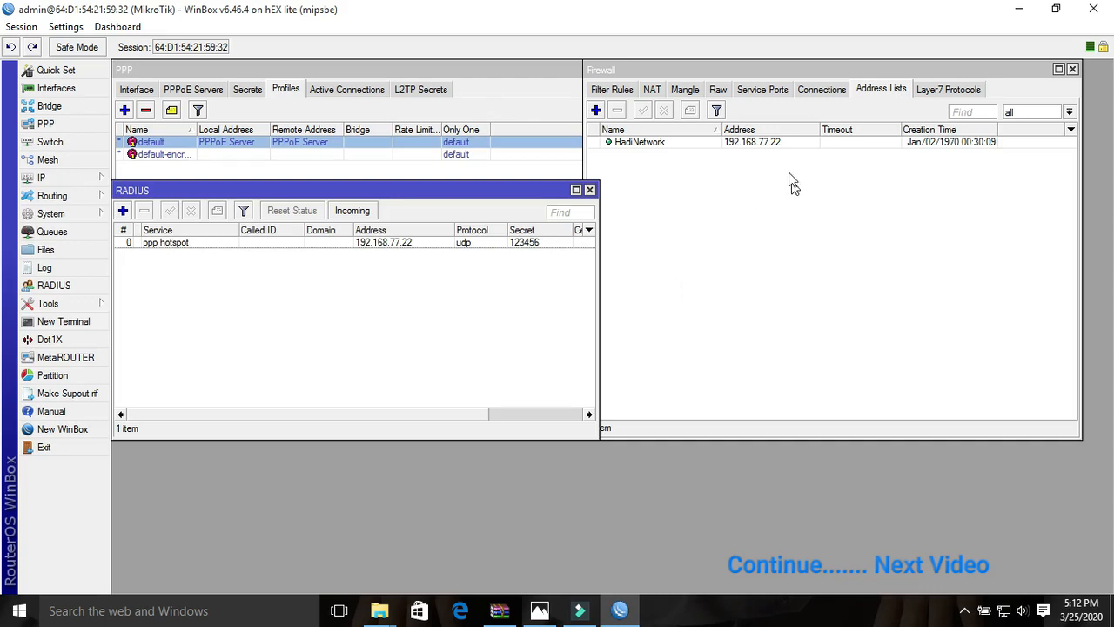
{"action": "left_click", "coordinate": [773, 144]}
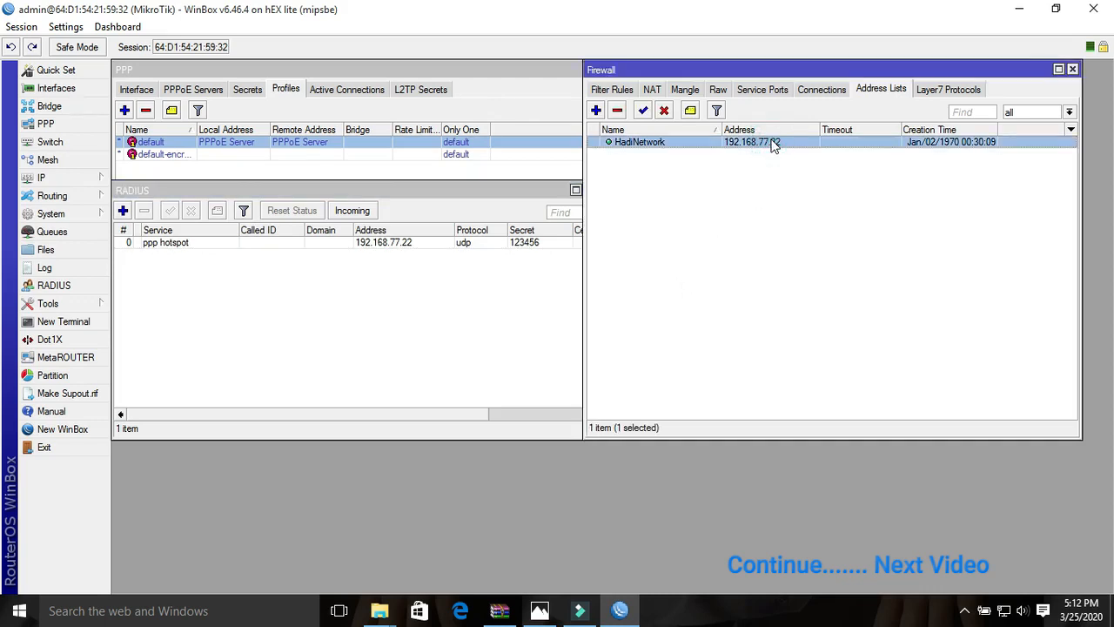